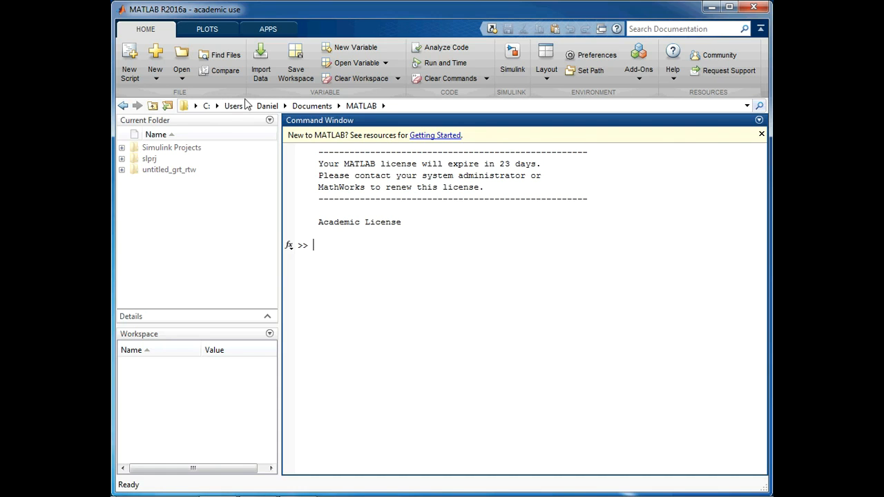
- Make the Simulink Projects folder the current folder and create a blank Simulink model
click(384, 106)
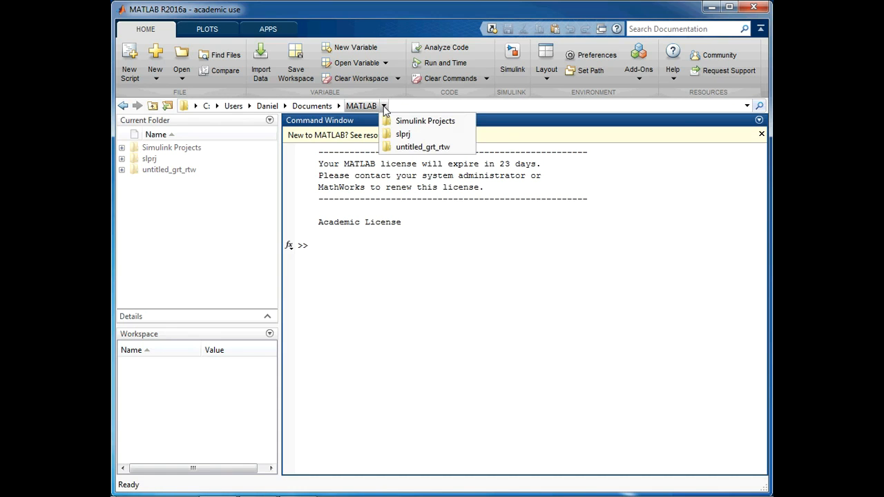
click(409, 124)
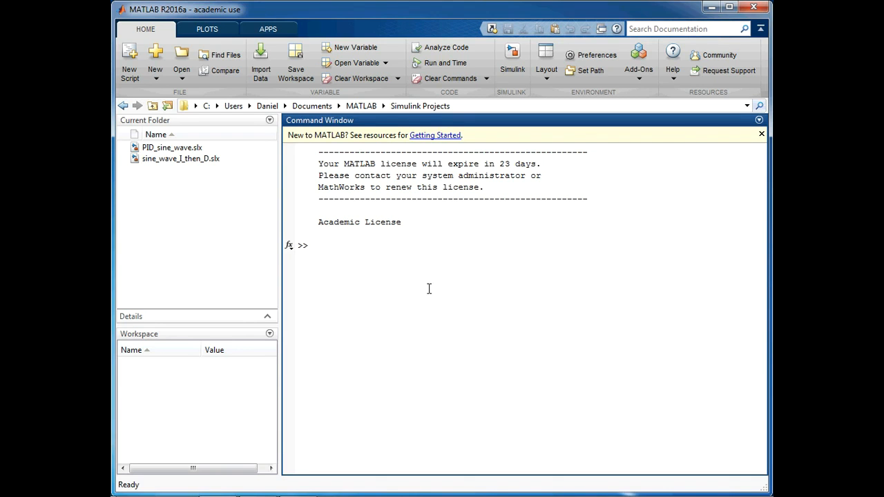
click(513, 61)
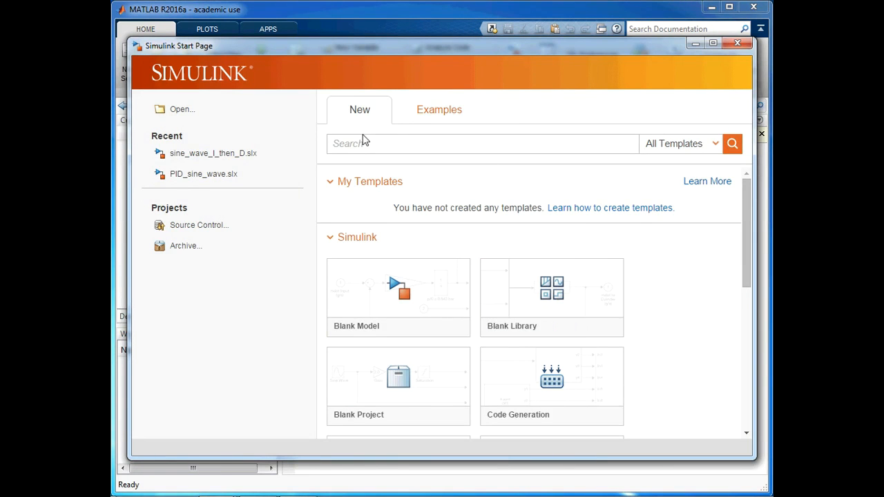
drag(746, 232, 748, 200)
mouse_move(390, 282)
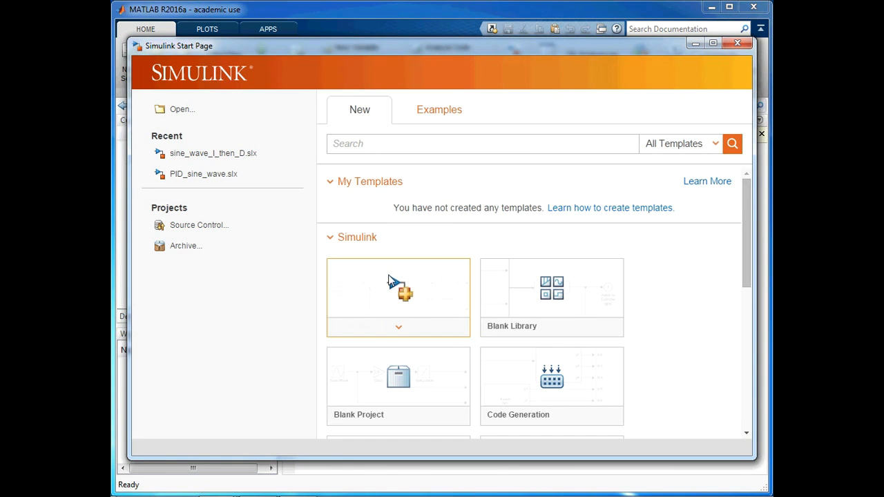
click(422, 294)
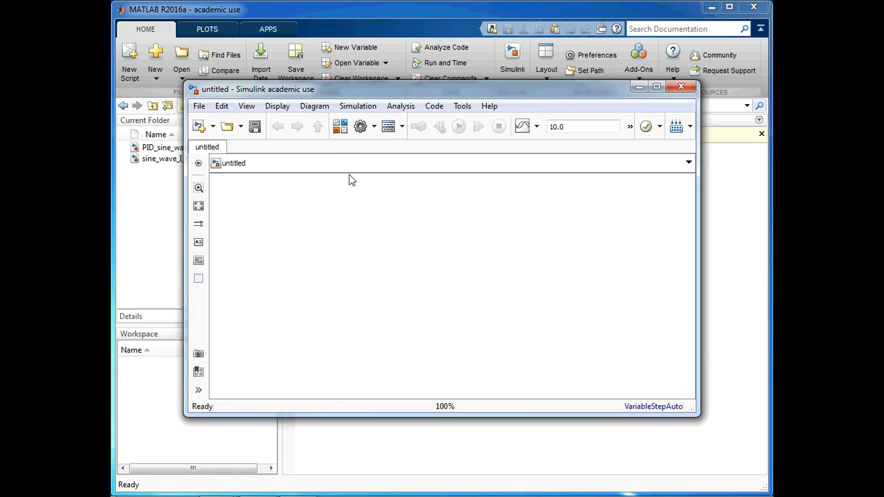
- Open the Simulink Library Browser and look through the Commonly Used Blocks, Continuous and Discrete libraries
click(340, 127)
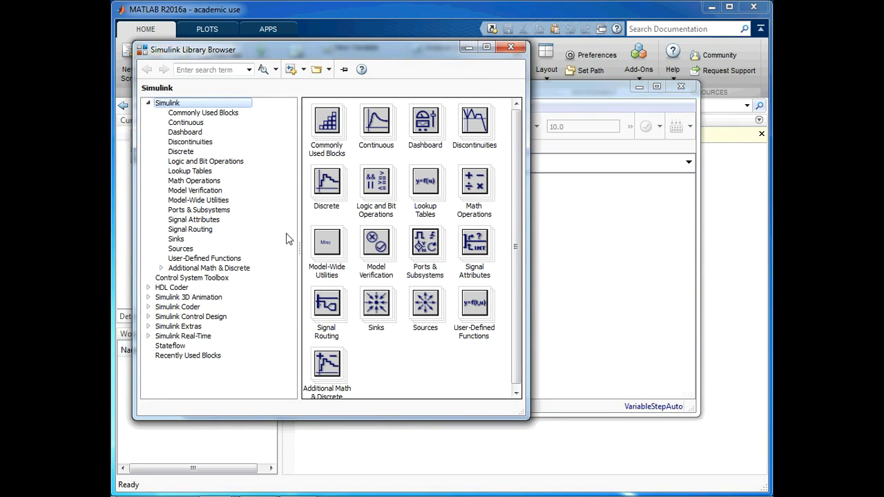
click(214, 114)
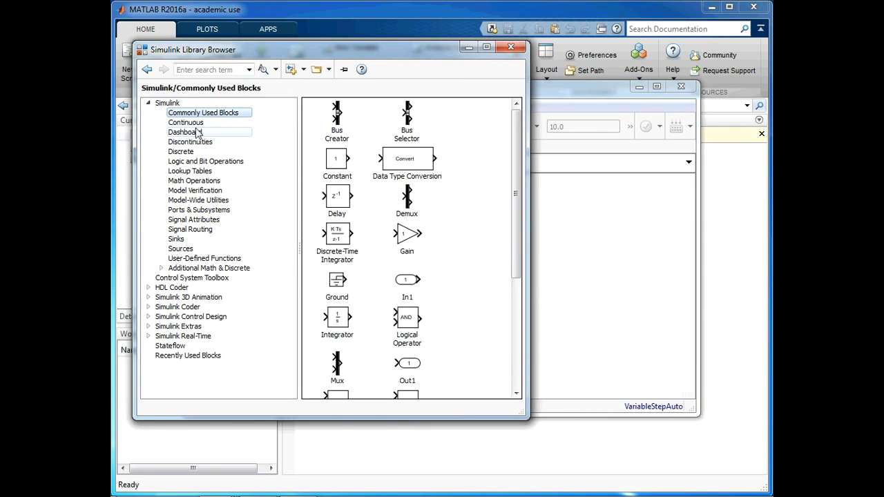
click(197, 123)
click(195, 153)
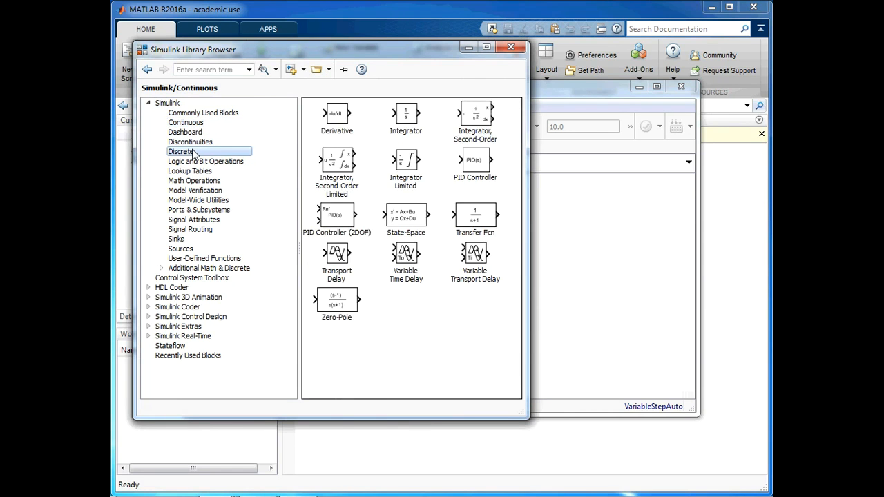
click(196, 113)
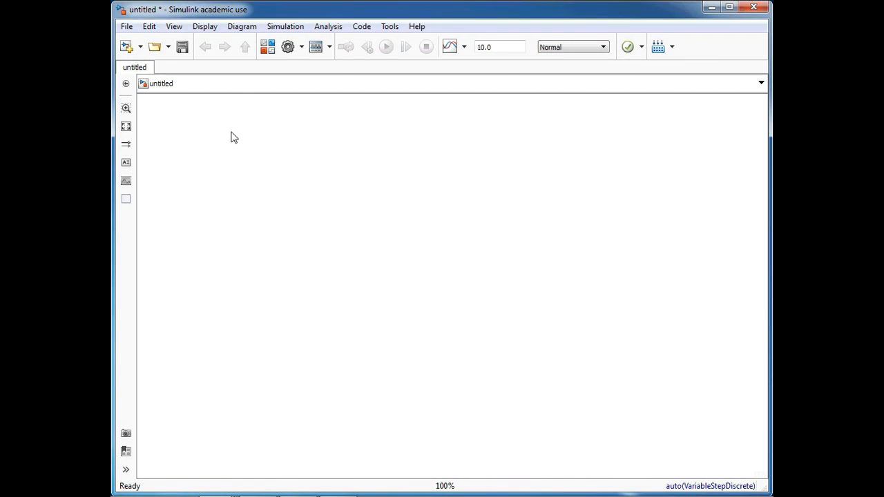
- Add a Sine Wave block from the Sources library to the model with an amplitude of 1
click(267, 50)
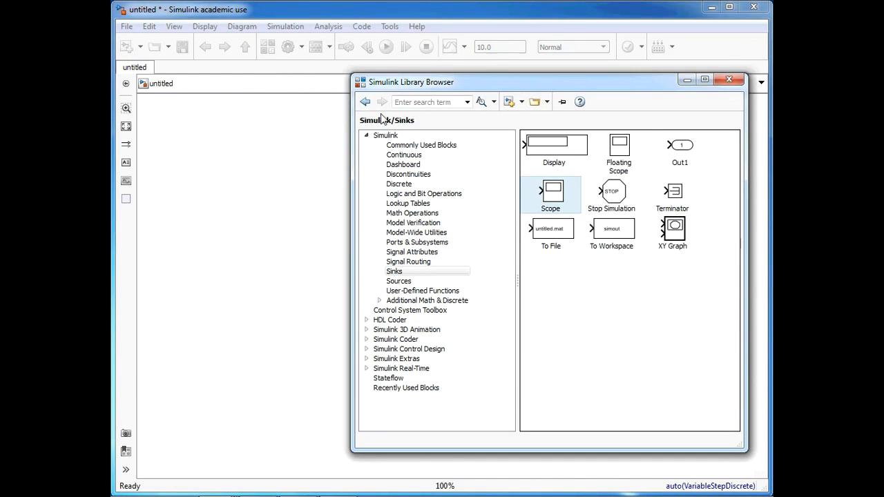
click(406, 282)
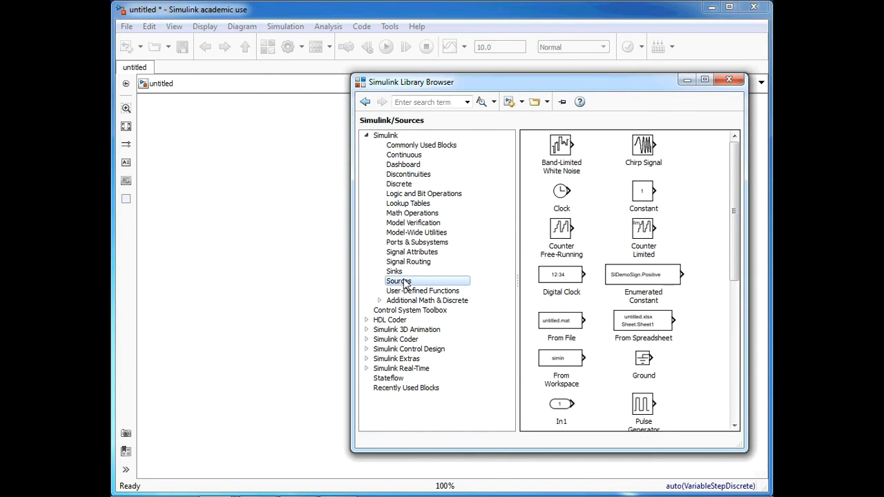
drag(732, 186, 733, 336)
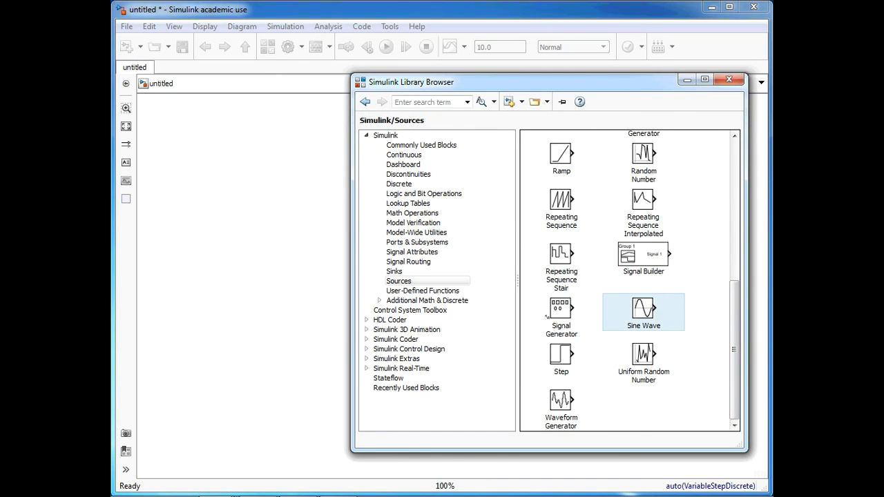
drag(625, 311, 215, 277)
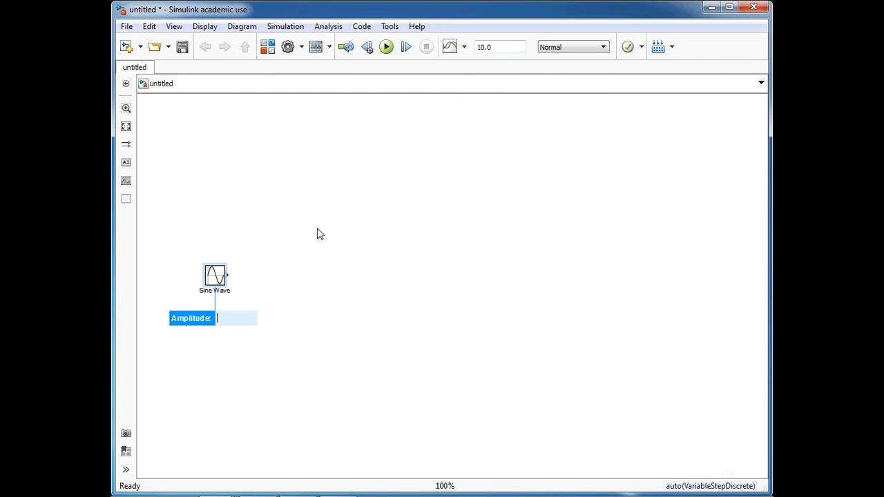
text(1)
key(Return)
- Add a Scope block from the Sinks library beside the Sine Wave block, with 1 input port
click(269, 47)
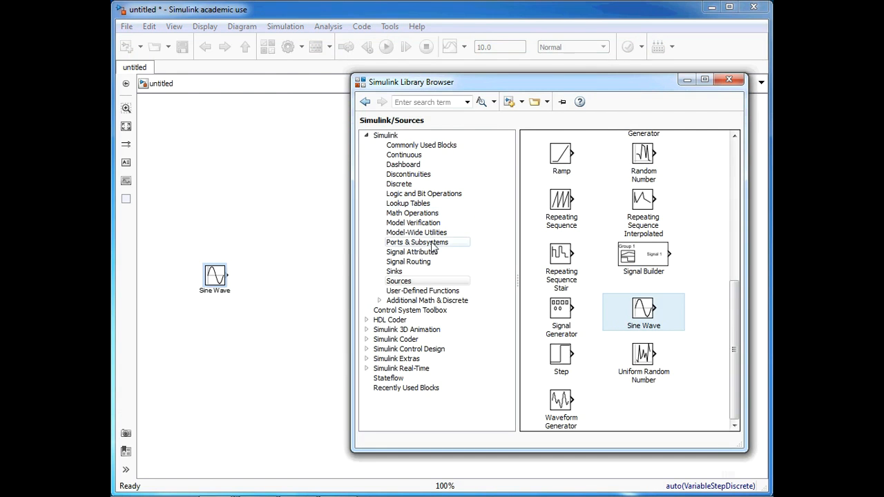
click(395, 272)
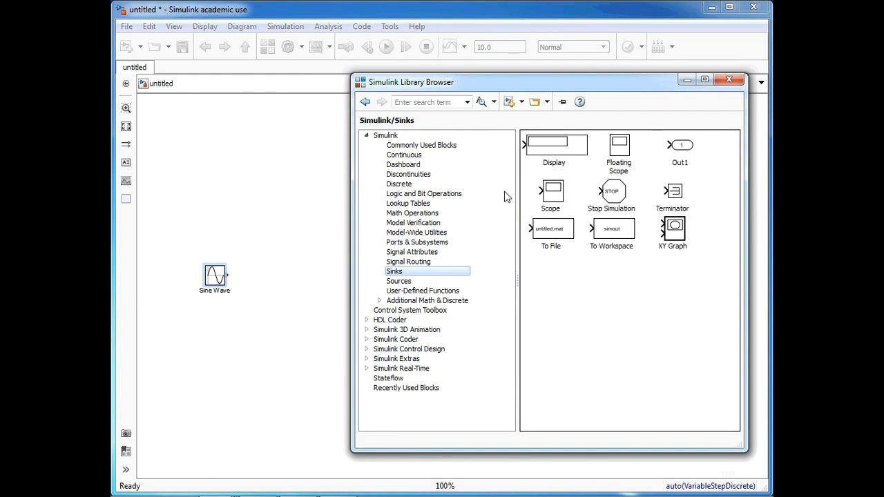
click(562, 199)
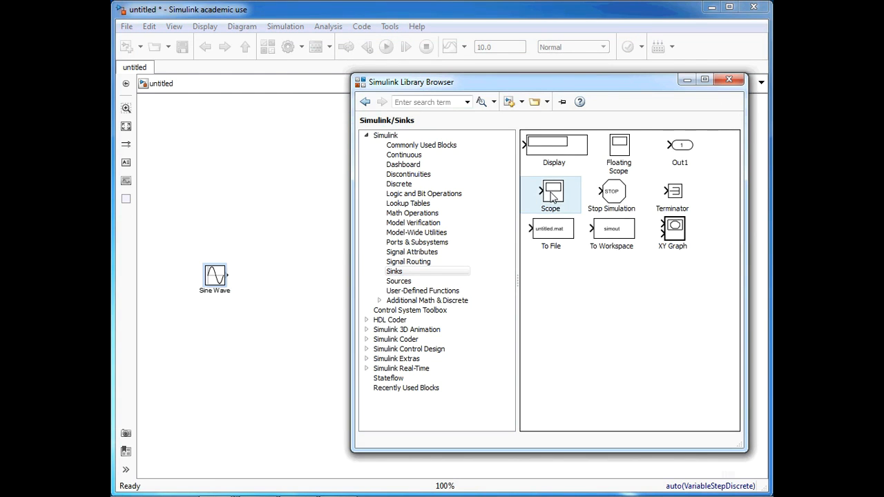
drag(551, 193, 537, 197)
drag(341, 216, 272, 281)
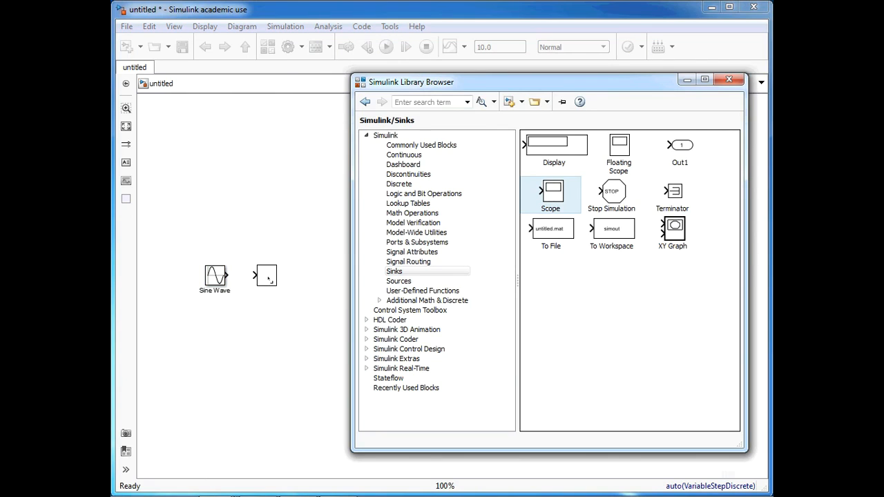
click(504, 277)
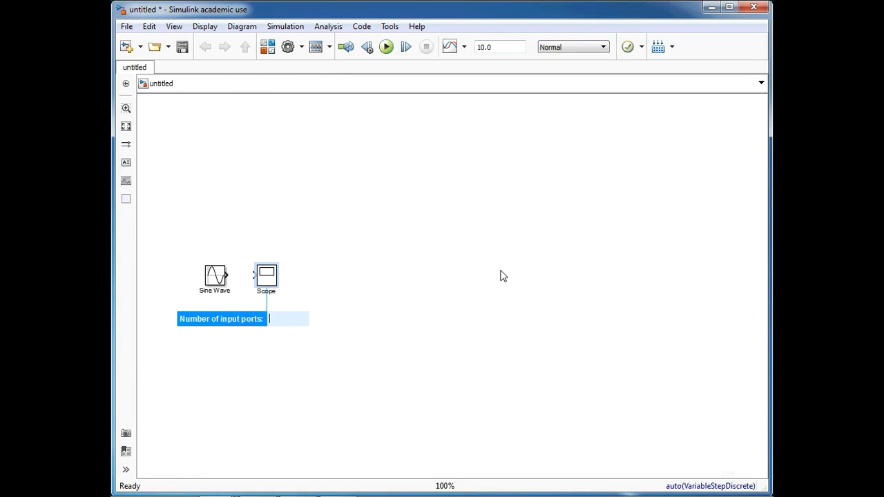
text(1)
key(Return)
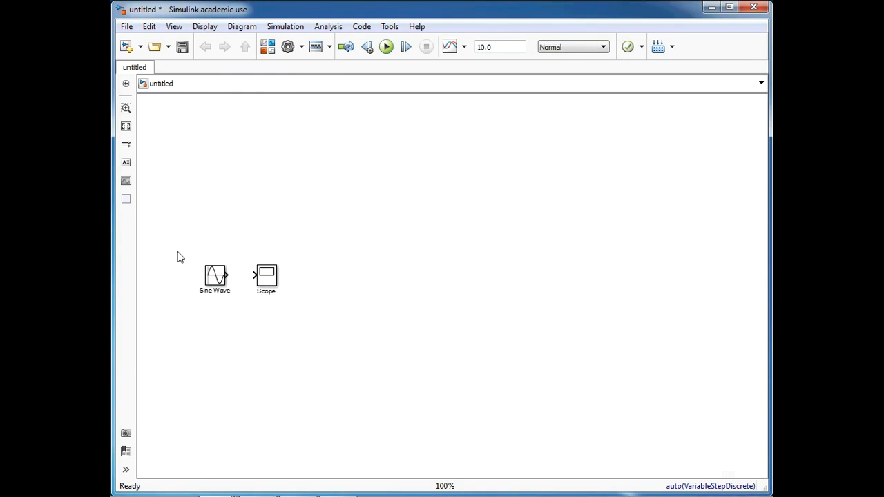
- Connect the Sine Wave output to the Scope input and review the Sine Wave block's parameters
click(220, 288)
drag(228, 275, 256, 275)
double_click(216, 277)
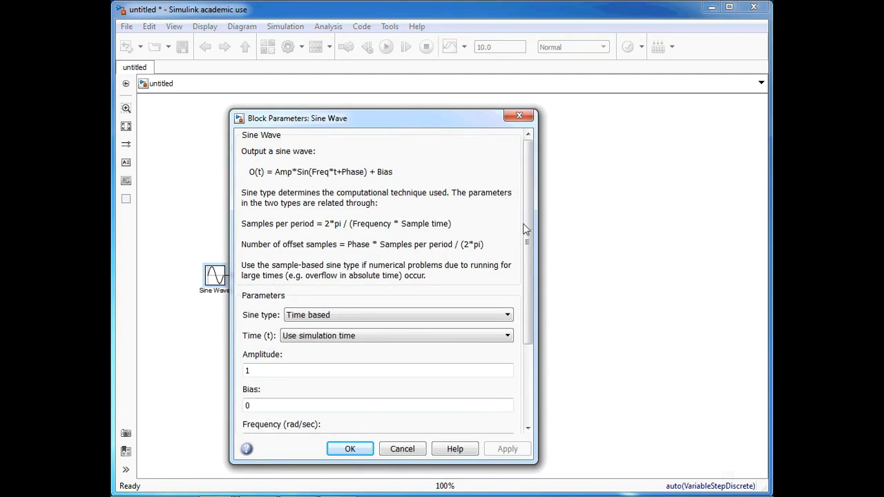
drag(532, 228, 528, 316)
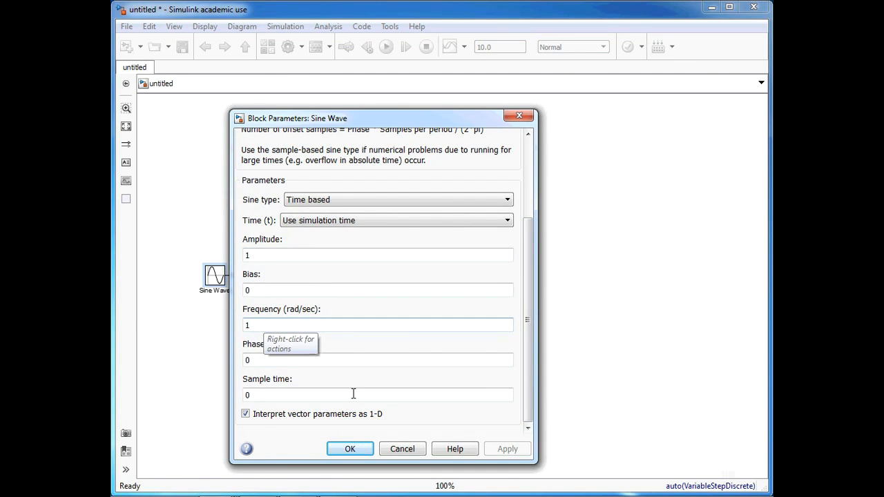
click(347, 449)
click(323, 390)
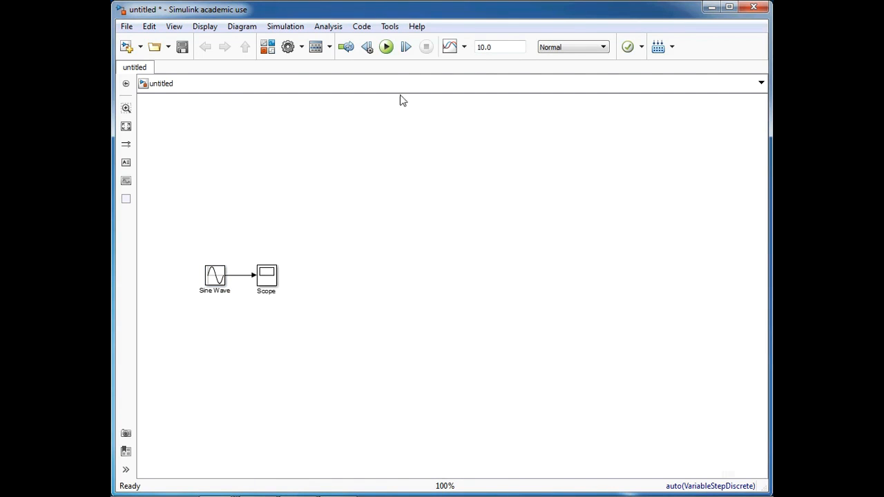
- Run the simulation and show the sine wave in the Scope window beside the blocks
click(387, 48)
click(271, 276)
drag(393, 72, 457, 97)
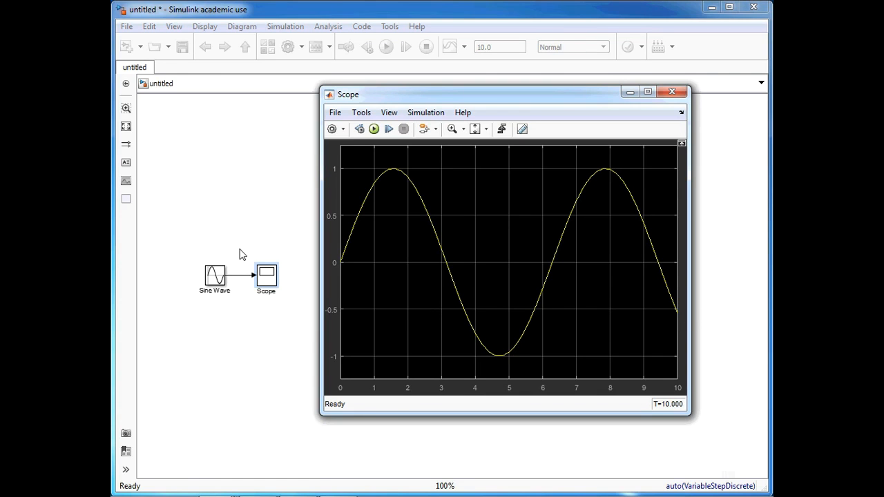
- Zoom in on the Scope's sine curve and rescale the plot axes
click(452, 130)
click(464, 236)
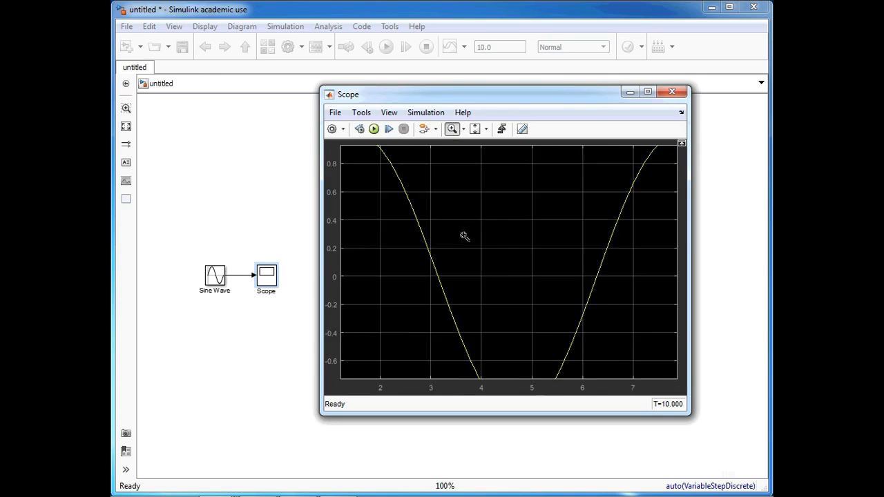
click(486, 129)
click(477, 163)
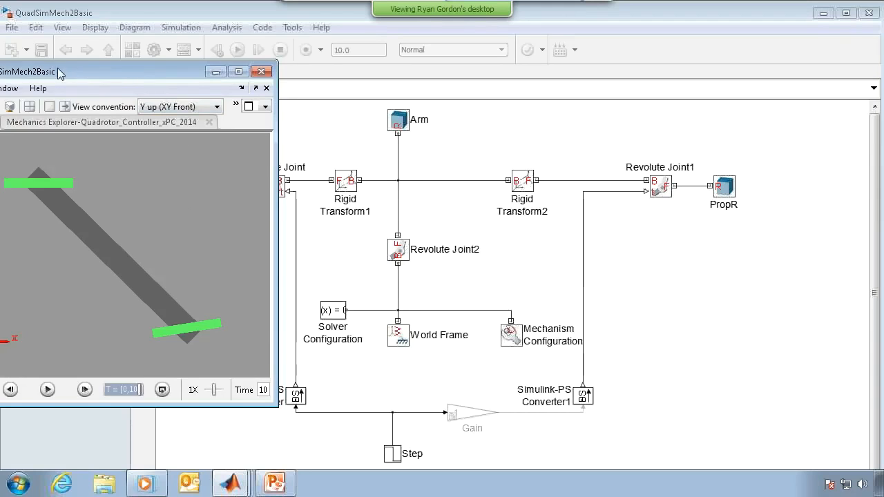
- Place a narrowed Mechanics Explorer beside the QuadSimMech2Basic diagram, play its animation and examine the Rigid Transform1 and Revolute Joint blocks
drag(123, 69, 131, 243)
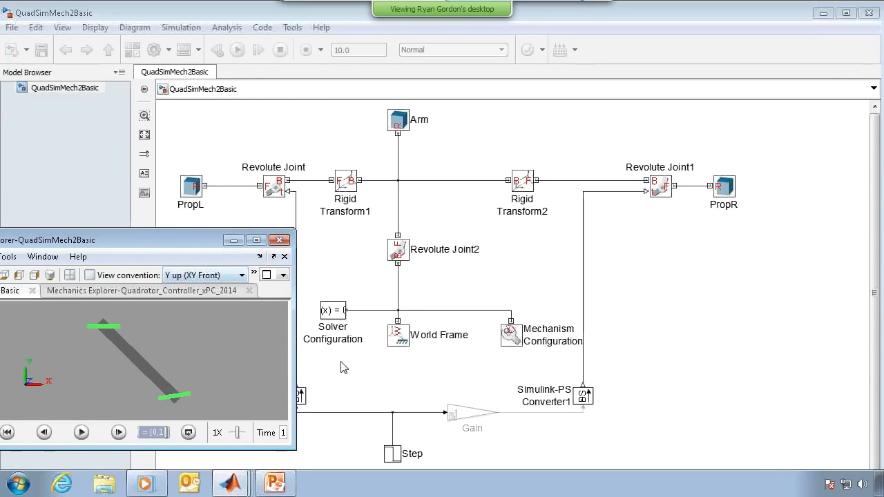
drag(296, 358, 235, 358)
click(76, 432)
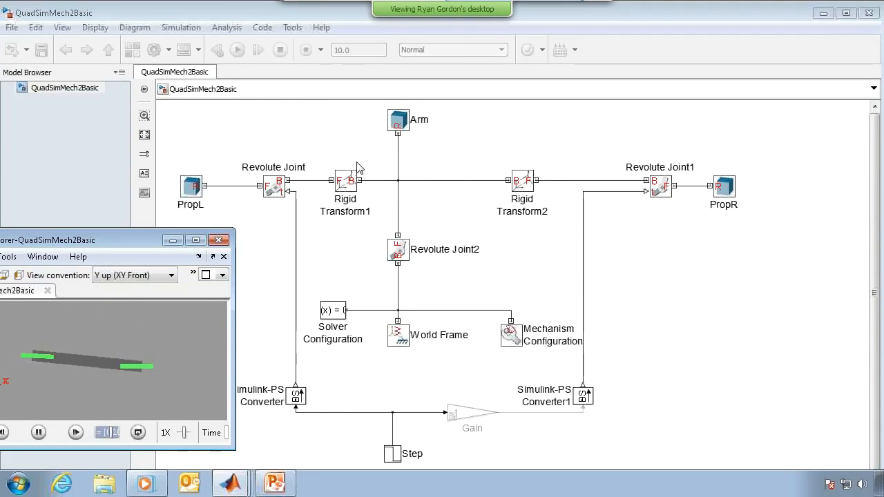
click(341, 175)
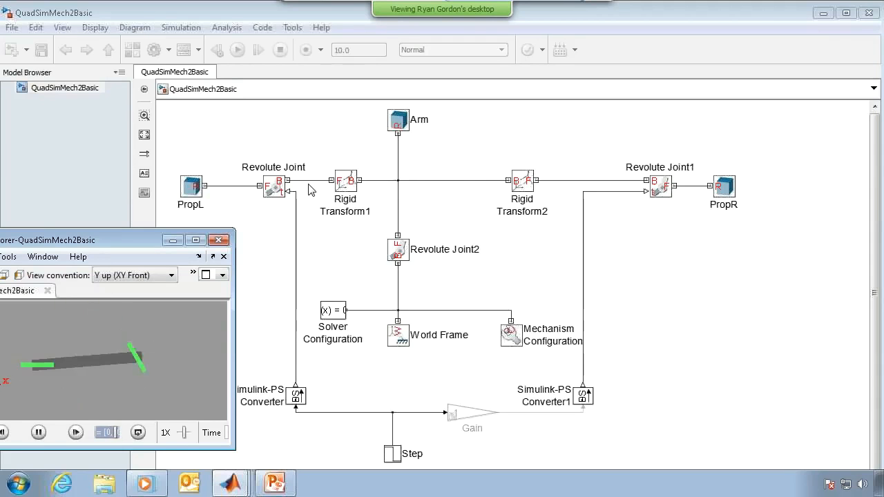
click(279, 194)
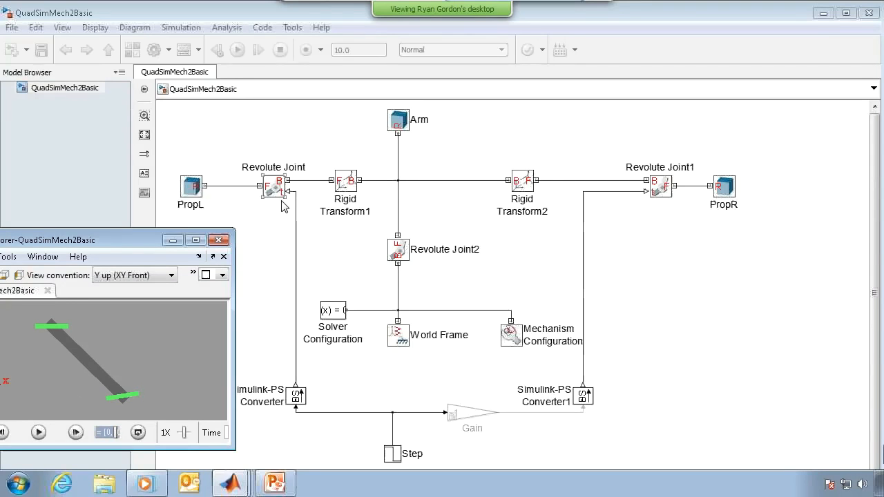
- Uncomment the Gain block that feeds Simulink-PS Converter1
right_click(473, 417)
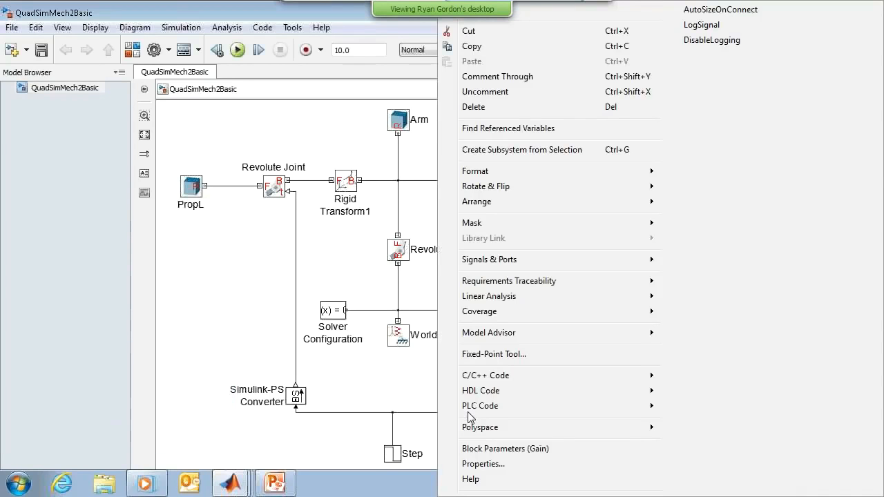
click(559, 92)
key(alt+Tab)
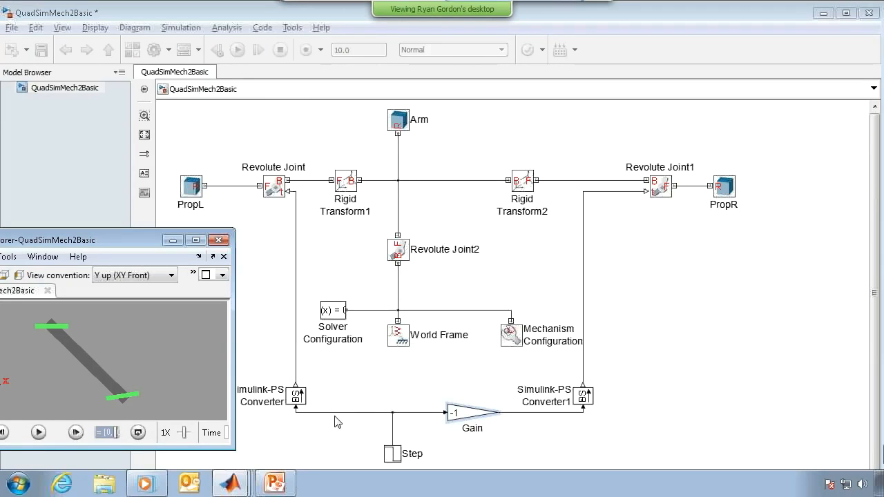
- Run the QuadSimMech2Basic simulation, play its motion in Mechanics Explorer and return to the block diagram
click(240, 50)
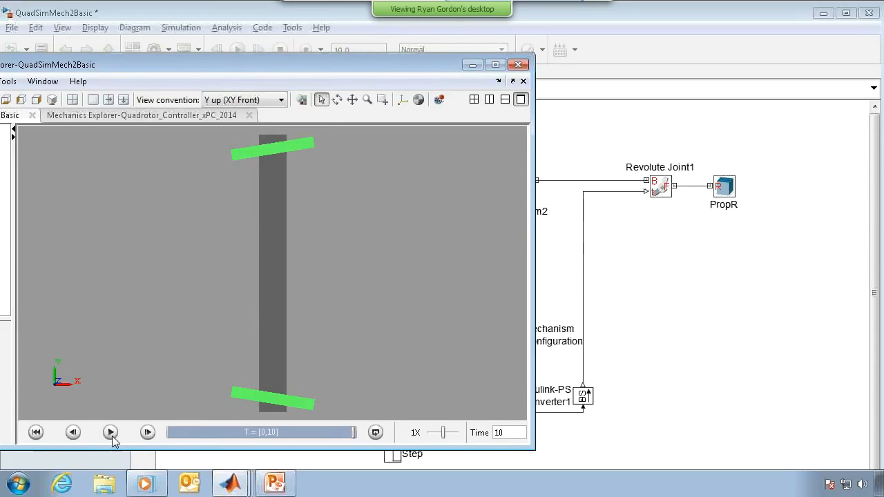
click(112, 435)
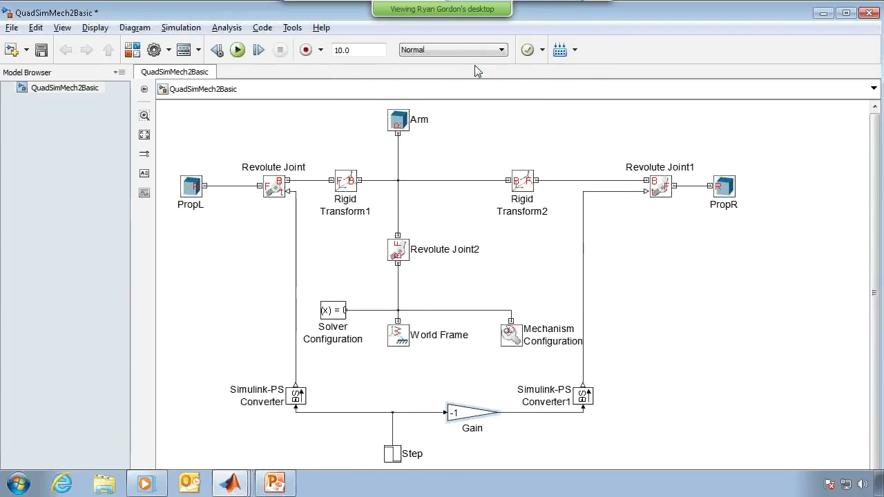
click(473, 64)
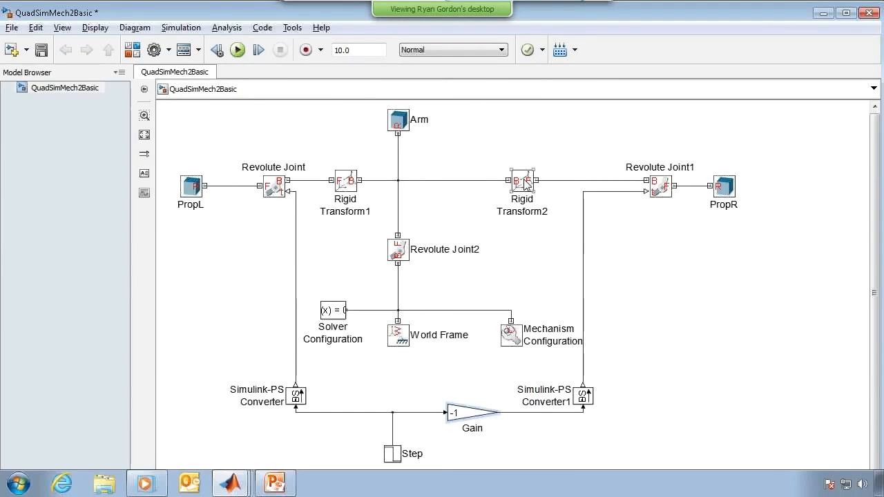
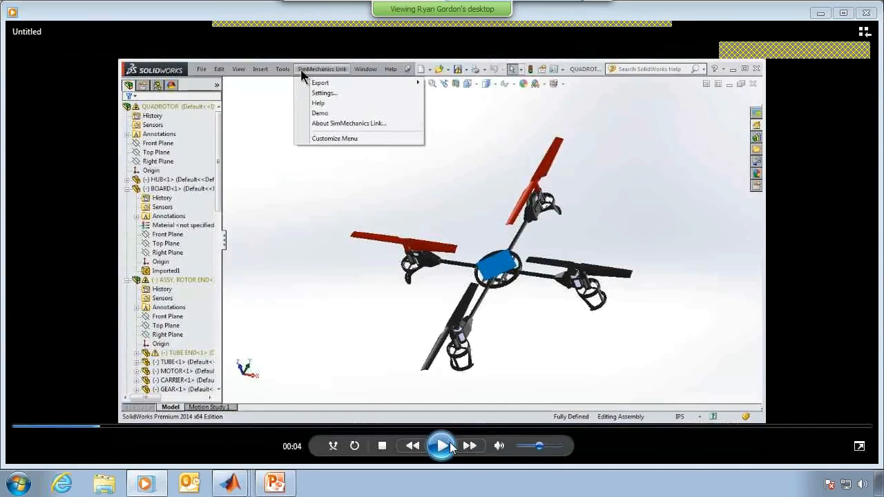
- Play the SolidWorks SimMechanics Link export video to its end and switch to the main MATLAB window
click(450, 446)
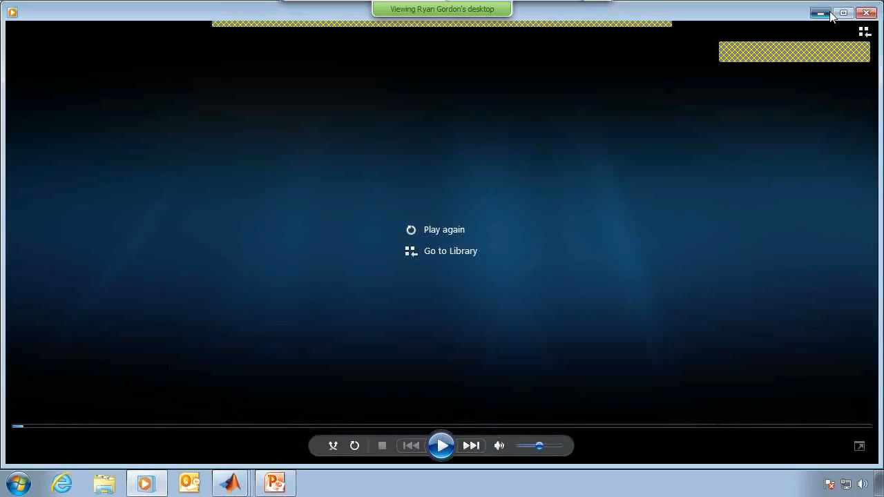
click(830, 15)
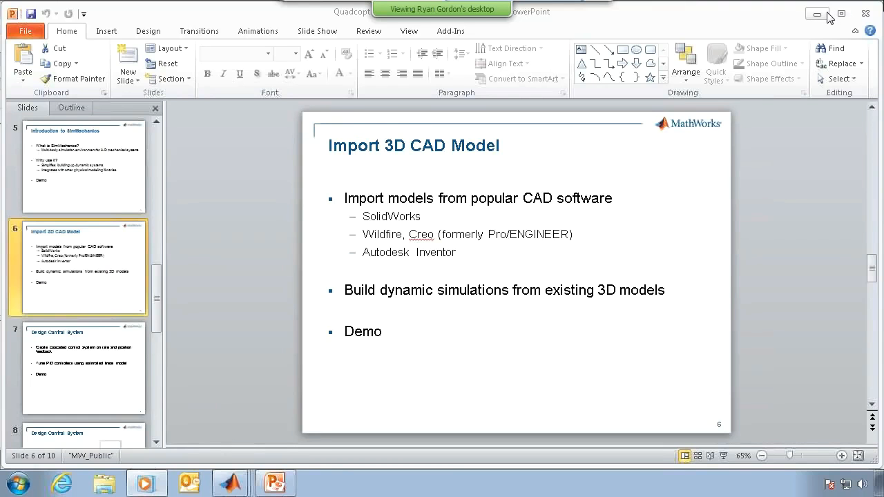
click(231, 484)
click(175, 382)
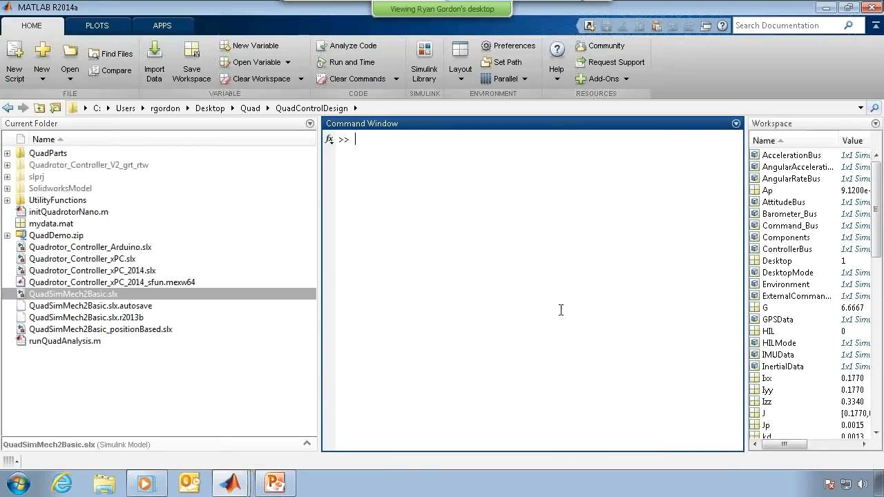
- Add the SolidworksModel folder to the MATLAB path
right_click(76, 188)
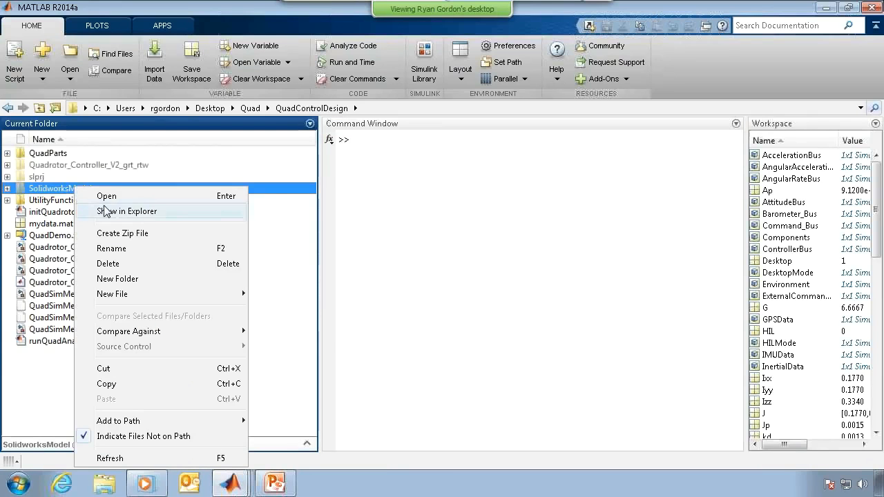
click(258, 423)
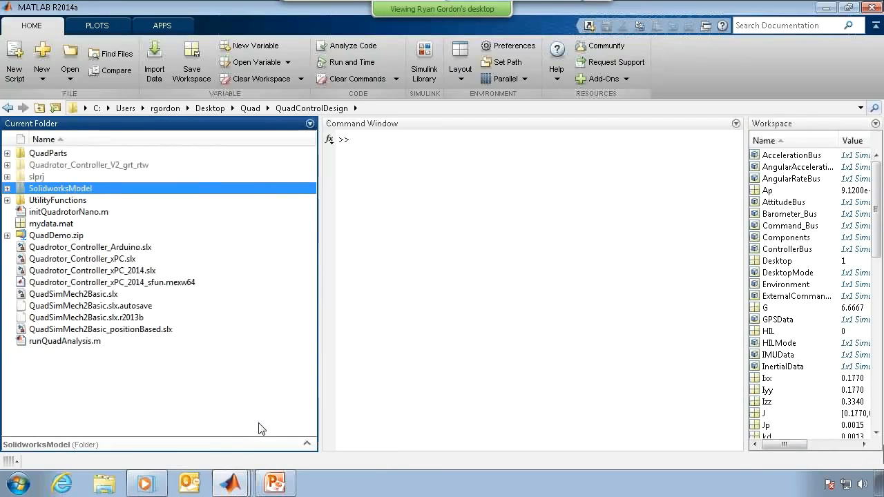
click(135, 164)
- Import the CAD assembly with smimport('Quadrotor'), checking the QUADROTOR.xml file in the SolidworksModel folder before running the command from QuadControlDesign
click(443, 212)
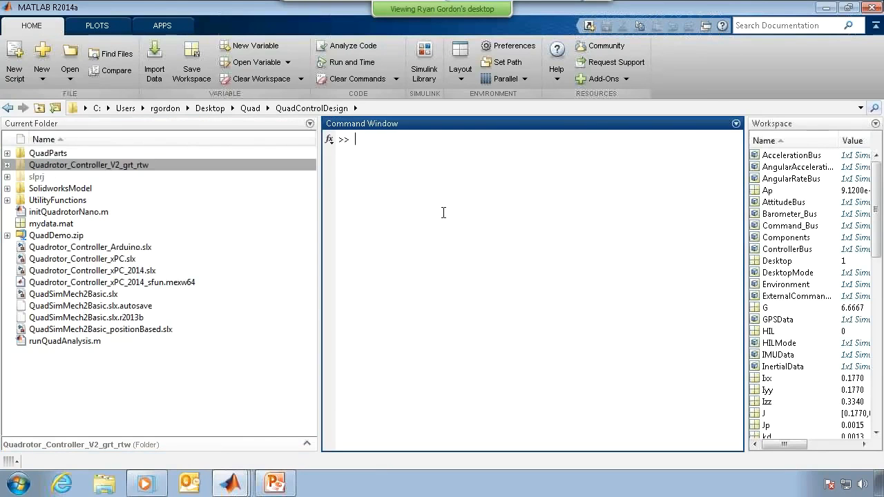
text(s)
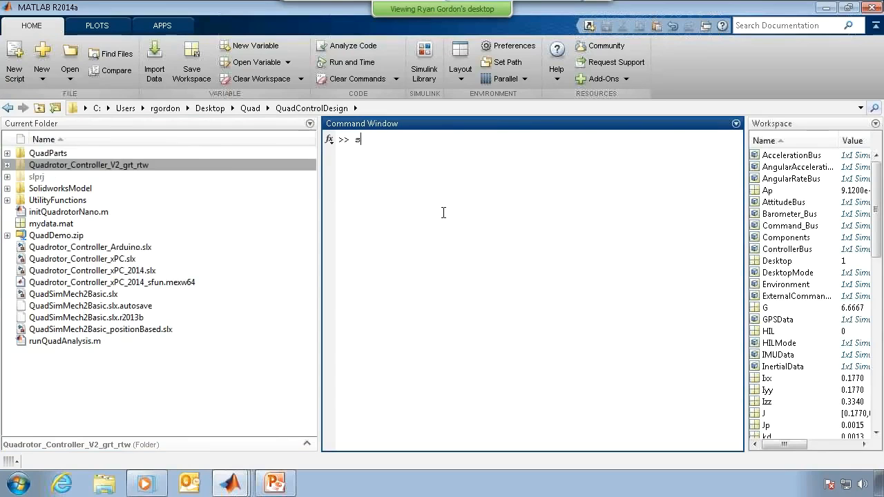
text(imu)
double_click(78, 188)
scroll(74, 214, down, 1)
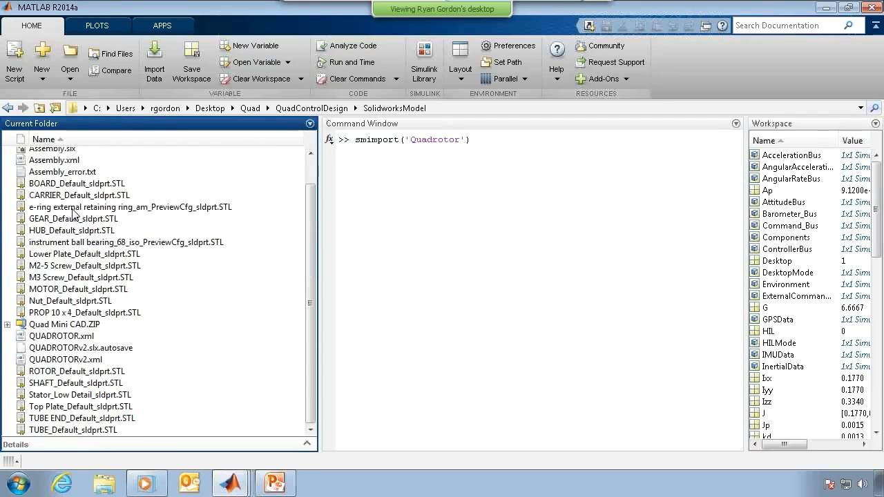
click(59, 337)
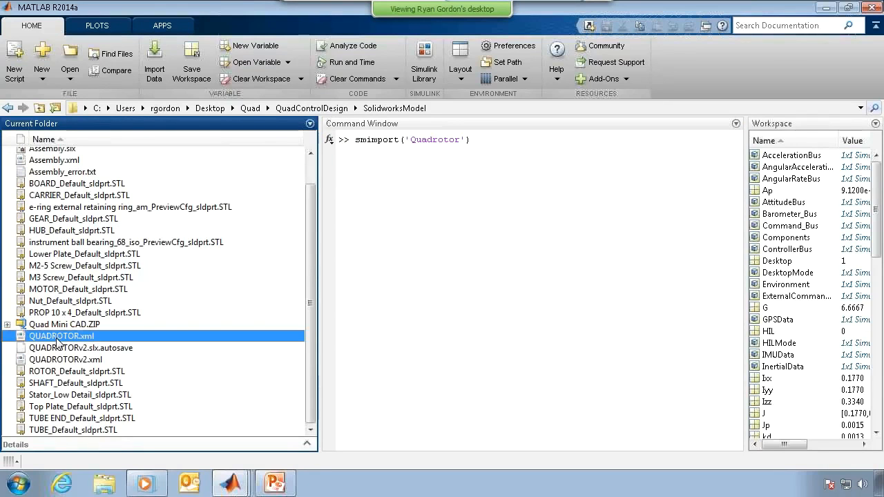
click(7, 107)
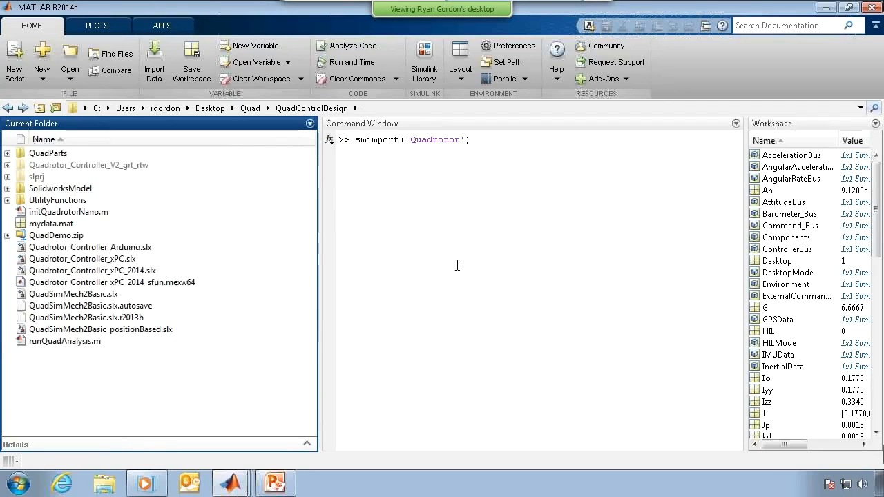
click(458, 265)
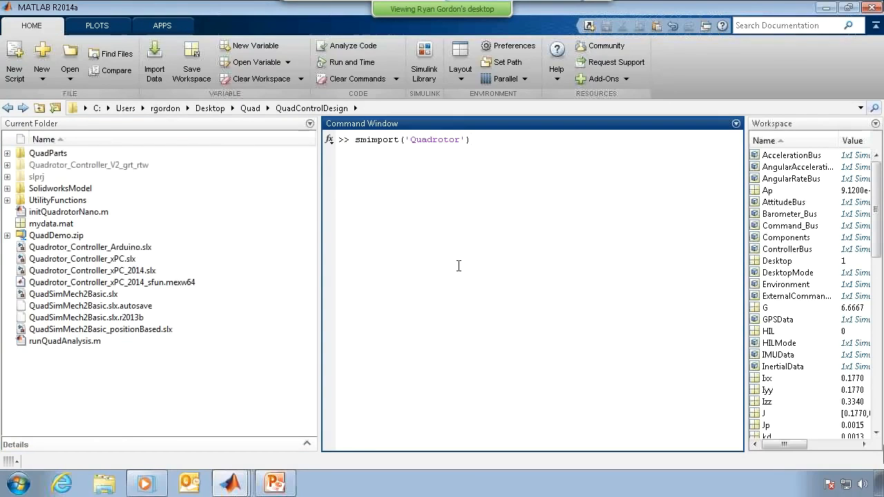
key(Return)
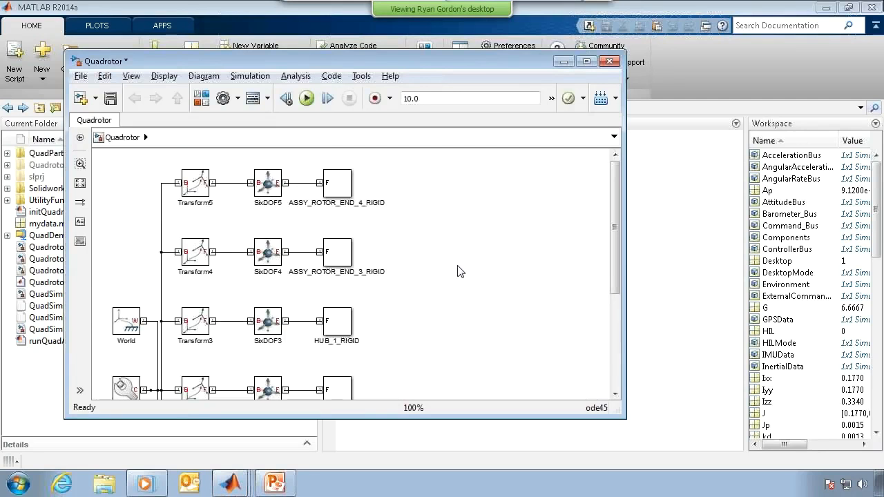
- Maximize the imported Quadrotor model, fit its diagram to the window and run the simulation, watching the motion in Mechanics Explorer
click(588, 64)
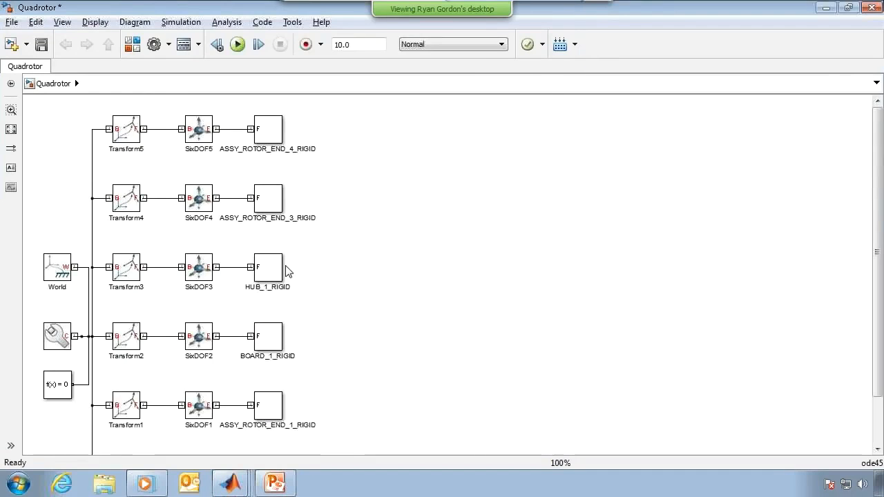
key(space)
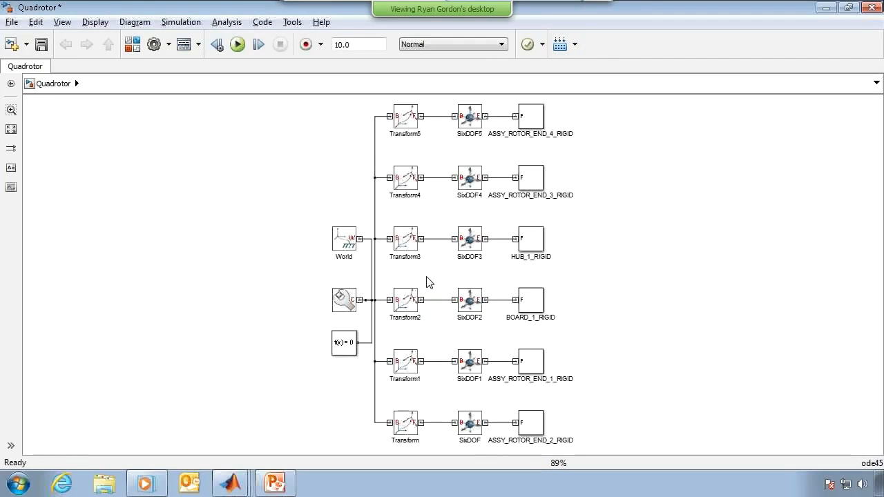
click(238, 47)
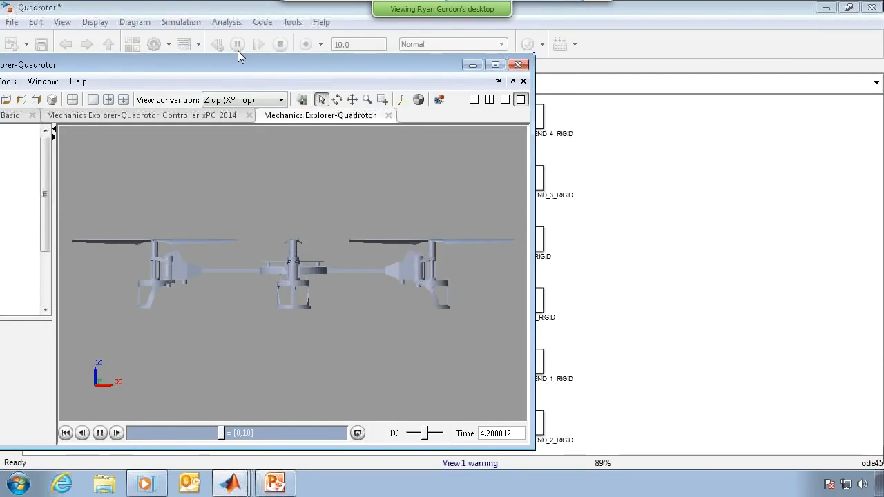
click(336, 100)
mouse_move(335, 192)
mouse_down()
mouse_move(305, 203)
mouse_move(308, 219)
mouse_up()
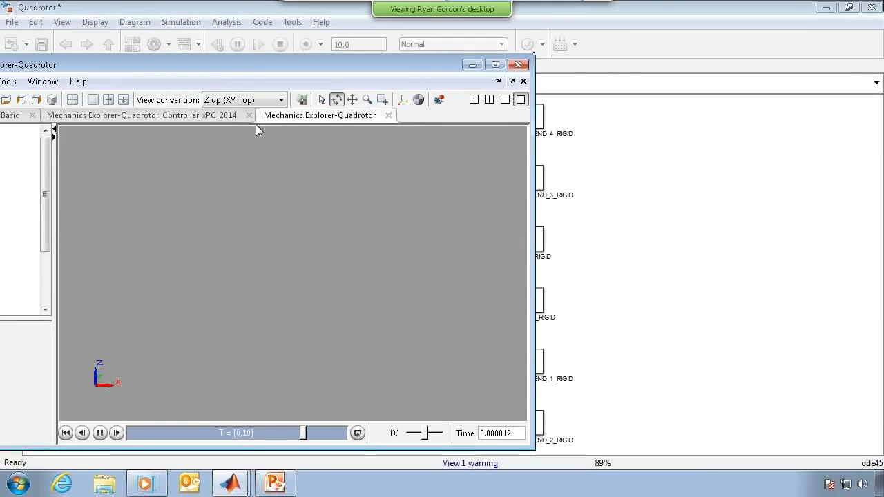
- Set the gravity vector in the Mechanism Configuration block to [0 0 0] m/s^2
click(614, 292)
click(343, 349)
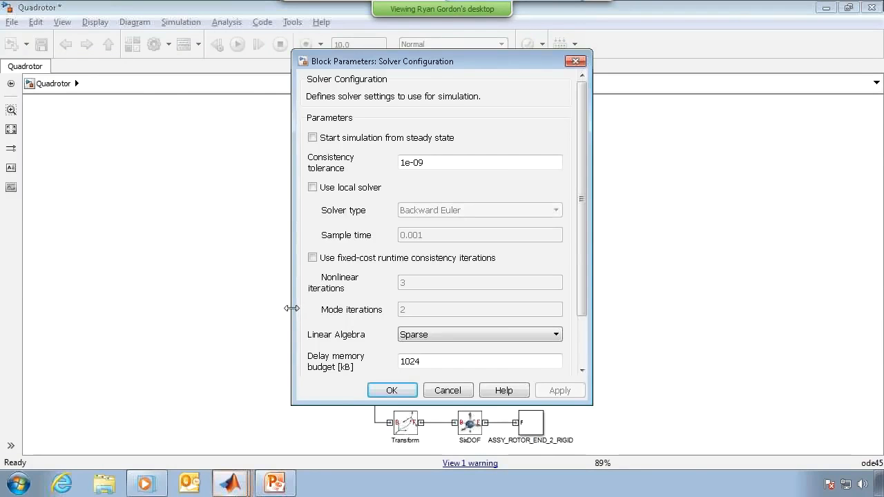
click(344, 308)
double_click(346, 309)
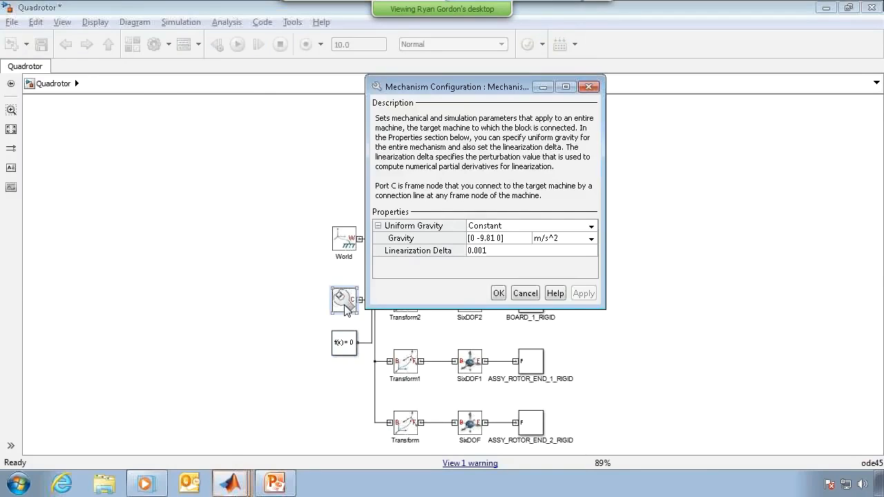
click(486, 238)
double_click(486, 237)
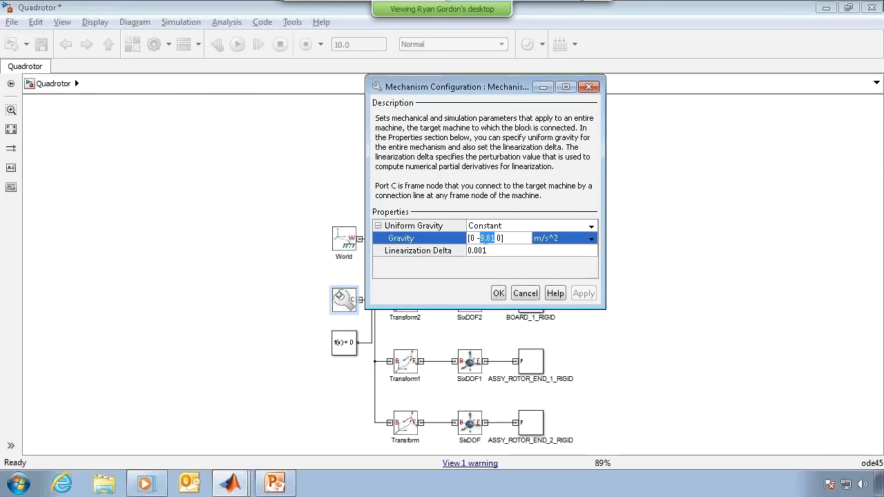
key(BackSpace)
key(BackSpace)
text(0)
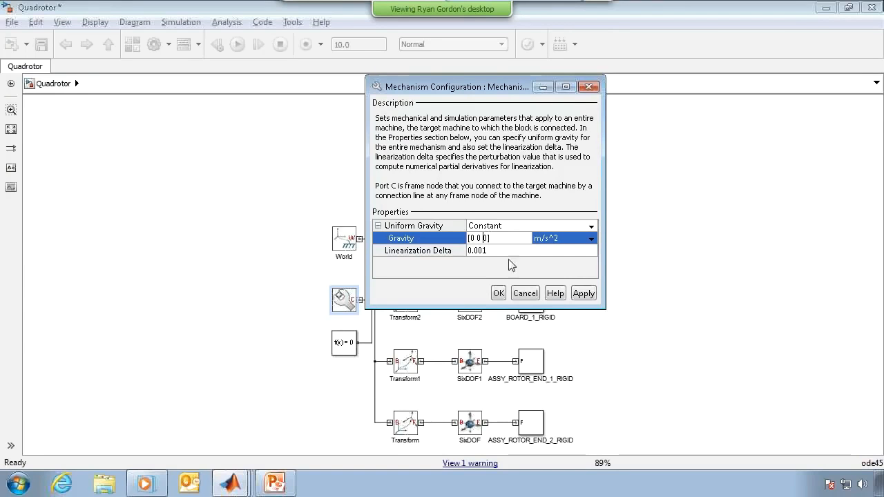
click(498, 294)
- Rerun the Quadrotor simulation, play its animation in Mechanics Explorer and inspect the quadrotor from several angles
click(239, 48)
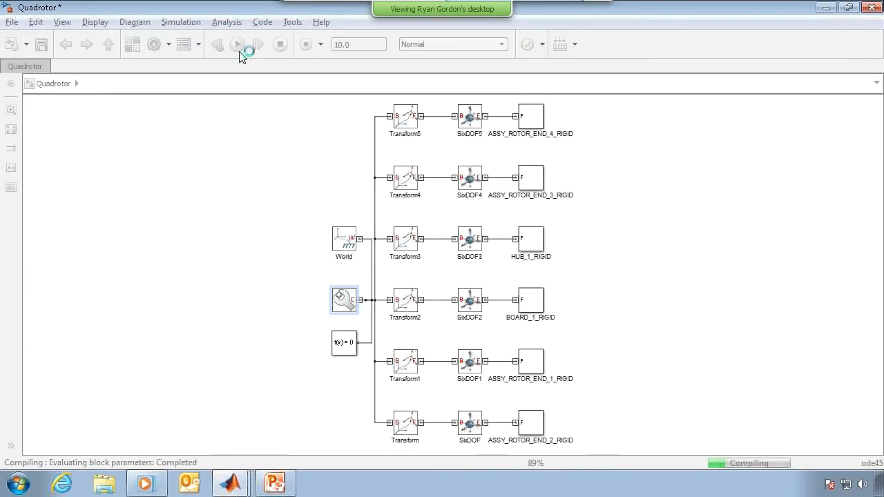
mouse_move(242, 487)
click(205, 428)
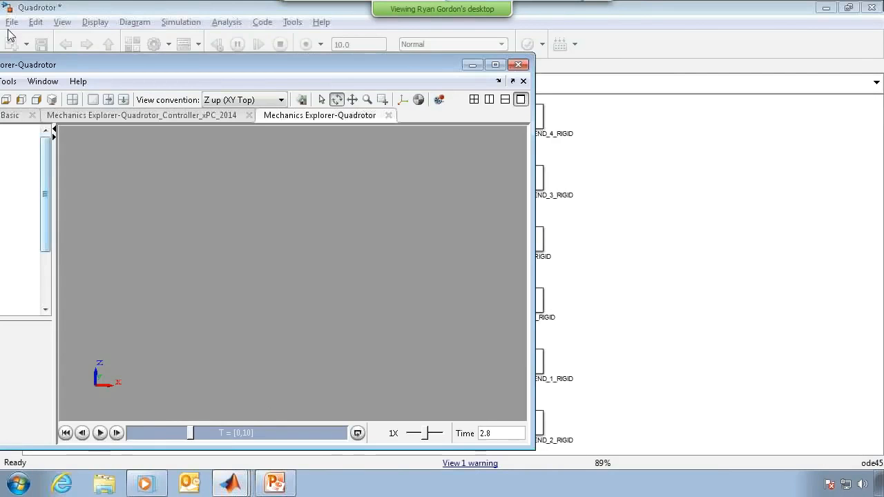
drag(36, 66, 138, 64)
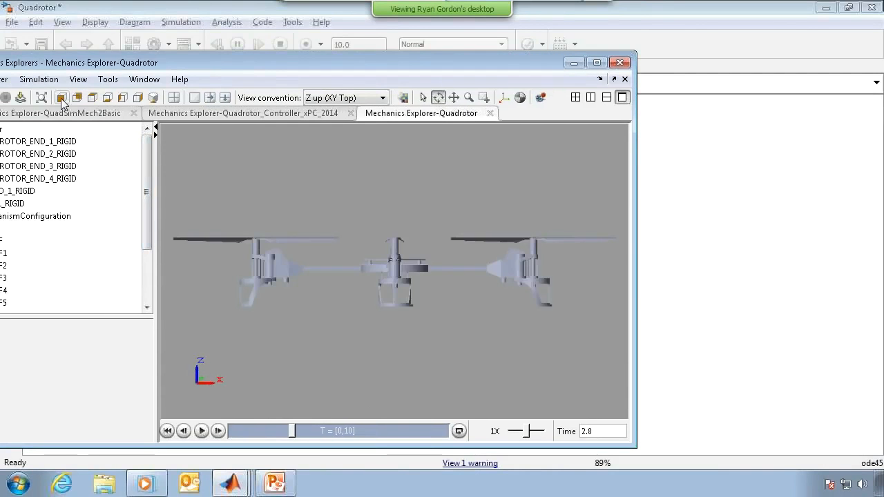
drag(428, 139, 405, 197)
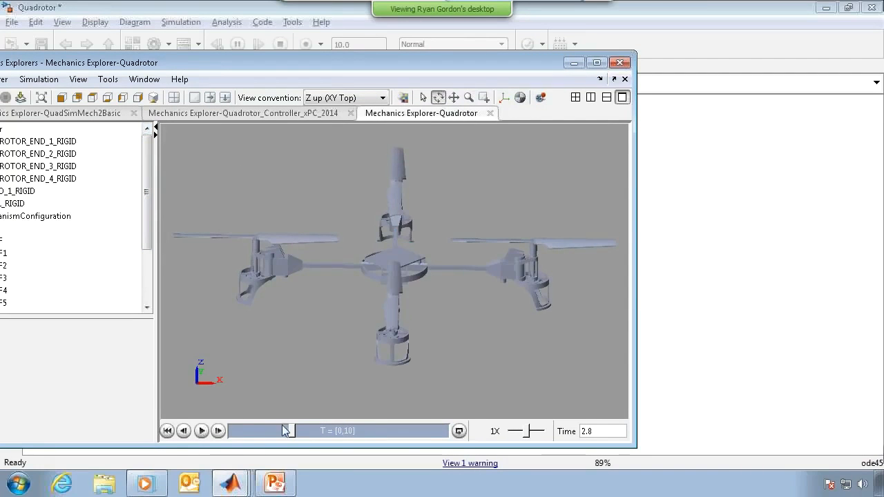
click(202, 431)
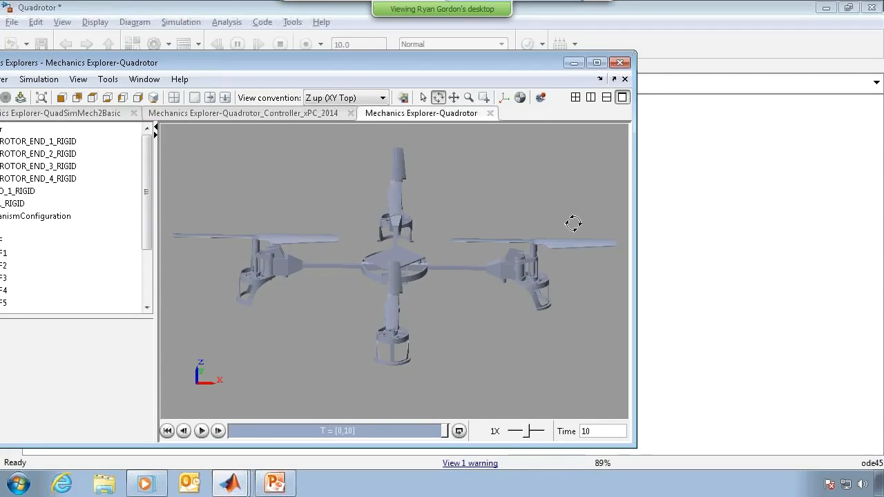
drag(573, 223, 533, 218)
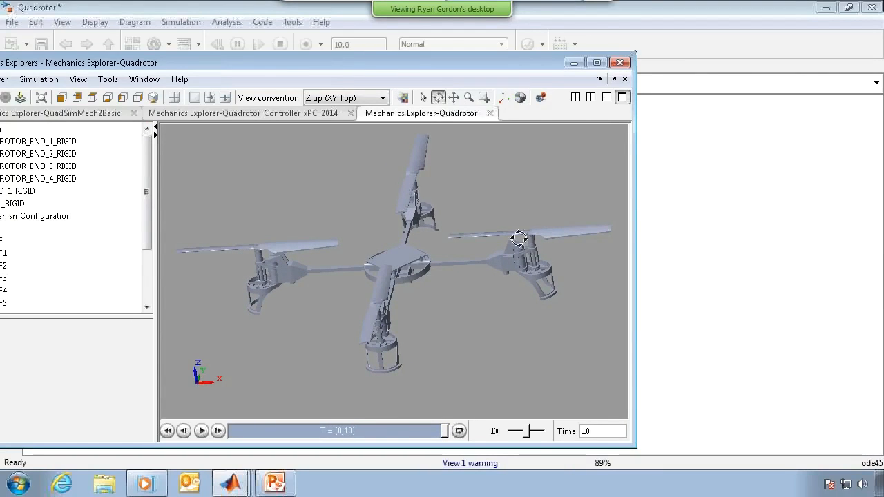
drag(366, 323, 410, 304)
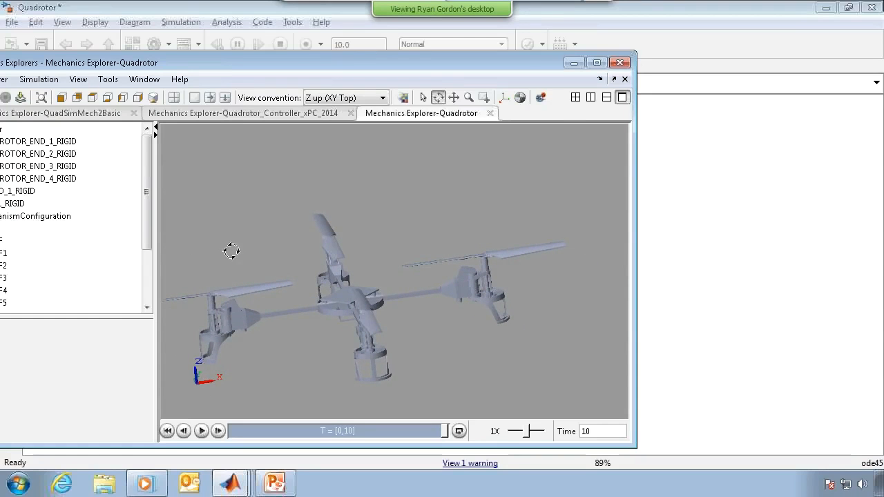
drag(408, 211, 448, 223)
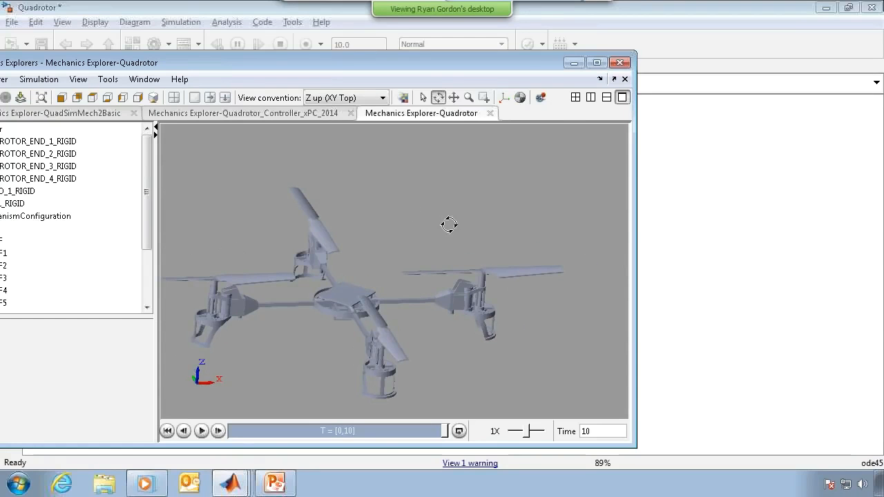
- Open the ASSY_ROTOR_END_4_RIGID subsystem, move ROTOR_1_RIGID away from Transform6 and delete the line connecting them
click(679, 243)
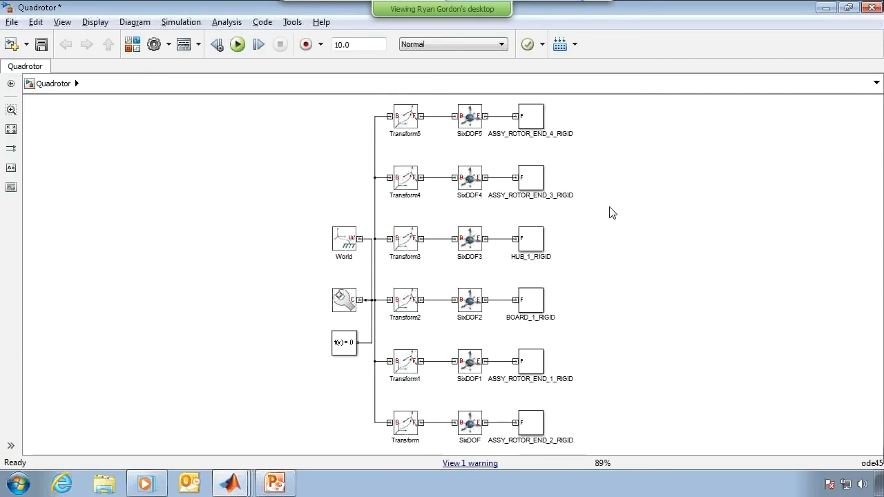
click(533, 119)
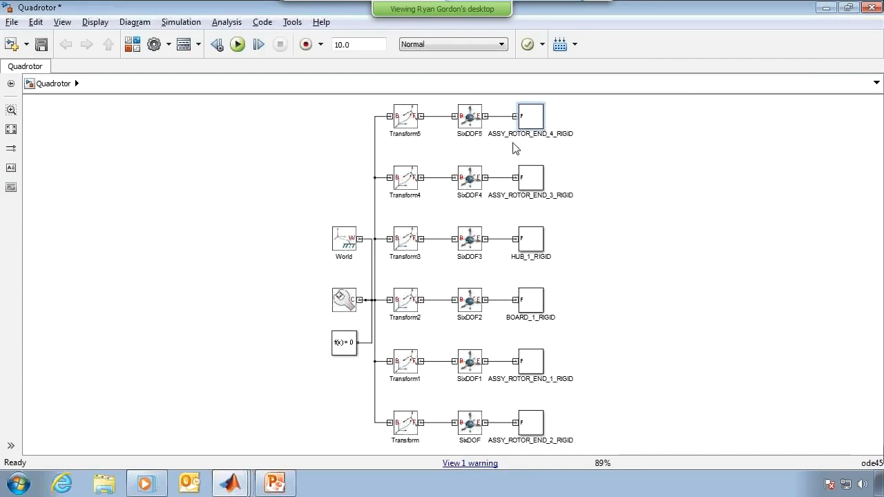
double_click(532, 123)
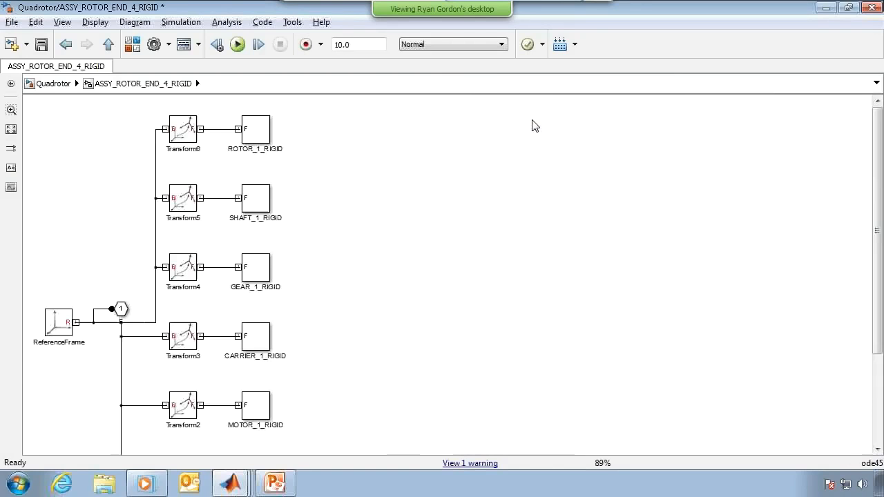
drag(260, 133, 347, 134)
drag(258, 130, 231, 130)
key(Delete)
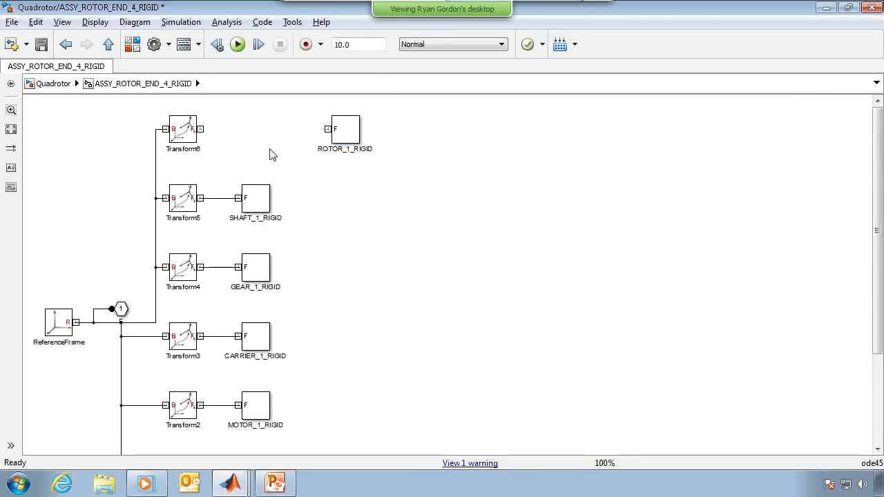
- Open the Simulink Library Browser and expand the Simscape library
click(133, 44)
click(231, 483)
click(207, 452)
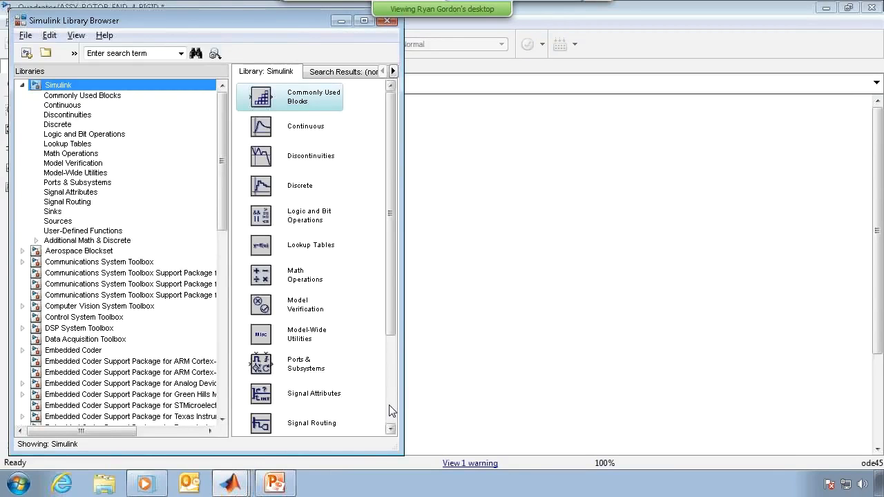
drag(222, 201, 224, 316)
scroll(28, 275, down, 3)
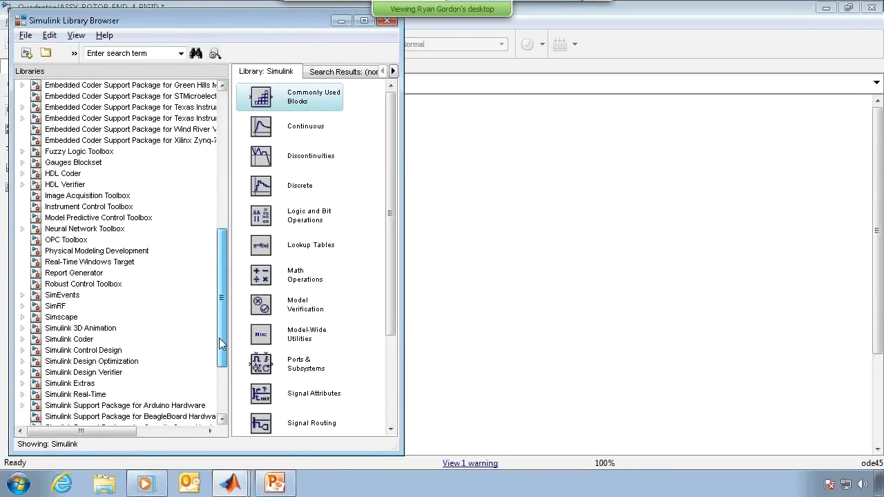
click(23, 284)
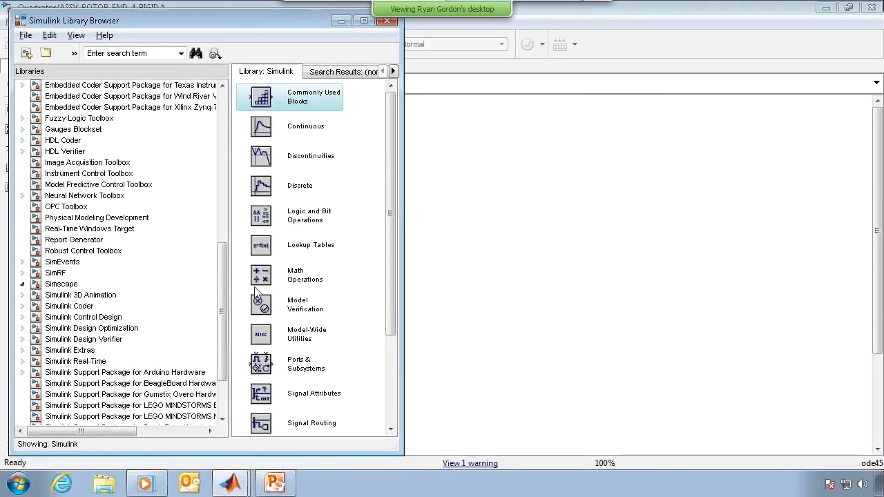
scroll(222, 288, down, 1)
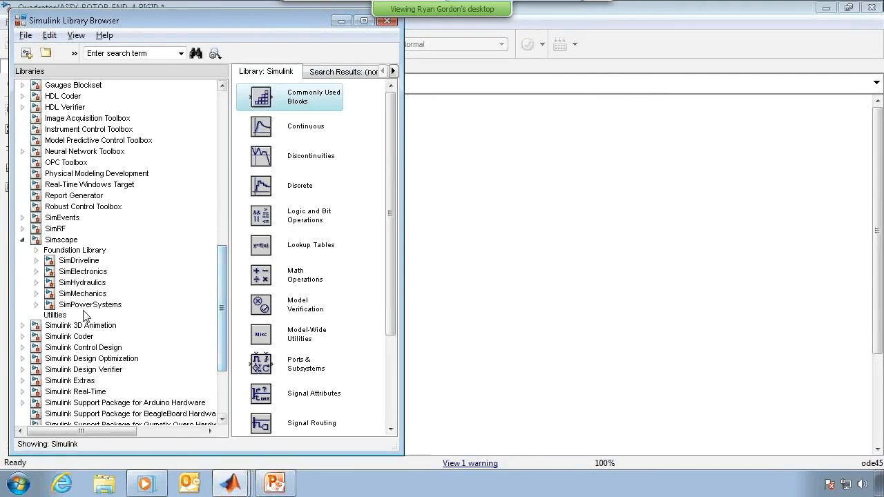
- Show the Joints blocks of the SimMechanics Second Generation library
click(36, 294)
click(50, 314)
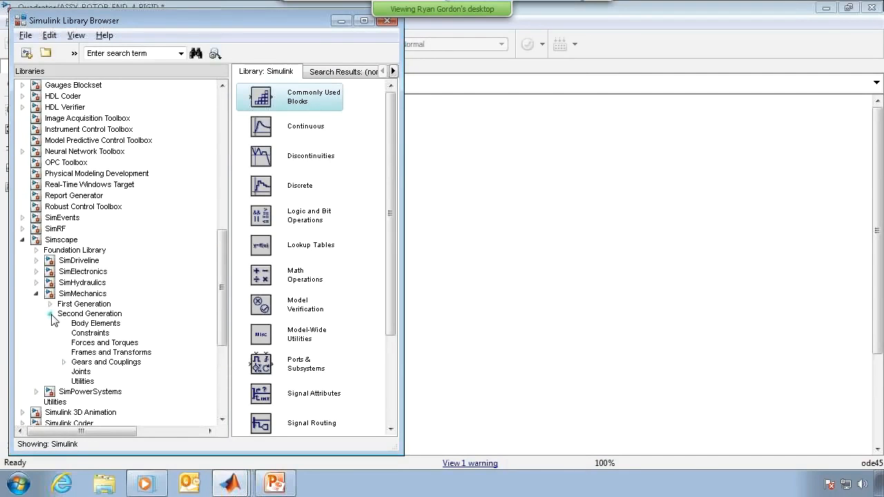
click(97, 373)
click(98, 364)
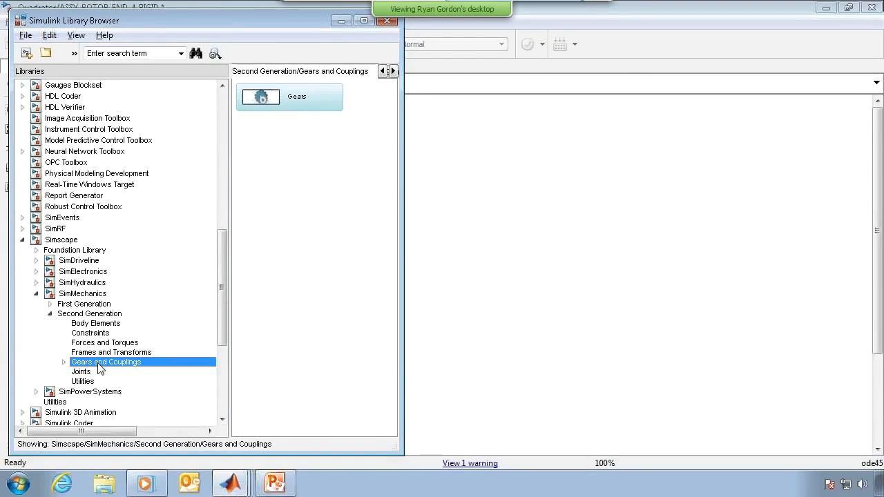
click(87, 372)
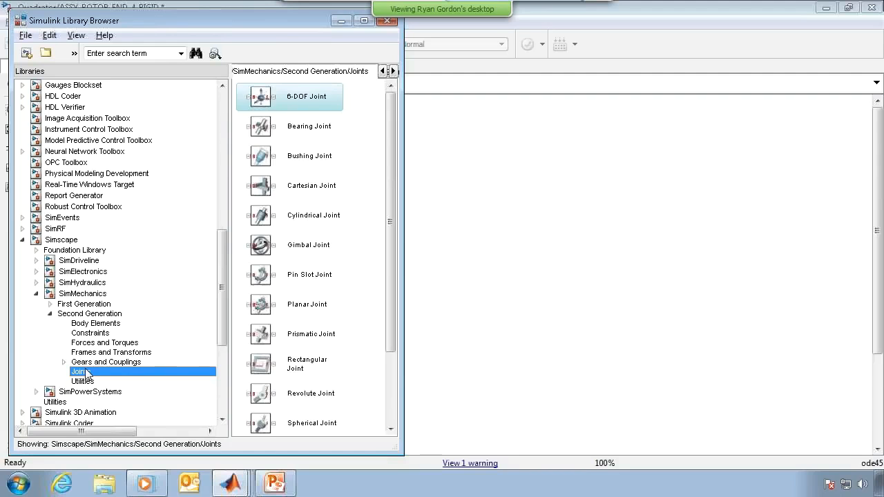
click(294, 109)
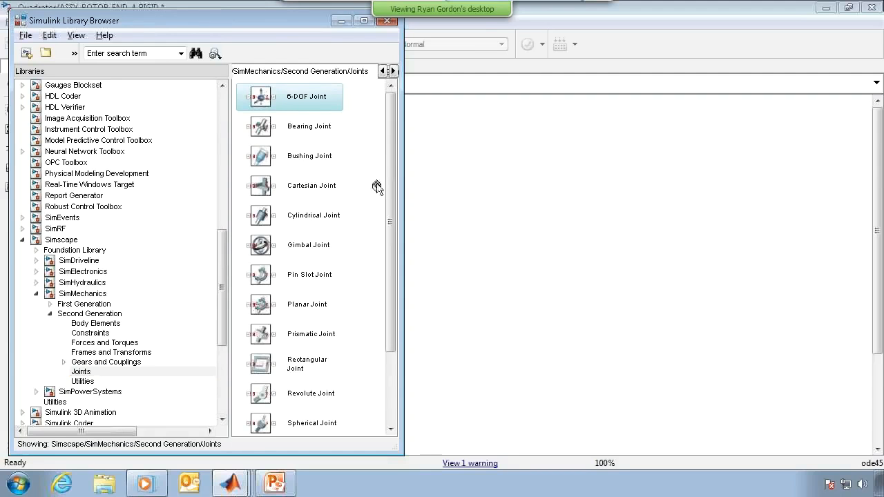
- Add a Revolute Joint between Transform6 and ROTOR_1_RIGID, connect it to both blocks and space it evenly between them
scroll(288, 112, down, 2)
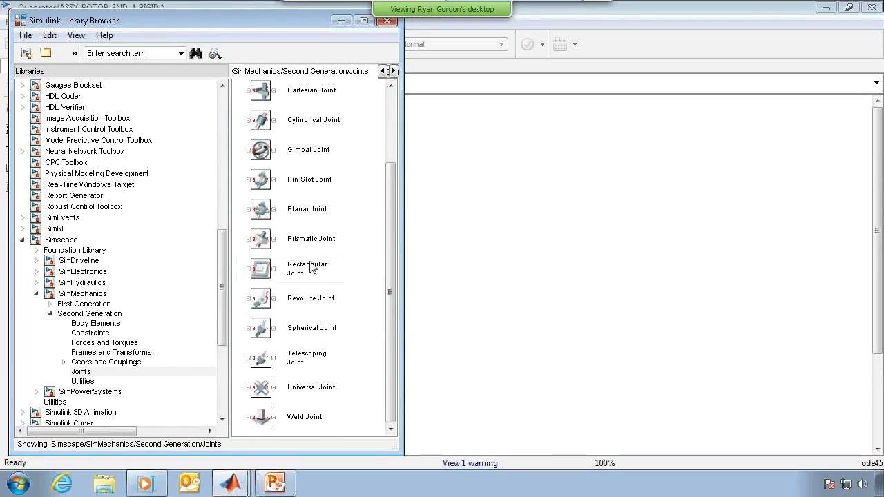
drag(304, 298, 352, 299)
drag(428, 285, 318, 132)
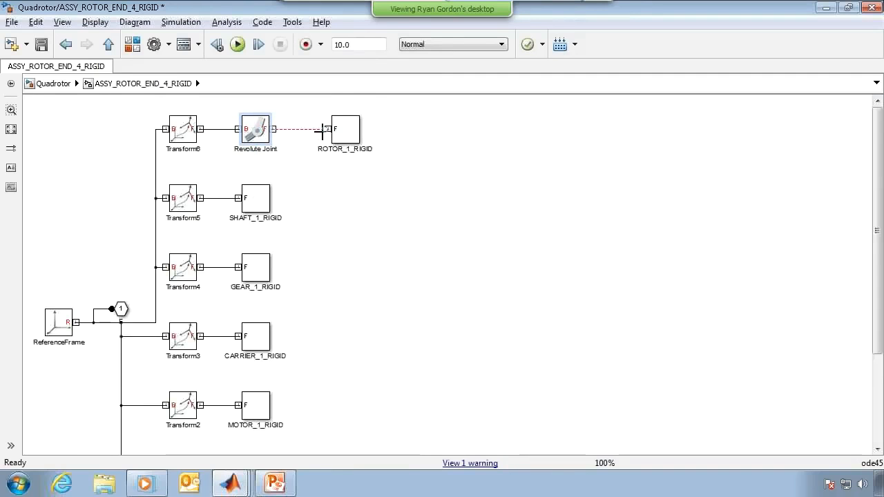
drag(256, 133, 283, 136)
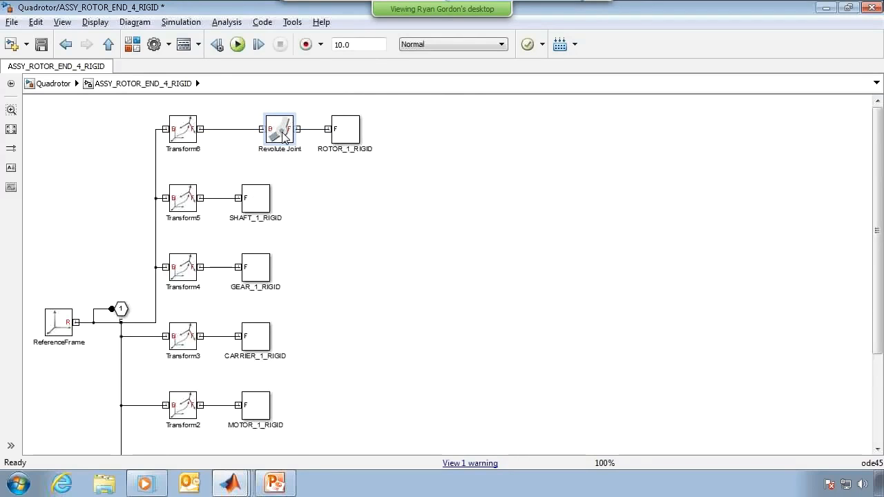
- Set the Revolute Joint's actuation torque to Provided by Input, leaving its motion Automatically Computed
double_click(282, 136)
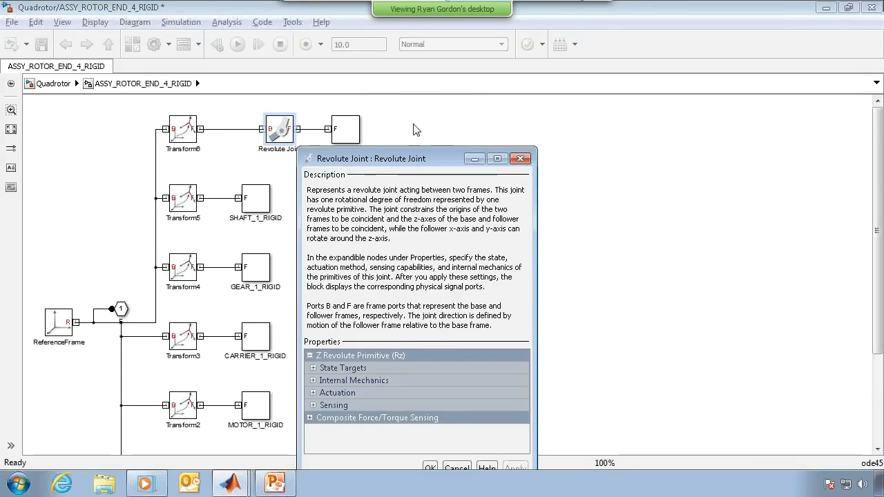
drag(328, 158, 396, 92)
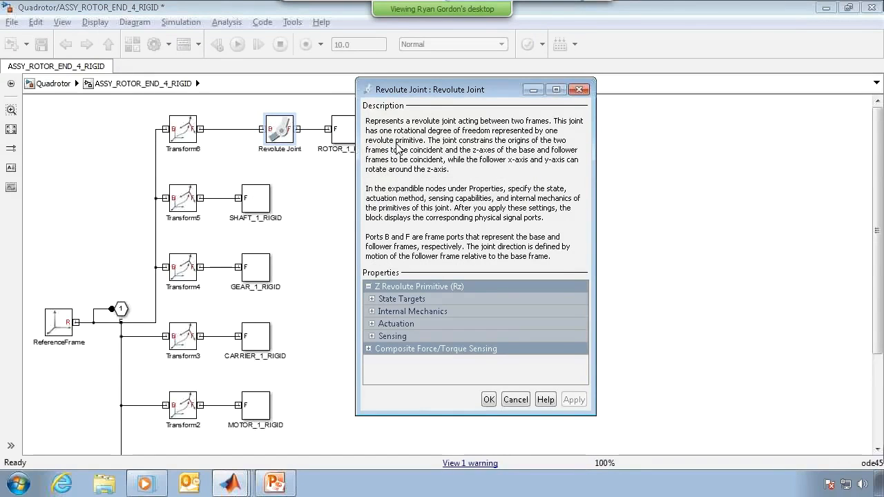
click(369, 349)
click(369, 348)
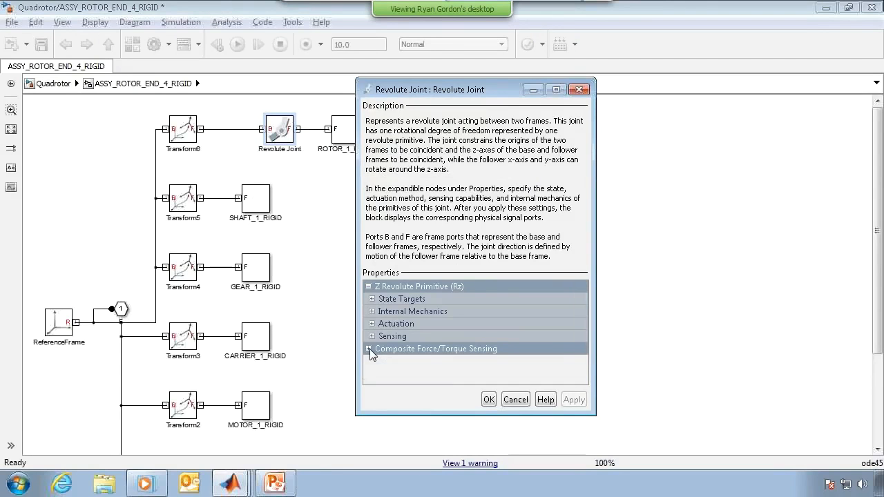
click(371, 324)
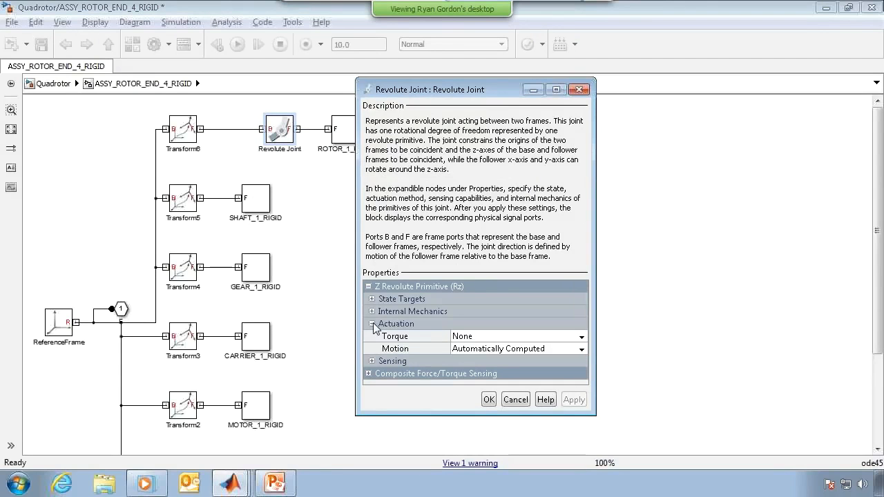
click(465, 337)
click(476, 361)
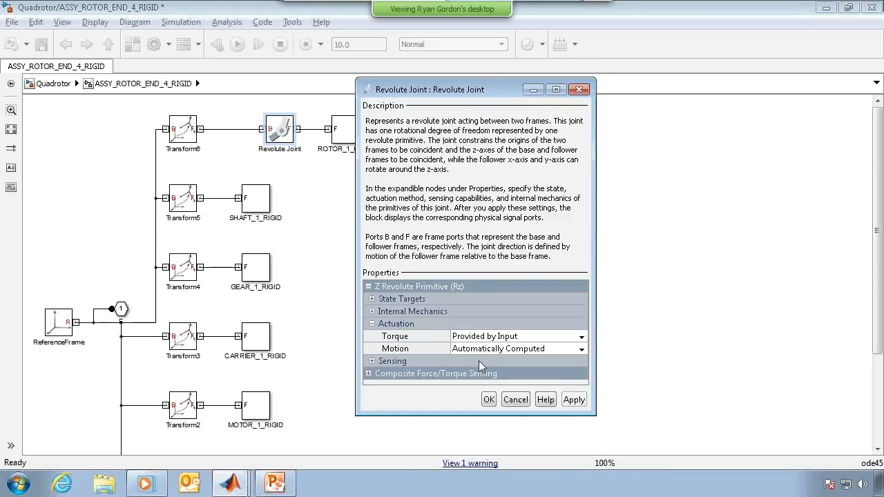
click(488, 399)
- Make room beside Transform6, wire a PS Constant from the Physical Signals sources to the Revolute Joint's torque input and keep its constant at 1
drag(279, 114, 346, 139)
drag(349, 138, 366, 148)
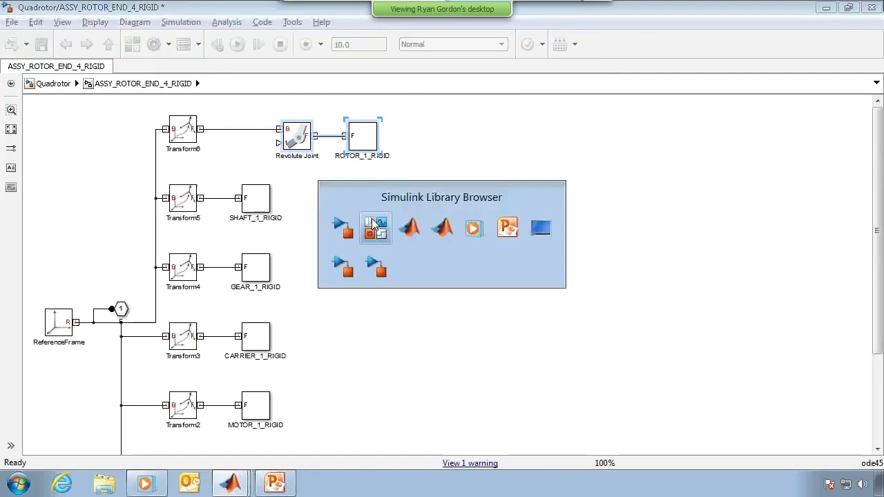
key(ctrl+shift+l)
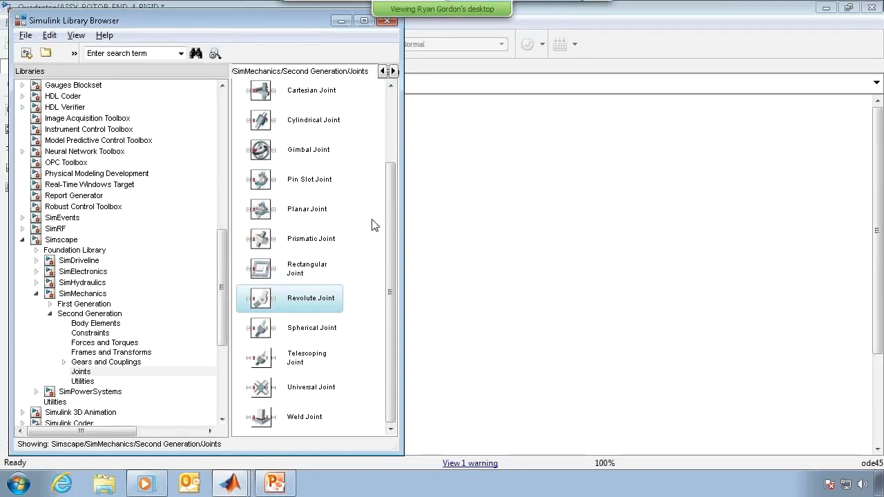
click(37, 251)
click(49, 299)
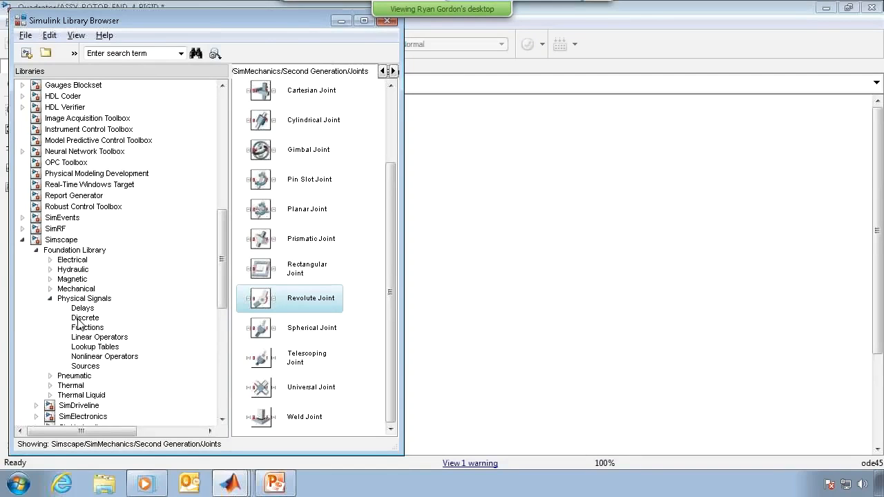
click(93, 366)
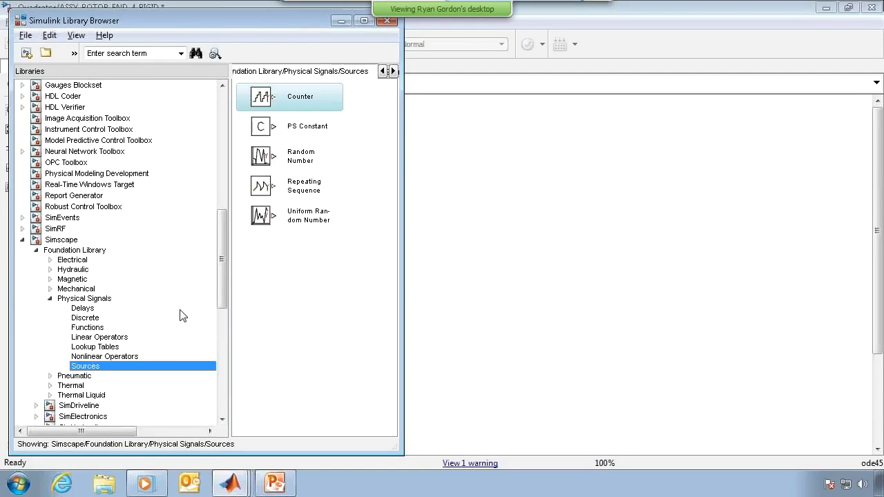
drag(266, 126, 233, 153)
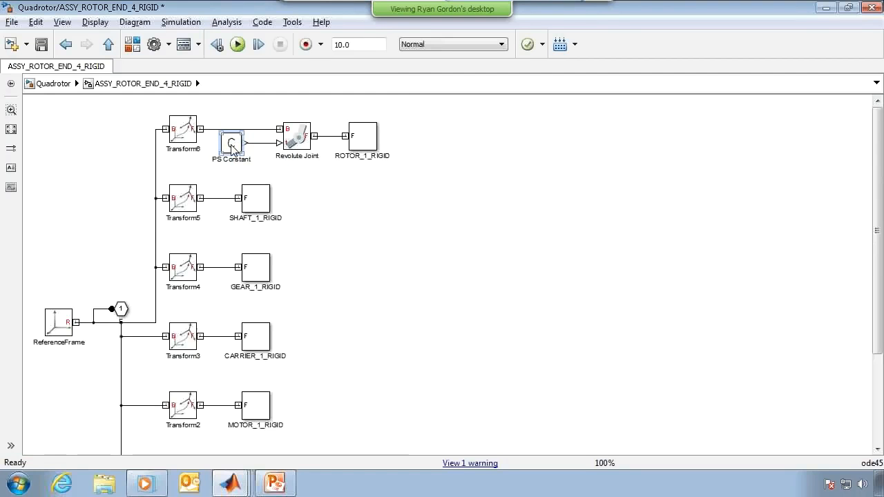
double_click(233, 152)
click(463, 336)
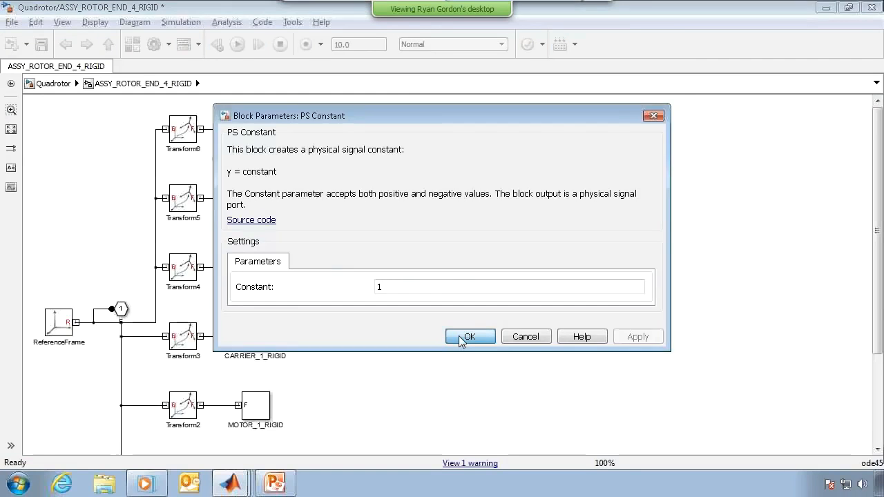
- Run the Quadrotor simulation and bring its Mechanics Explorer animation to the front
click(238, 46)
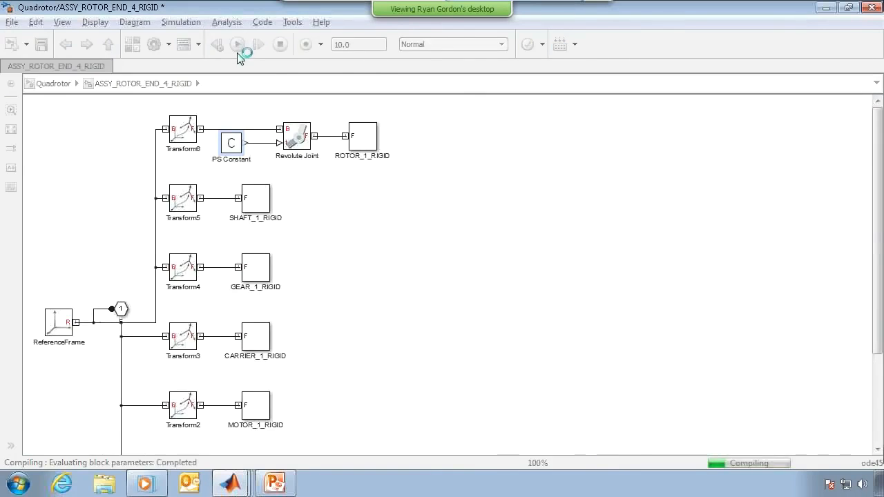
click(231, 482)
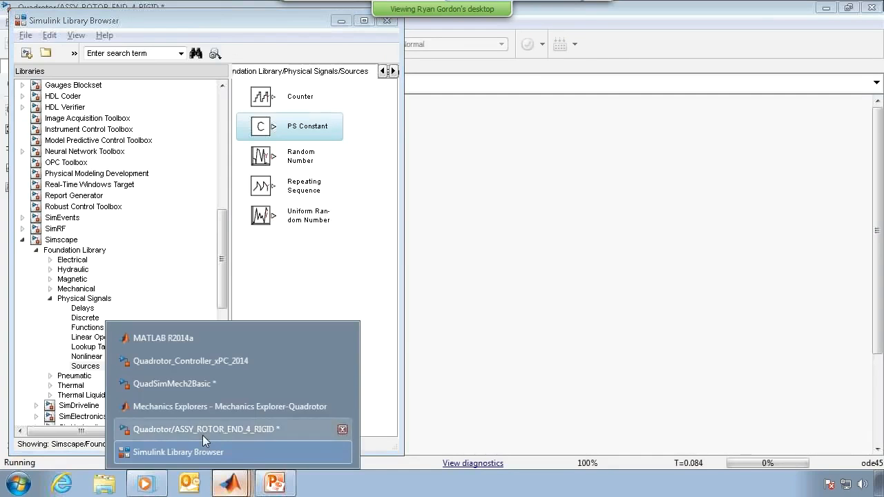
click(203, 436)
click(229, 482)
click(221, 405)
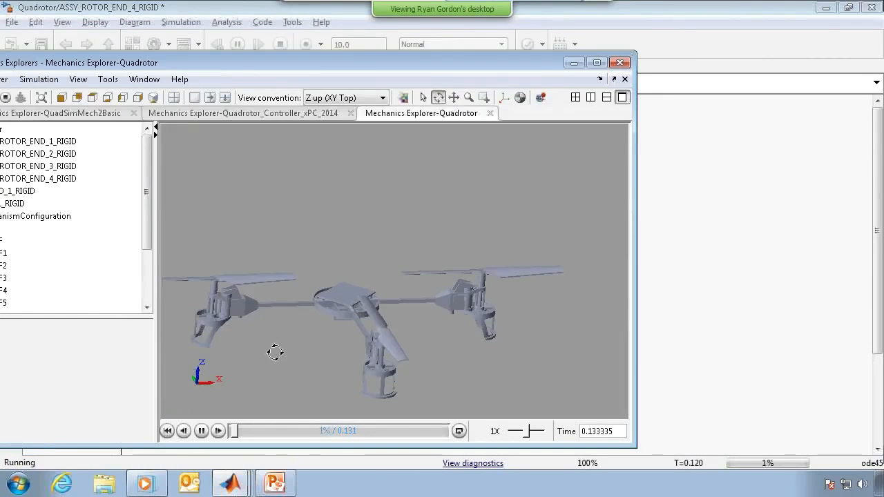
- Slow the animation playback to 1/32X and replay it from the start to watch the rotor motion
click(202, 431)
click(514, 432)
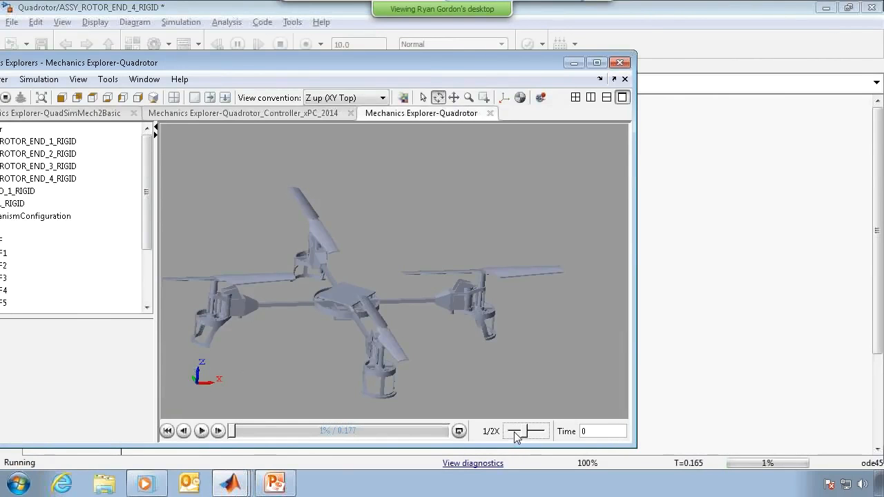
click(202, 430)
click(201, 431)
click(201, 431)
click(201, 432)
drag(234, 432, 220, 432)
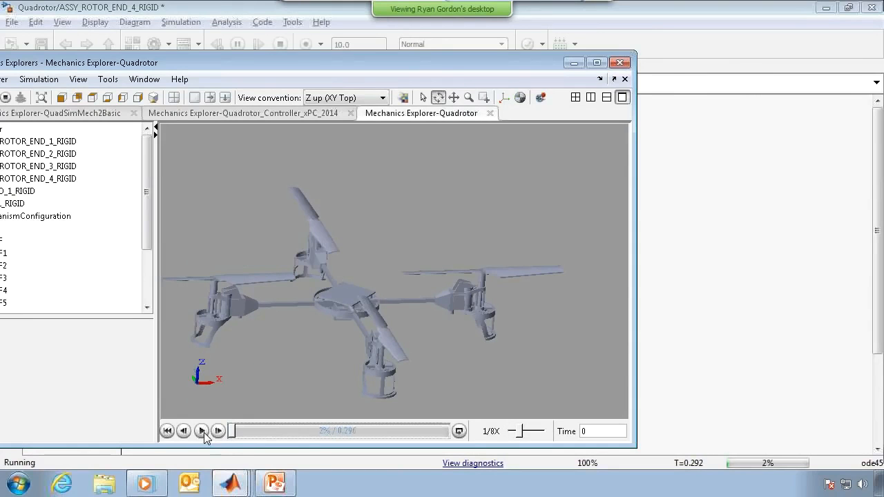
drag(523, 433, 512, 434)
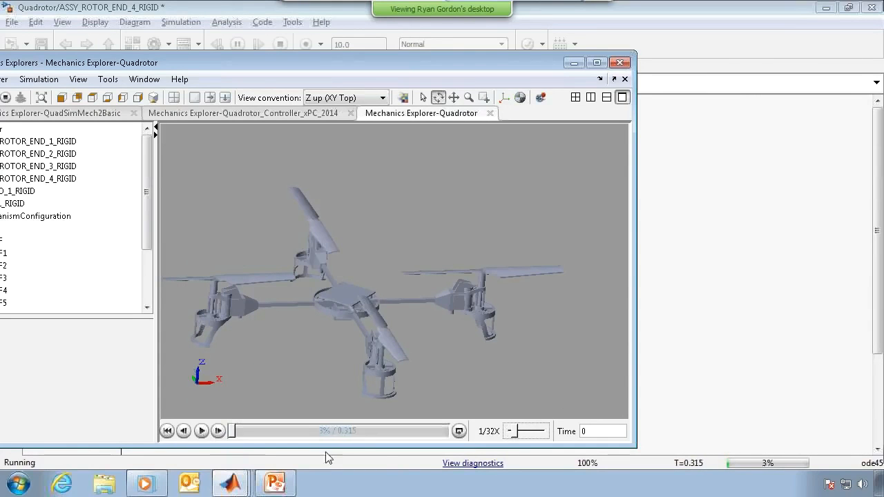
click(202, 432)
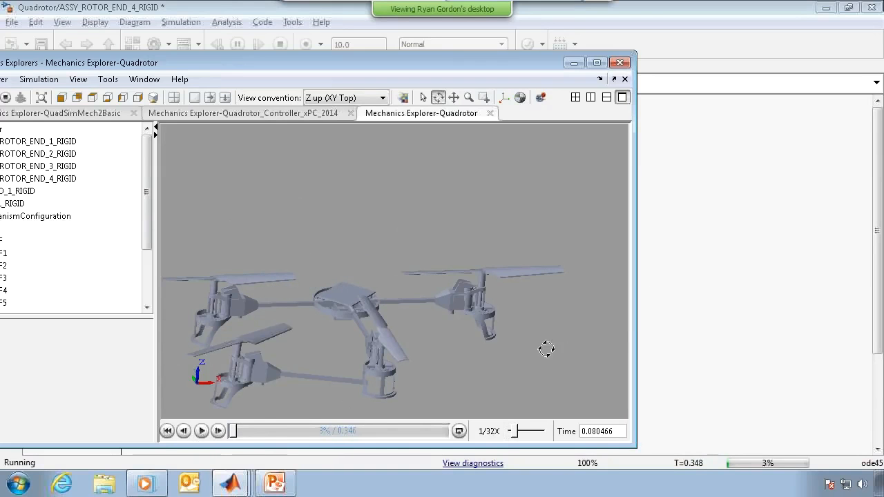
- Return to the top level of the Quadrotor model and stop the running simulation
click(646, 316)
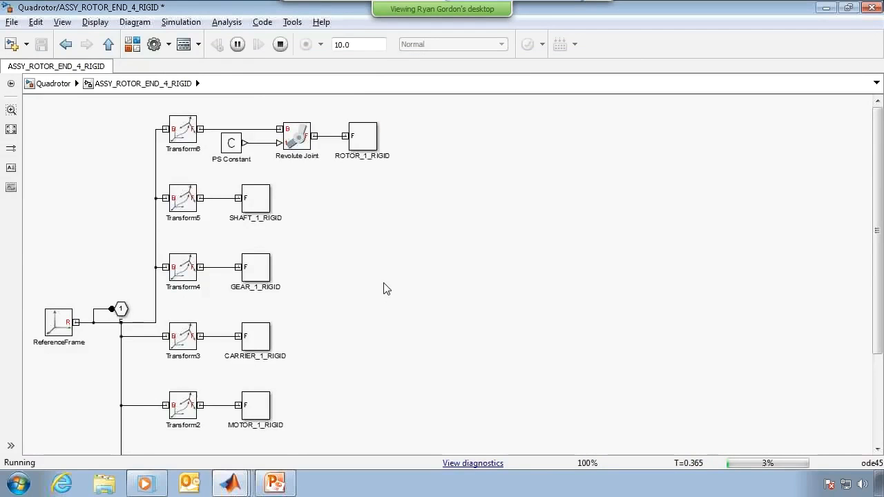
key(Escape)
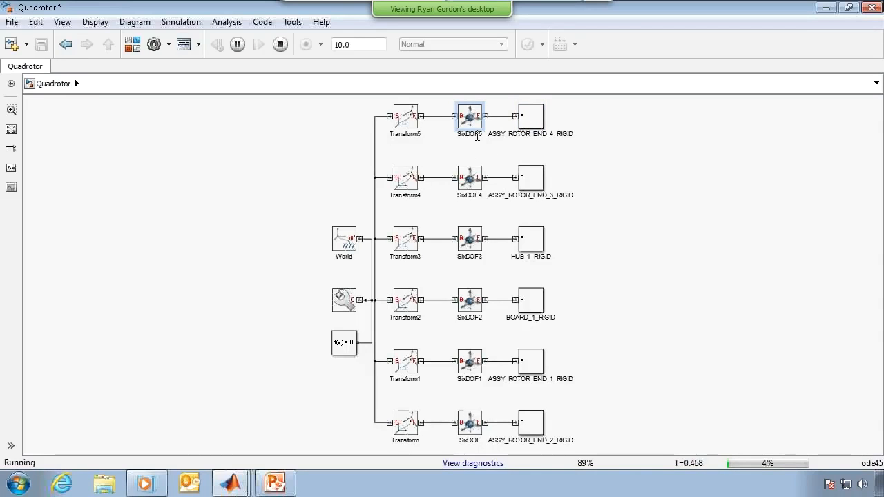
drag(465, 118, 461, 120)
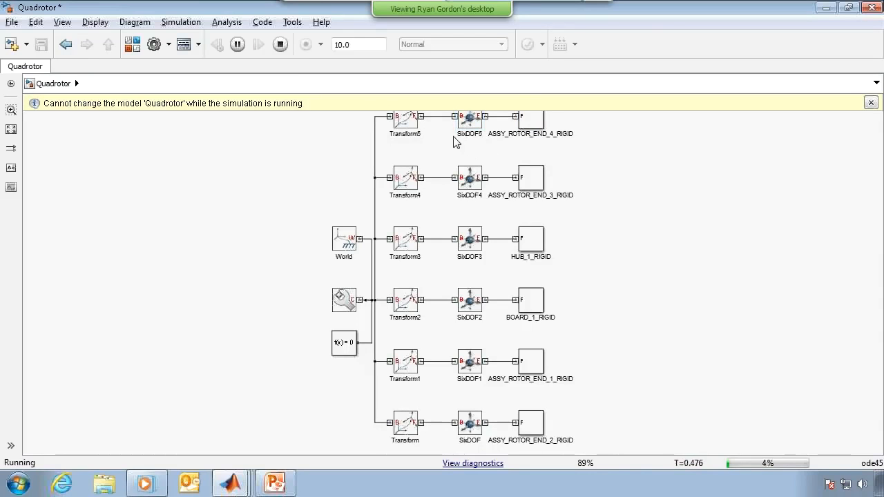
click(280, 44)
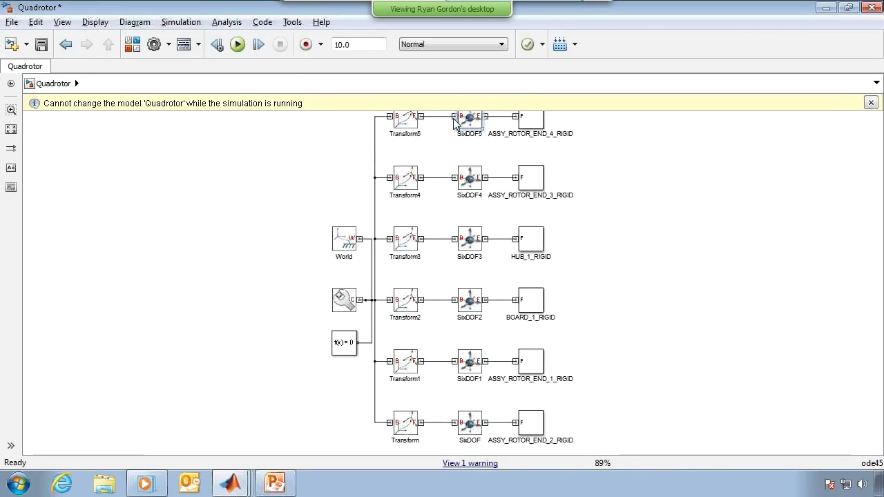
click(423, 164)
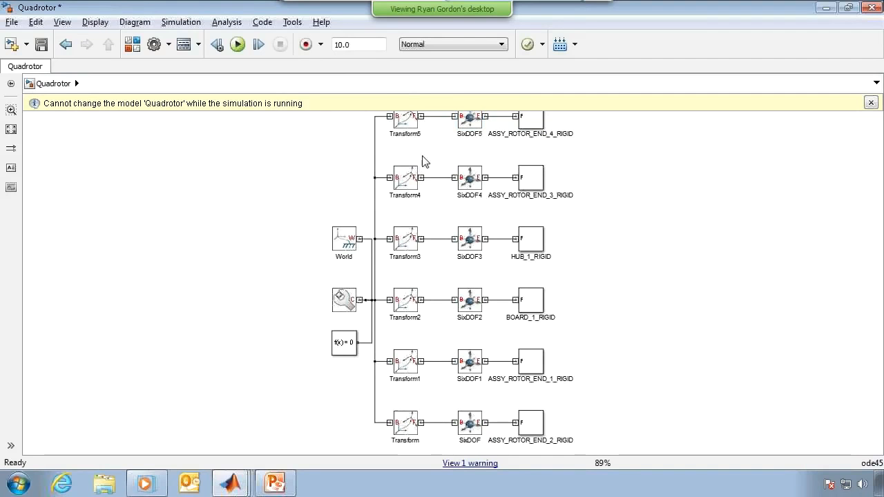
- Dismiss the notification and delete the SixDOF5 joint between Transform5 and ASSY_ROTOR_END_4_RIGID
click(871, 102)
click(470, 119)
key(Delete)
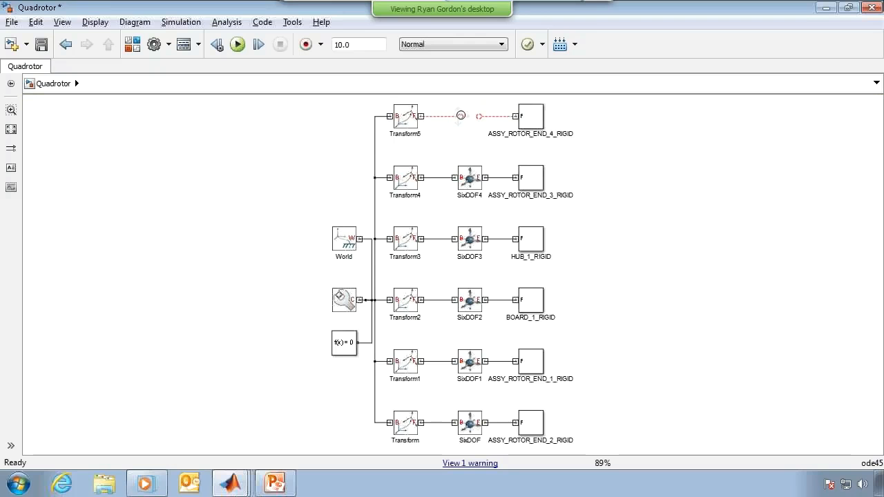
- Run the Quadrotor simulation, set its animation playback speed to 1/8X, and return to the block diagram
click(238, 45)
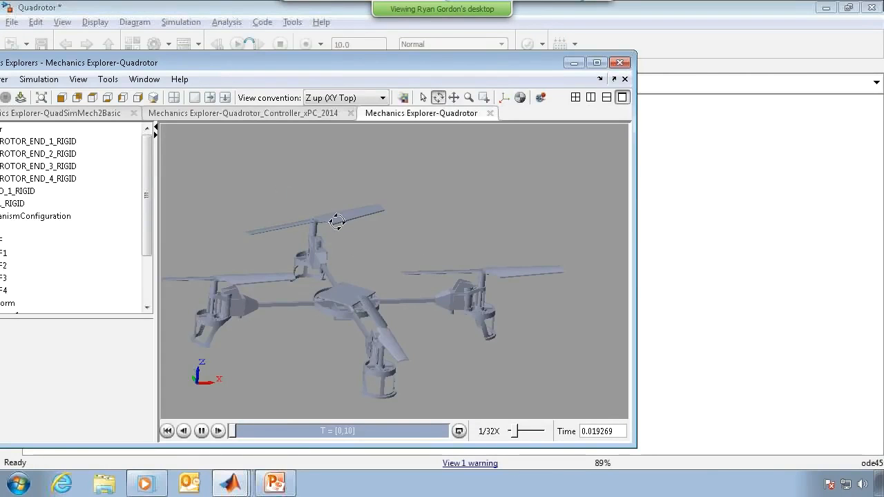
drag(514, 433, 523, 433)
click(528, 432)
click(701, 322)
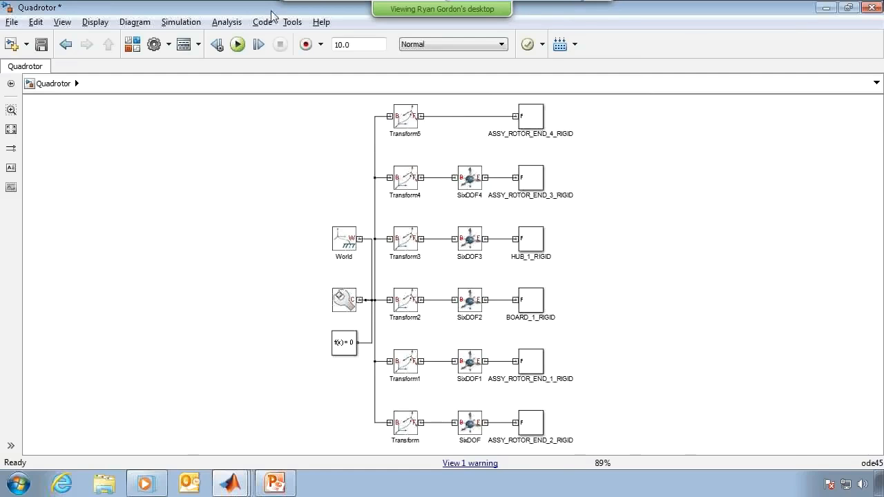
- Rerun the simulation, pause the animation to raise its speed to 1X, watch the playback, and return to the block diagram
click(237, 44)
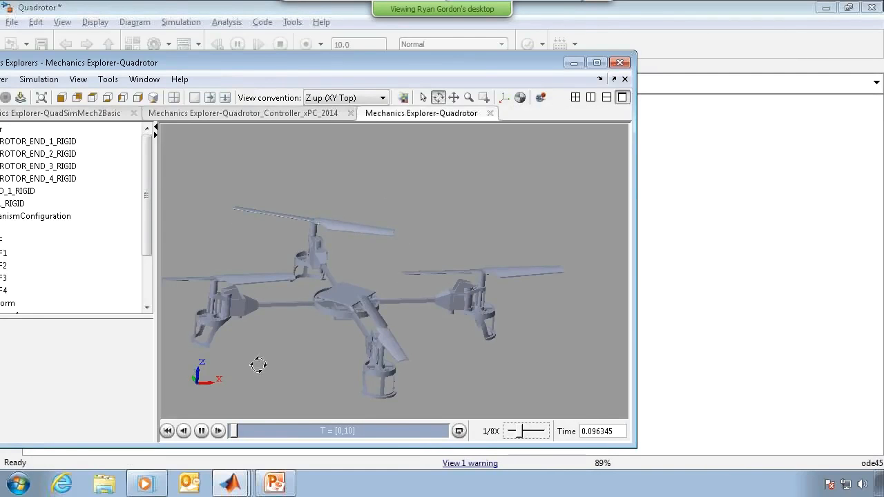
click(202, 431)
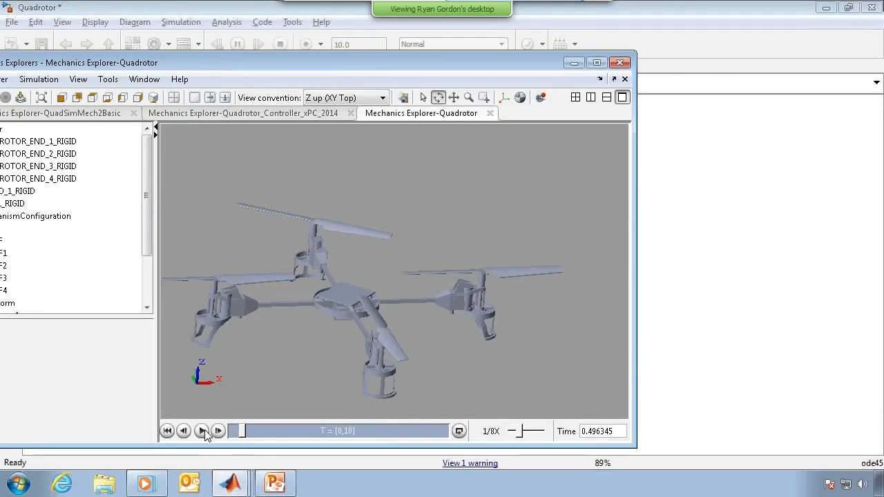
click(525, 432)
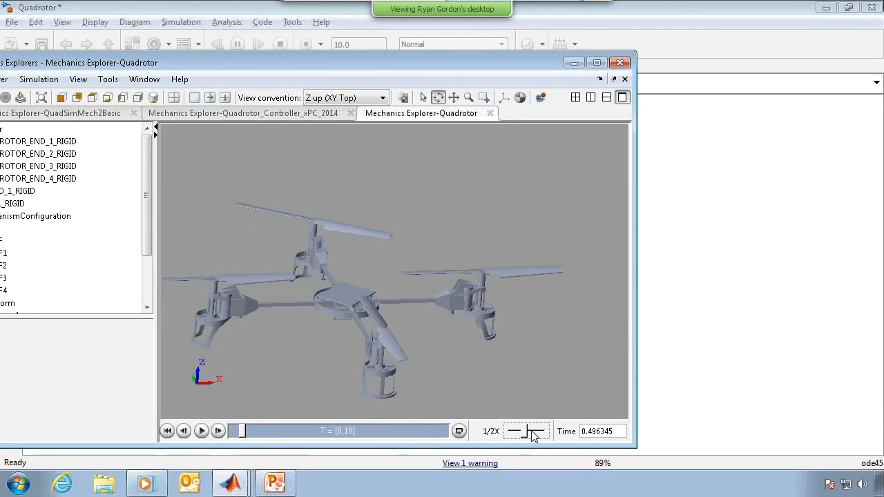
click(202, 431)
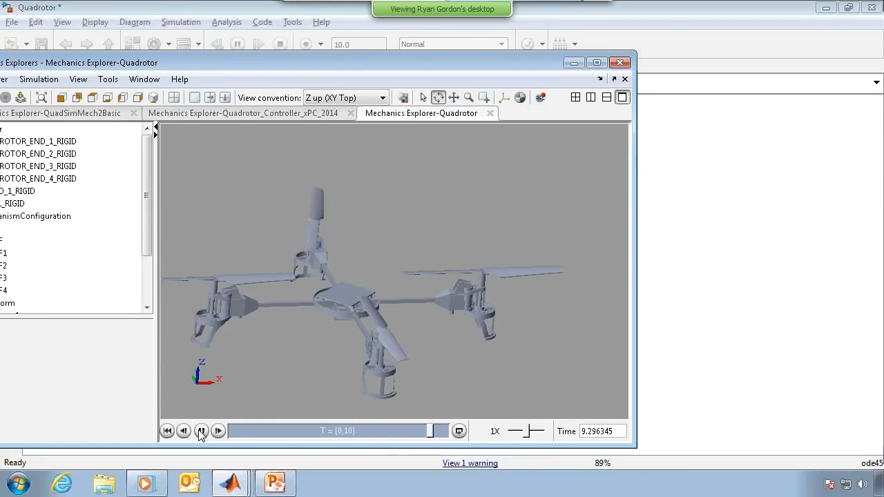
click(679, 243)
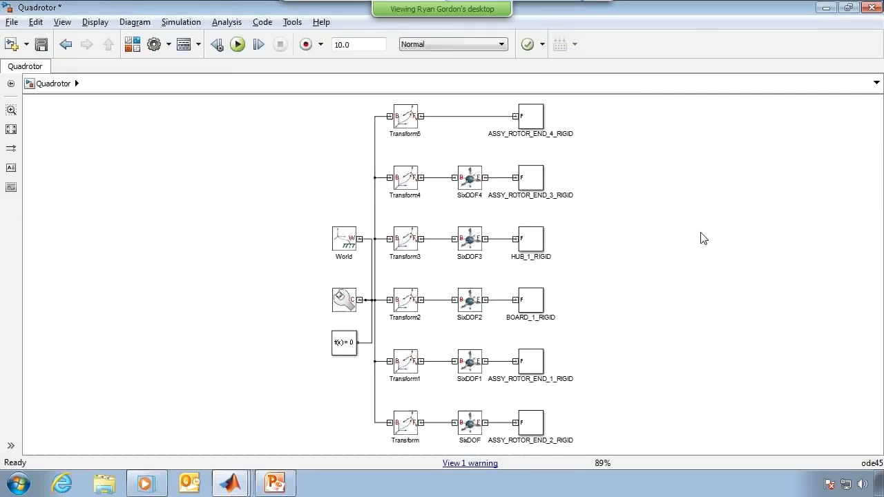
- Delete the five remaining SixDOF joints with their leftover lines and attach the HUB, BOARD and rotor-end blocks directly to their transforms
drag(464, 152, 468, 414)
key(Delete)
drag(468, 161, 594, 442)
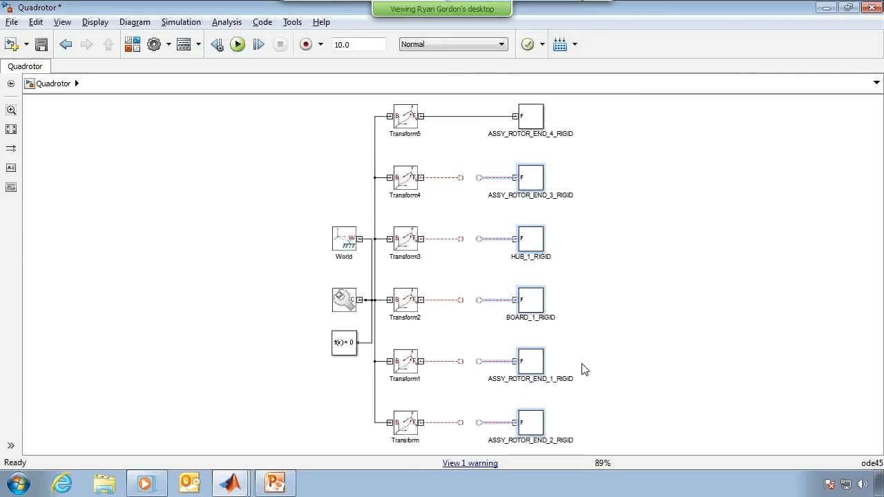
drag(467, 161, 487, 440)
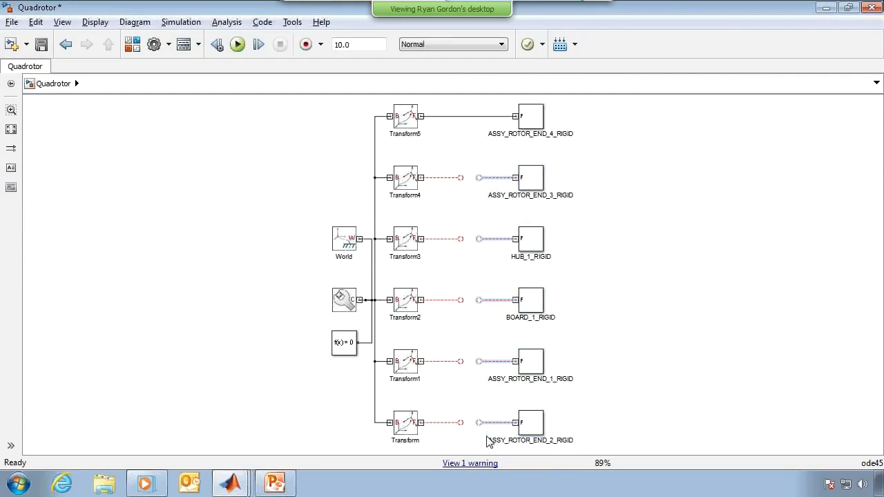
key(Delete)
drag(487, 164, 590, 434)
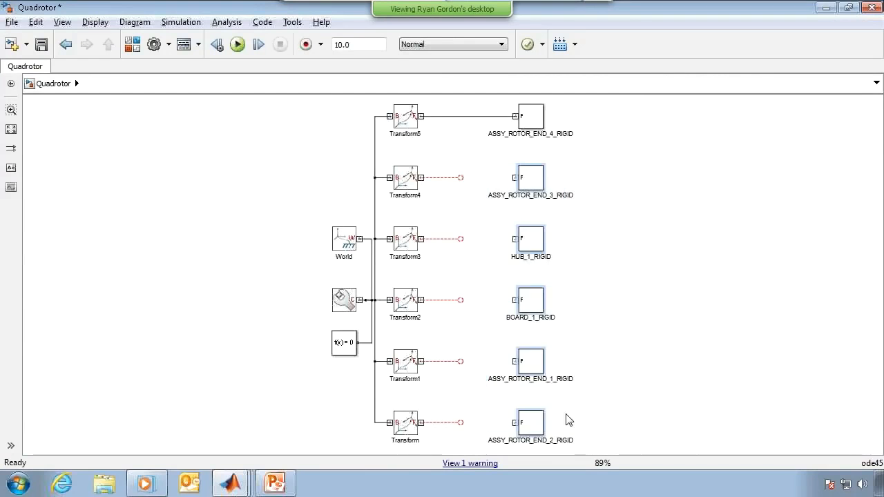
drag(535, 430, 480, 428)
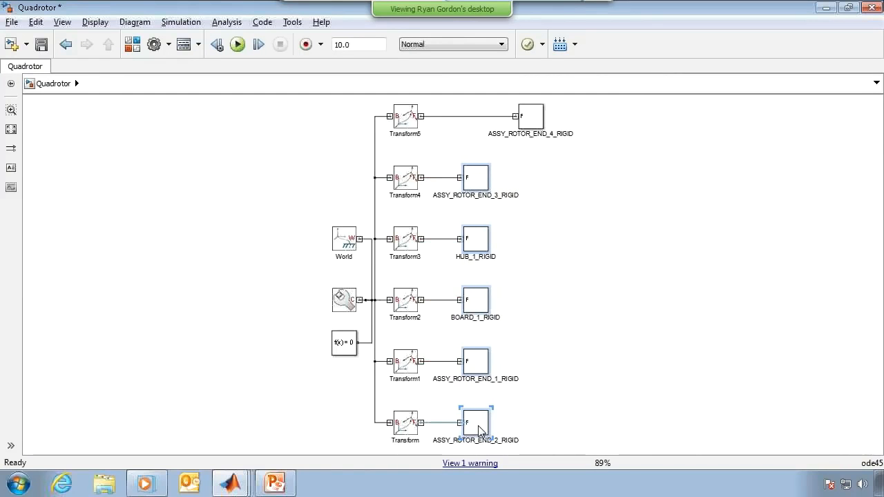
- Move the World, mechanism configuration and solver blocks farther from the transforms, and run the simulation to watch the rigidly attached assembly
drag(274, 194, 373, 379)
drag(345, 306, 284, 303)
click(340, 275)
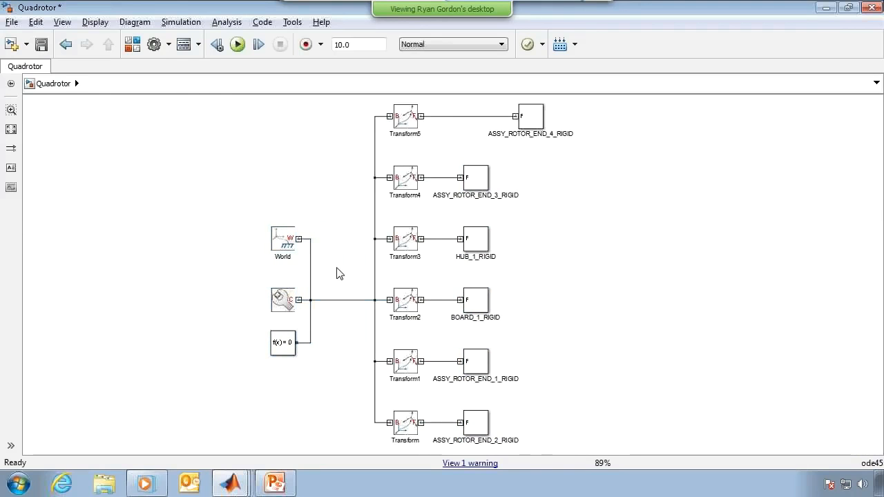
click(237, 44)
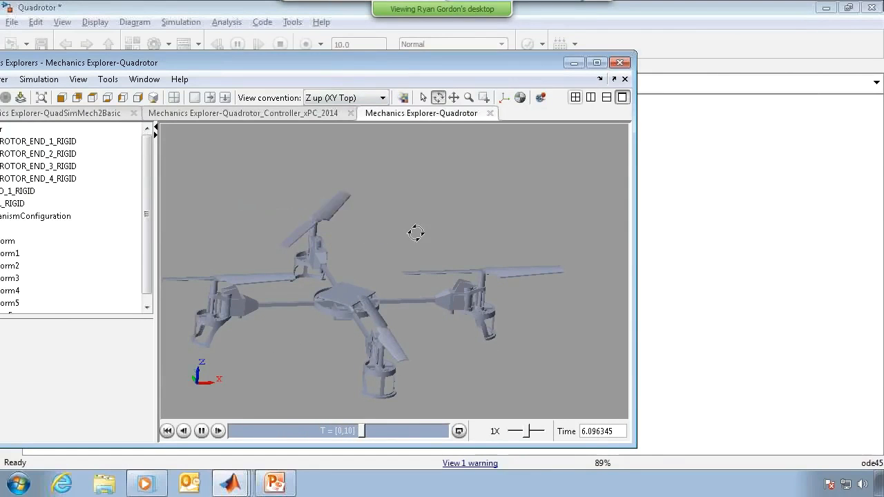
click(687, 238)
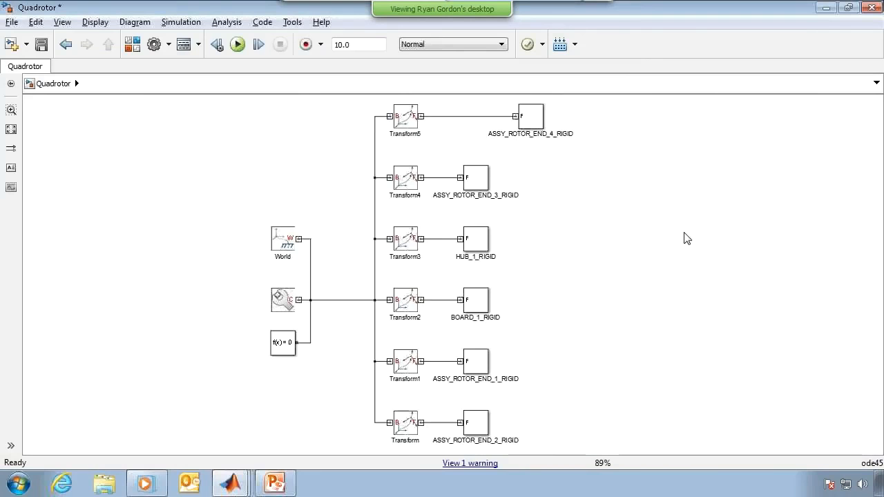
- Replace the line between the World block group and the transforms with a 6-DOF Joint from the SimMechanics Second Generation Joints library
click(356, 300)
key(Delete)
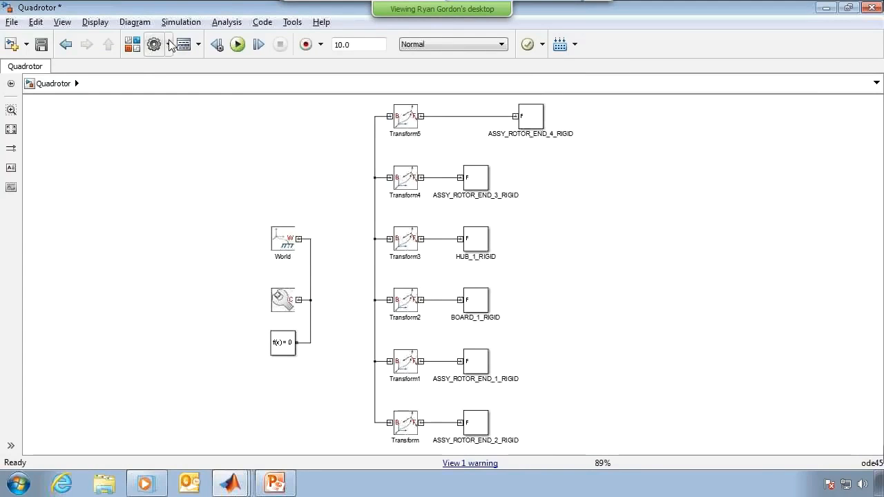
click(132, 44)
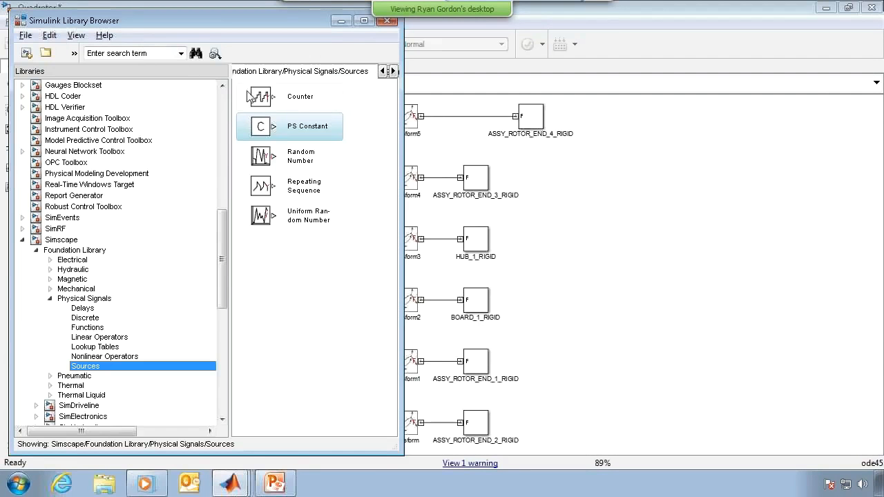
scroll(145, 295, down, 3)
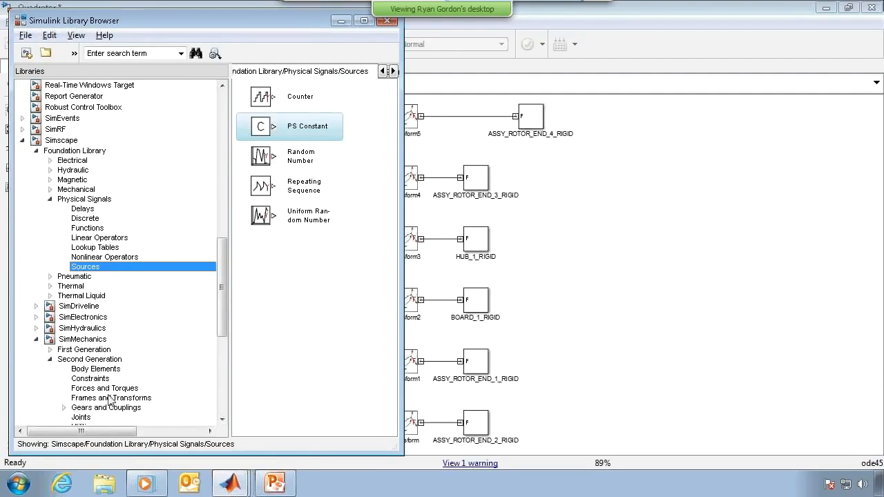
scroll(110, 401, down, 2)
click(82, 351)
click(323, 109)
drag(323, 109, 563, 239)
drag(402, 311, 351, 307)
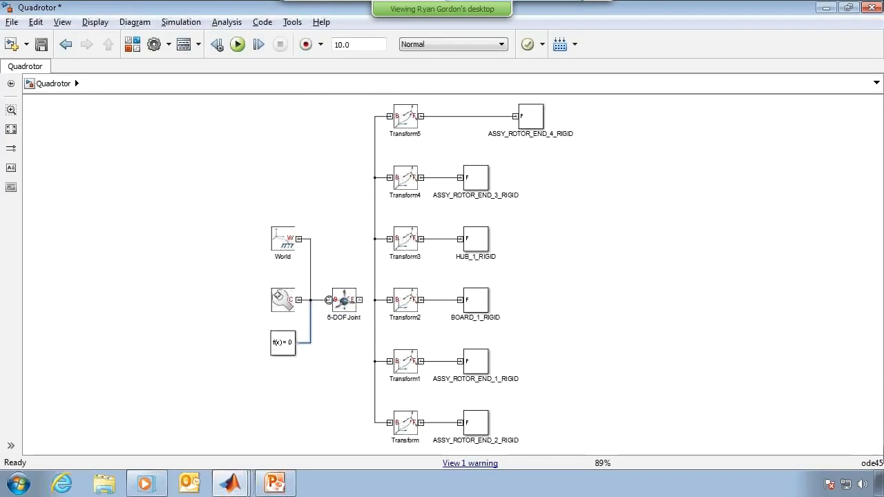
click(341, 351)
- Inspect the 6-DOF Joint's base and follower ports, run the simulation, and bring the Quadrotor Mechanics Explorer to the front
scroll(363, 337, up, 2)
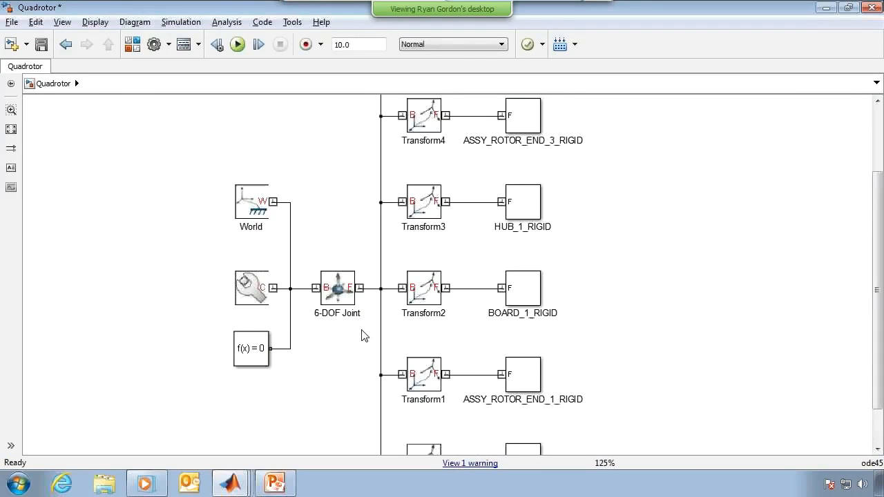
click(356, 292)
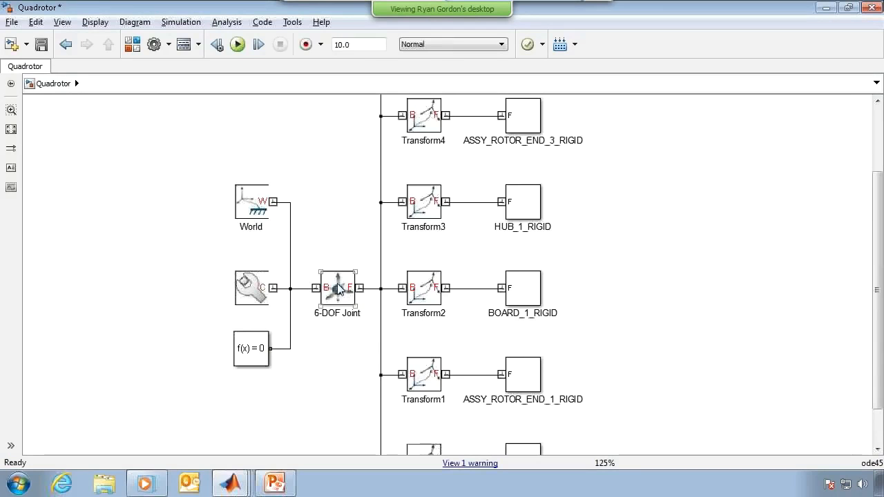
click(325, 270)
click(356, 289)
click(317, 288)
click(238, 45)
key(alt+Tab)
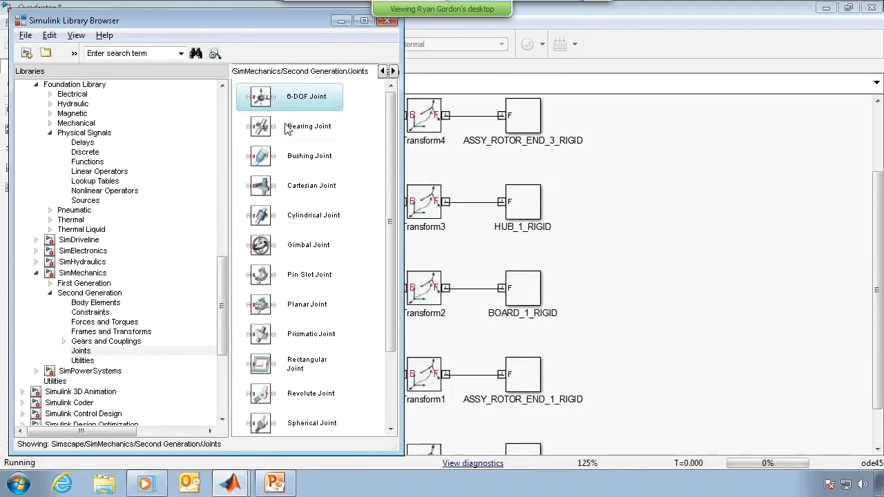
key(alt+Tab)
mouse_move(230, 469)
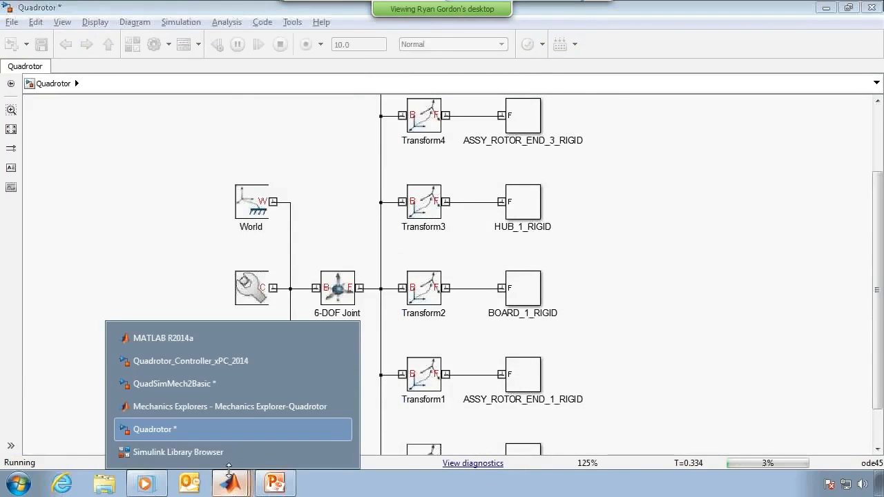
click(201, 409)
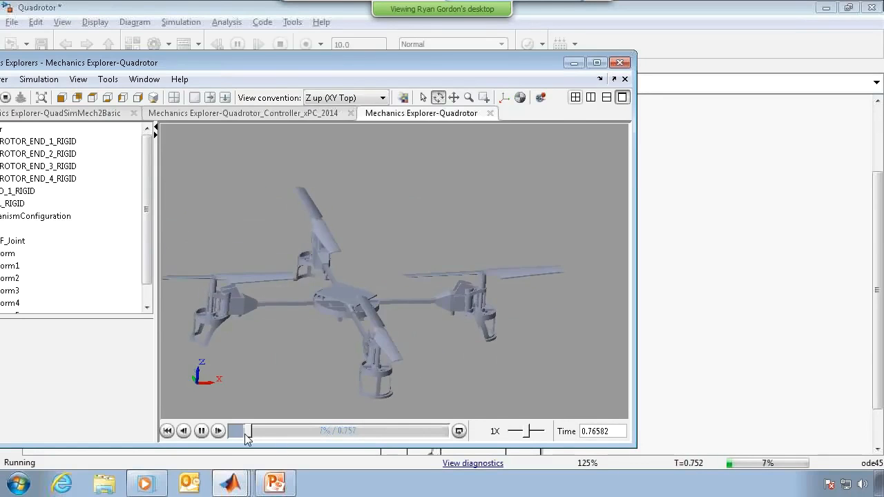
- Replay the Quadrotor animation from the start at 1/32X, pause it, and stop the running simulation from the model
click(711, 374)
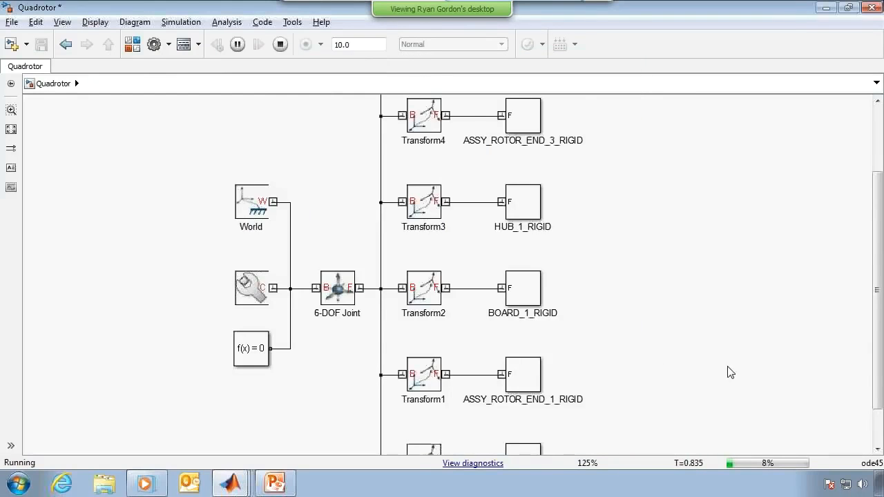
scroll(708, 408, down, 2)
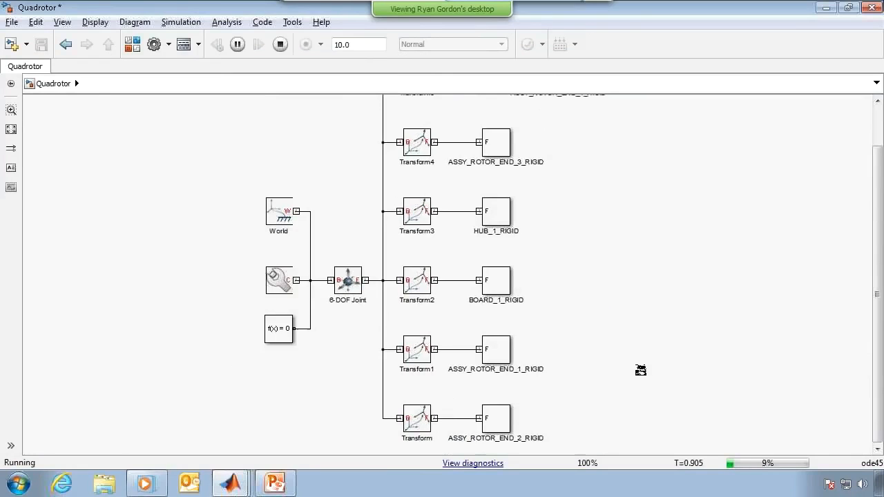
click(230, 483)
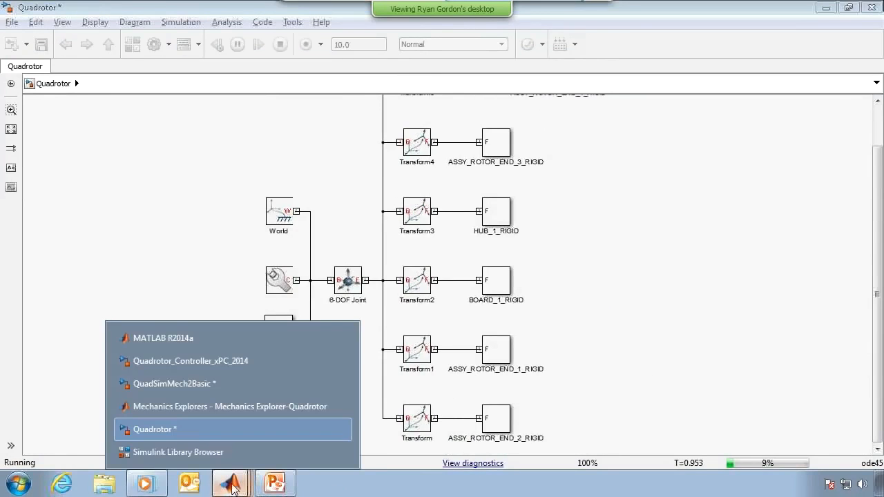
click(215, 415)
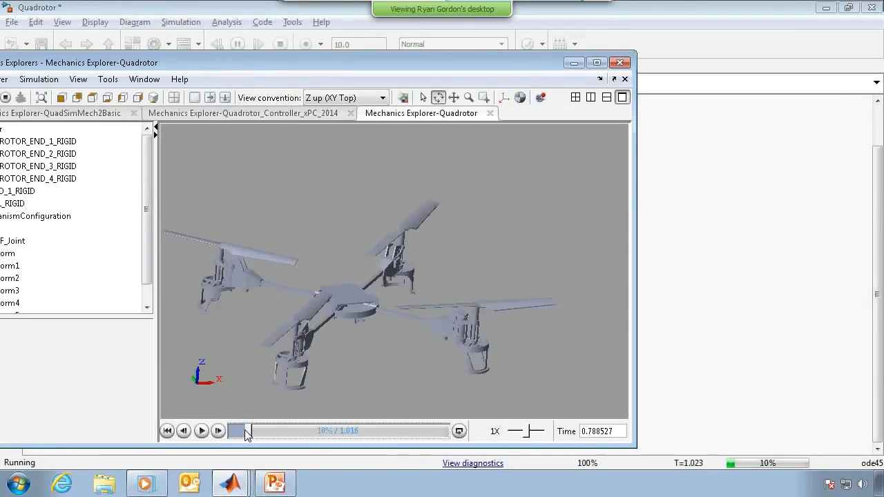
drag(233, 432, 223, 432)
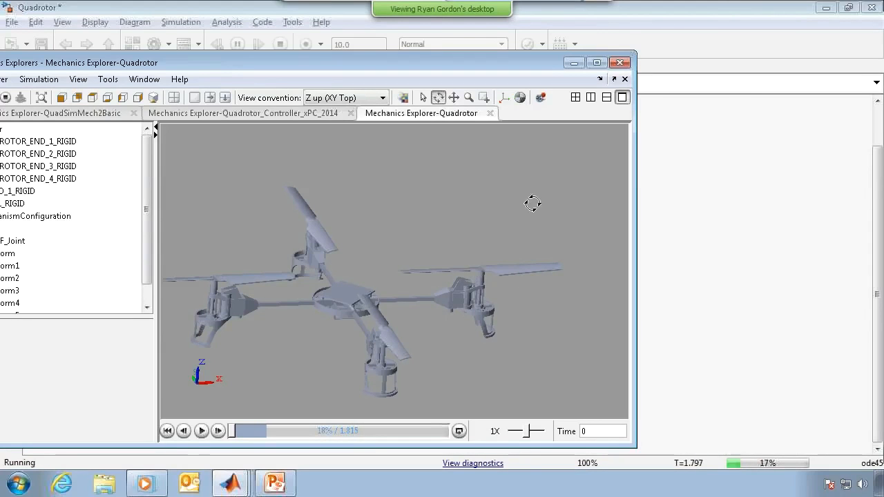
drag(532, 435, 511, 431)
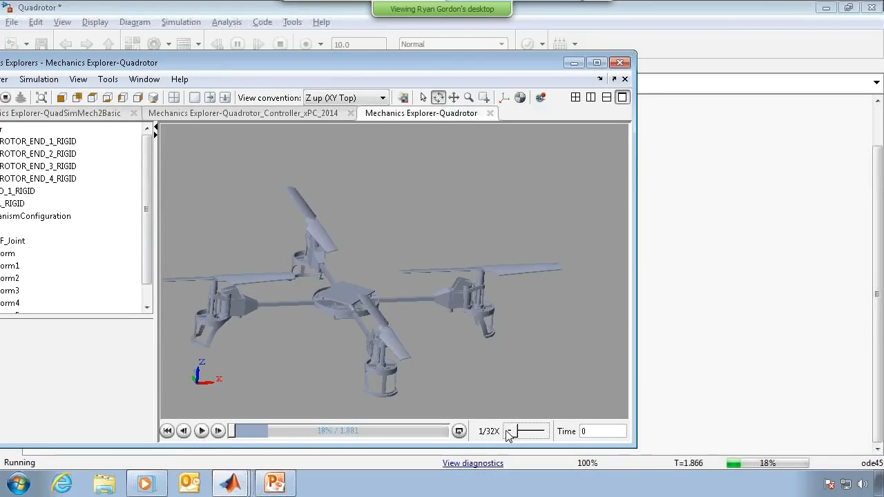
click(201, 431)
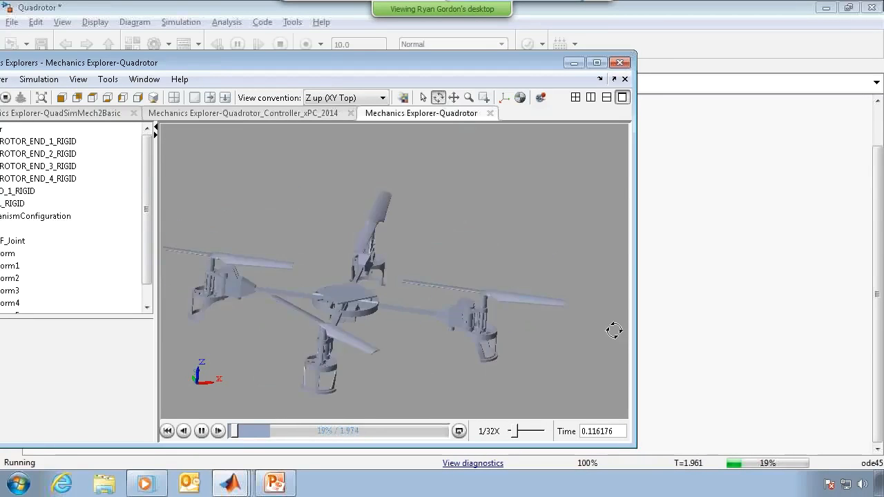
click(201, 432)
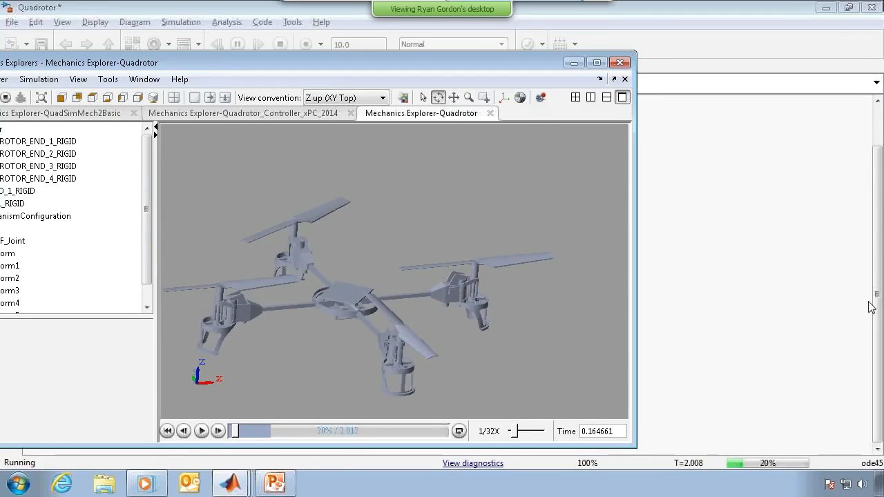
click(818, 307)
click(280, 44)
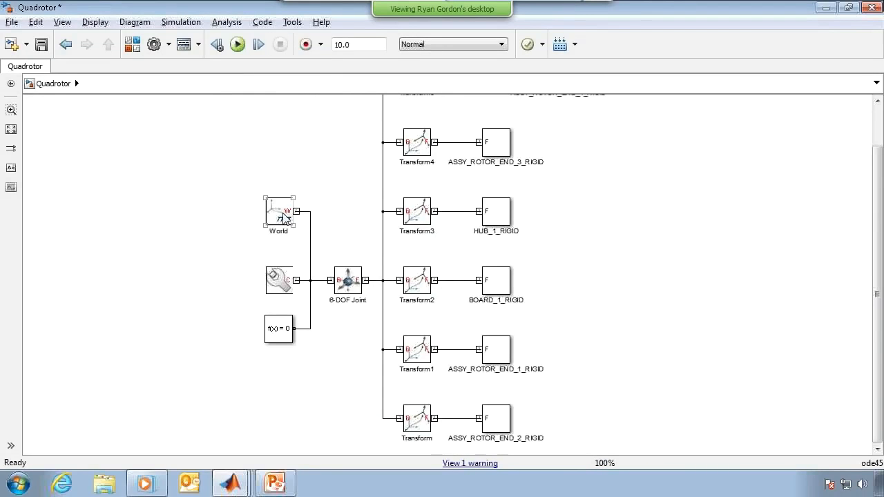
- Move the World, mechanism configuration and solver blocks farther from the 6-DOF Joint and delete the line connecting them to it
drag(237, 186, 309, 350)
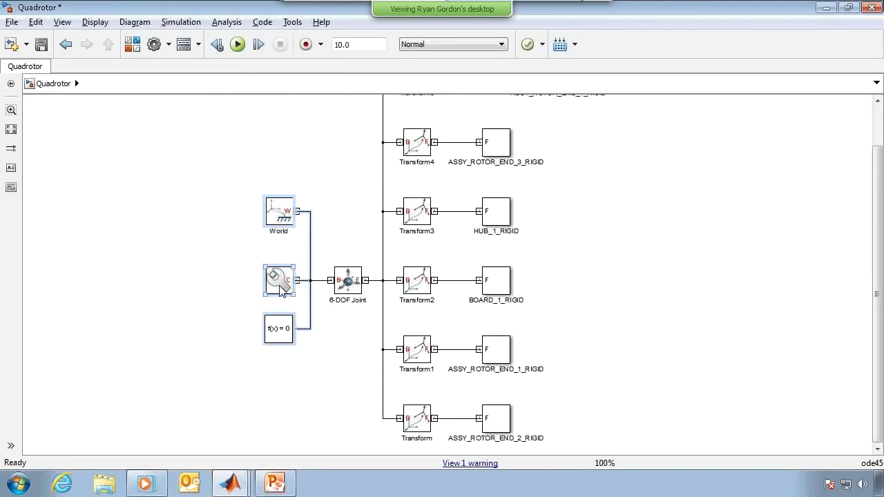
drag(279, 280, 238, 282)
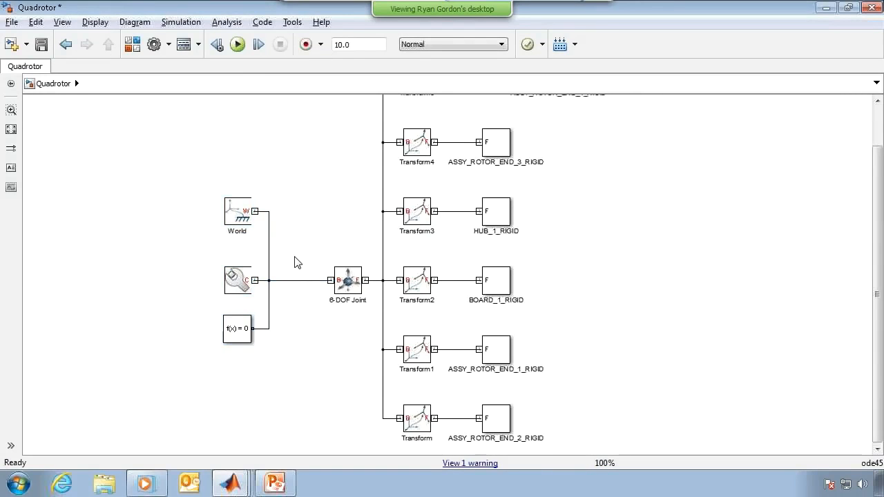
click(311, 279)
key(Delete)
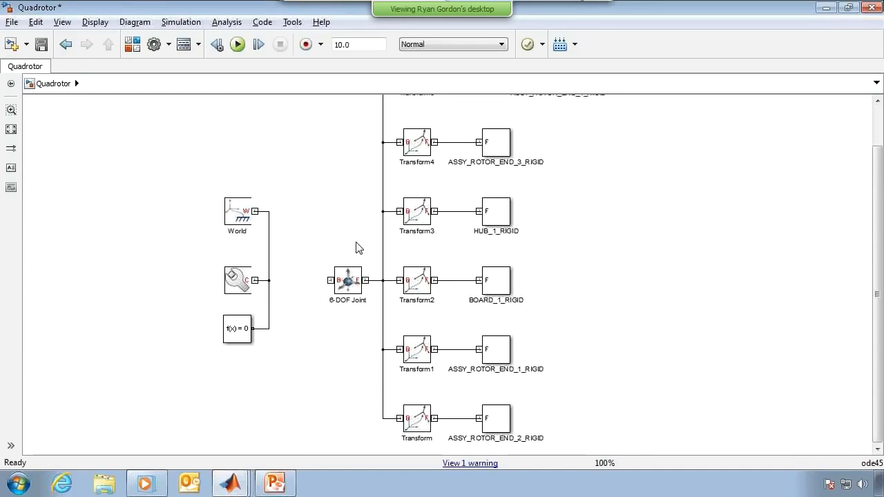
- Duplicate the ASSY_ROTOR_END_3_RIGID transform and connect the copy between the World block group and the 6-DOF Joint, shifting the World group to make room
click(404, 153)
drag(417, 151, 292, 286)
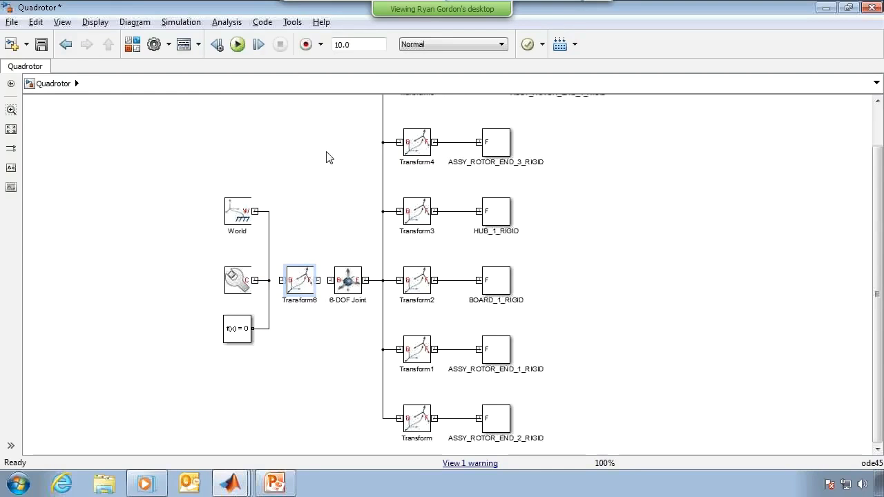
drag(192, 185, 273, 349)
drag(239, 285, 219, 284)
drag(295, 284, 323, 280)
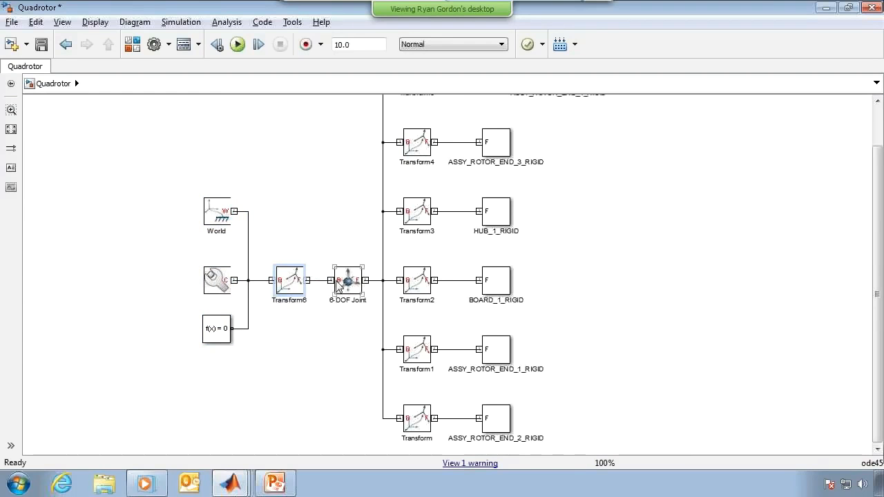
- Set the new rigid transform's translation method to None and its rotation method to Standard Axis about +X
double_click(283, 283)
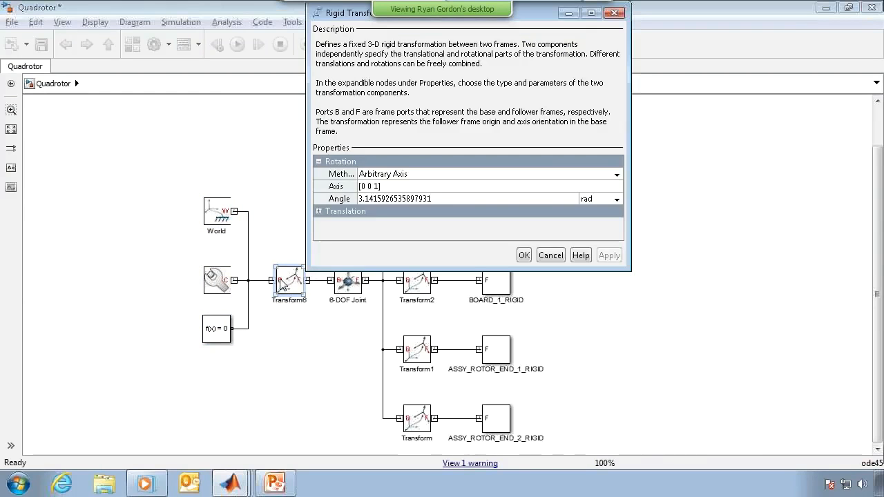
click(365, 176)
click(318, 210)
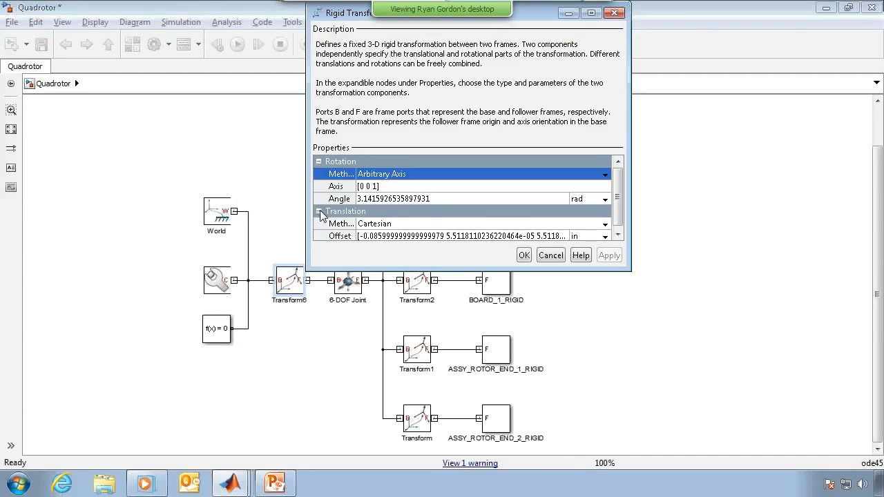
click(371, 223)
click(371, 235)
click(373, 174)
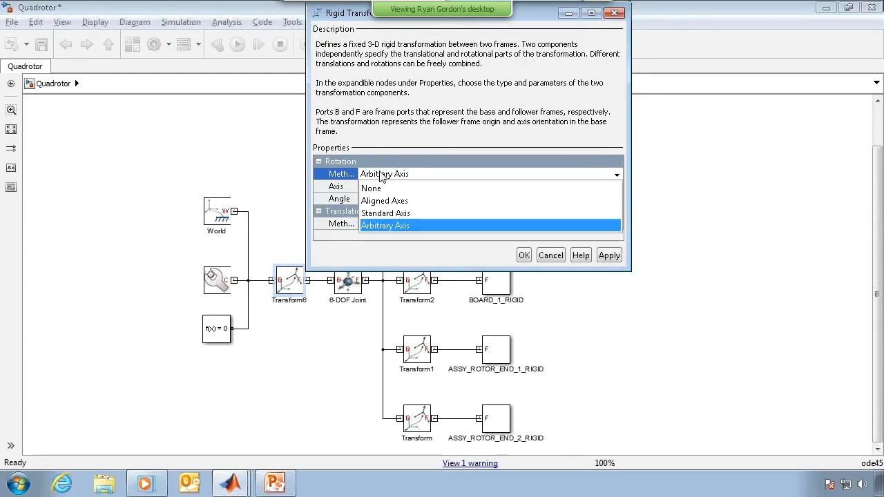
click(380, 211)
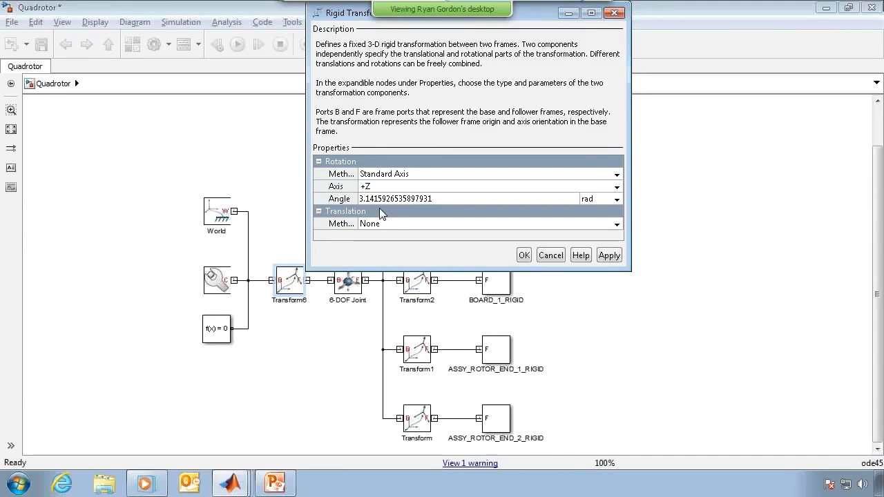
click(381, 186)
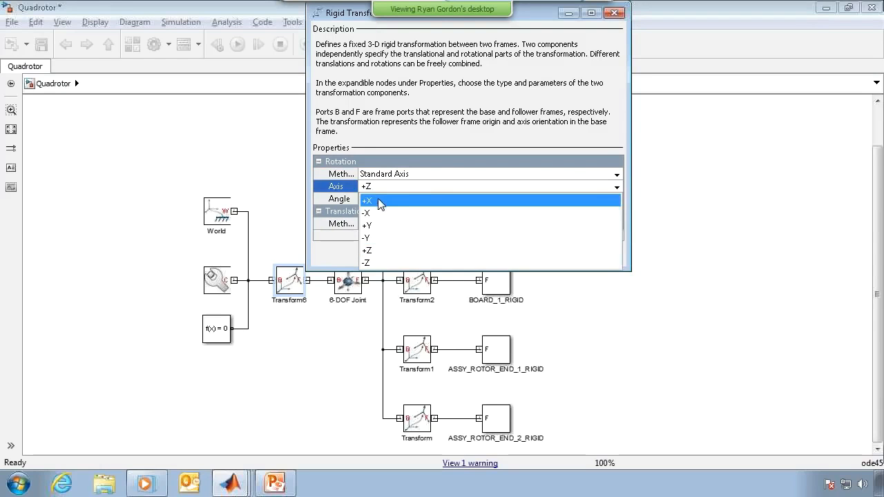
click(379, 199)
- Check the axes in the Quadrotor Mechanics Explorer and set the new transform's rotation angle to 3.1415926535897931/2 rad
click(235, 482)
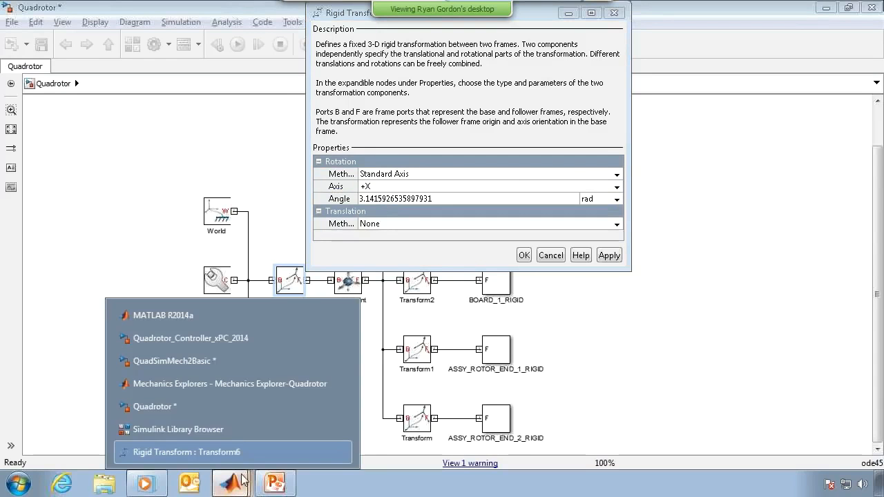
click(213, 387)
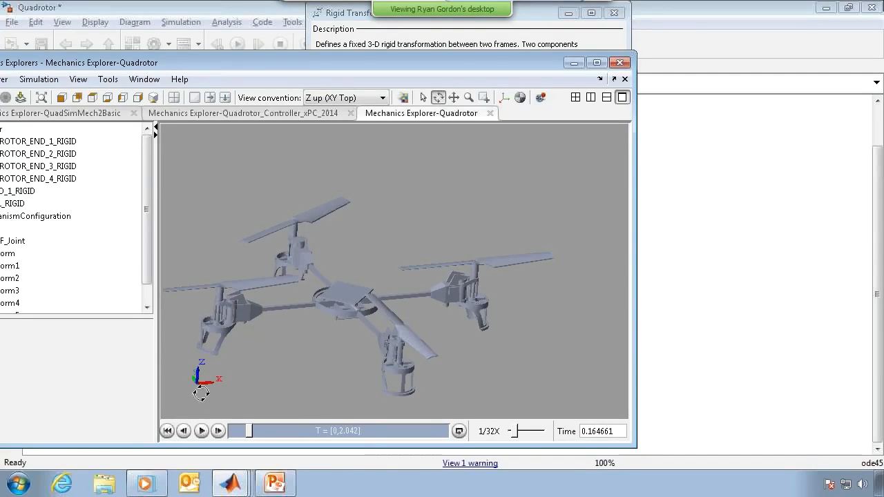
click(324, 46)
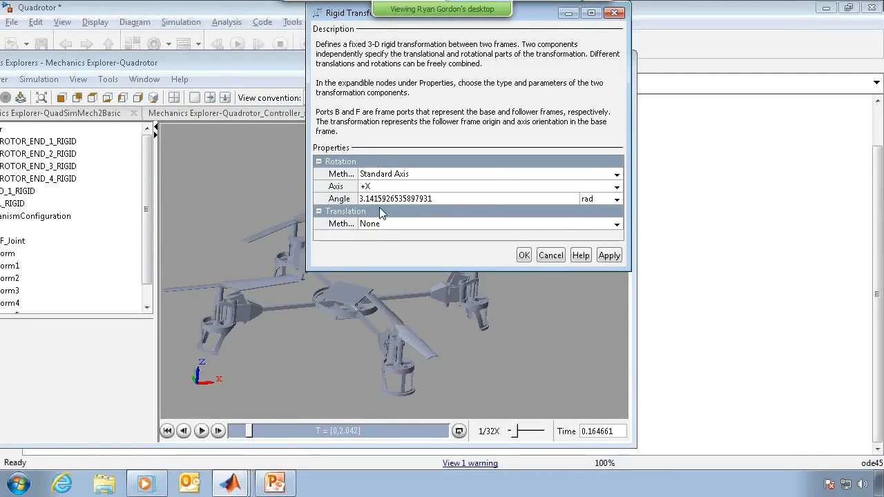
click(460, 200)
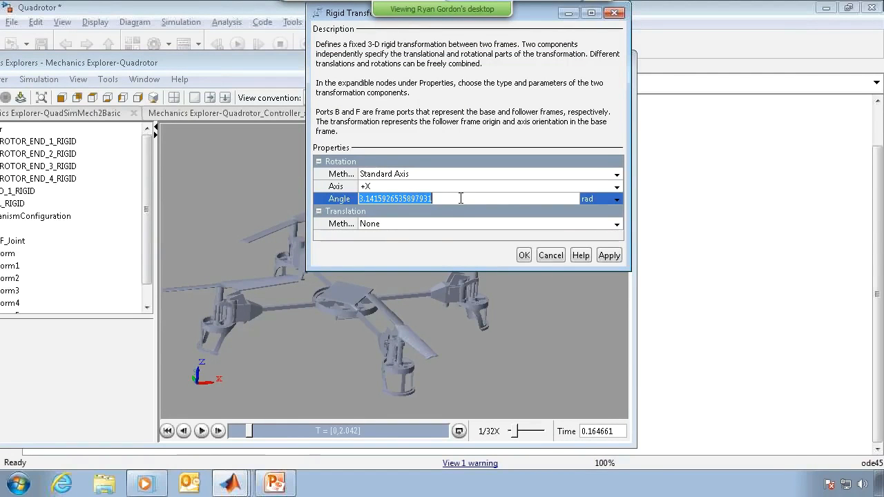
click(458, 200)
text(/2)
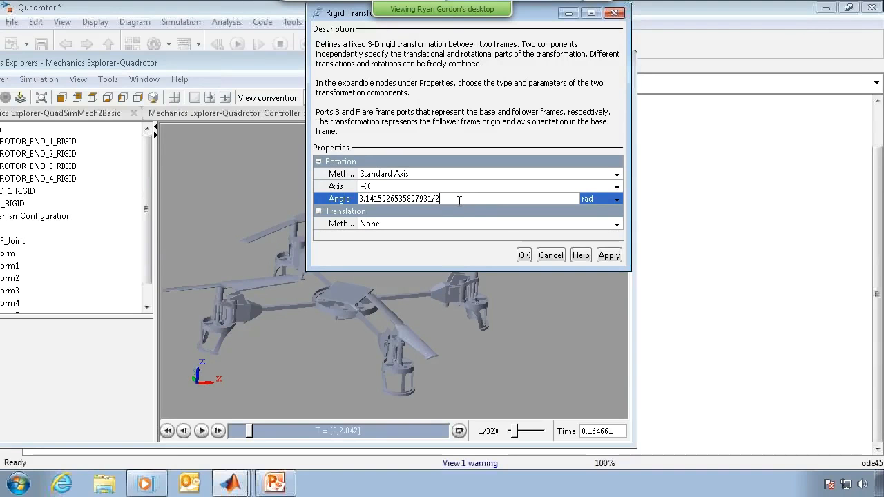
click(608, 256)
click(539, 256)
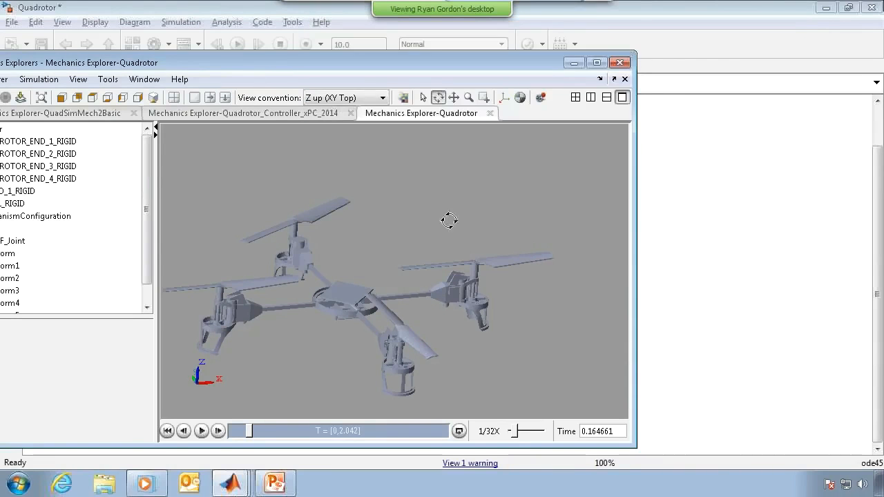
- Run the simulation and show the quadrotor in front view with the Z down (YZ Front) view convention
click(238, 44)
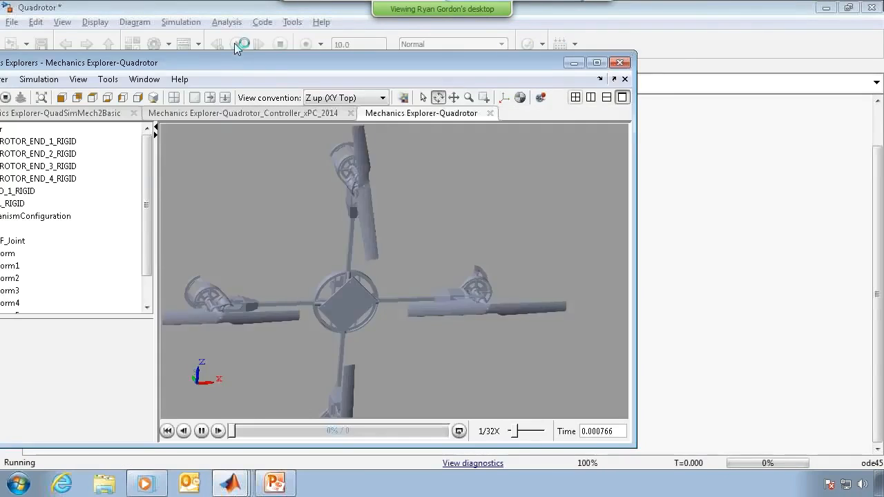
click(334, 98)
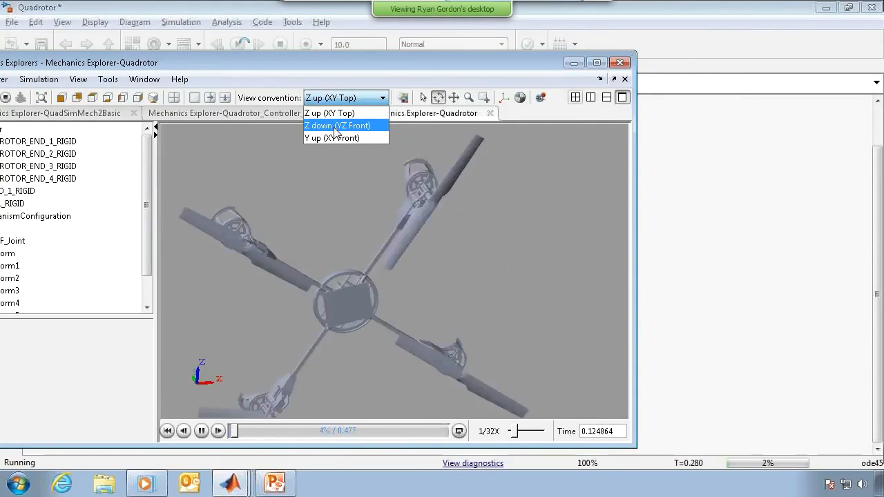
click(336, 125)
click(60, 98)
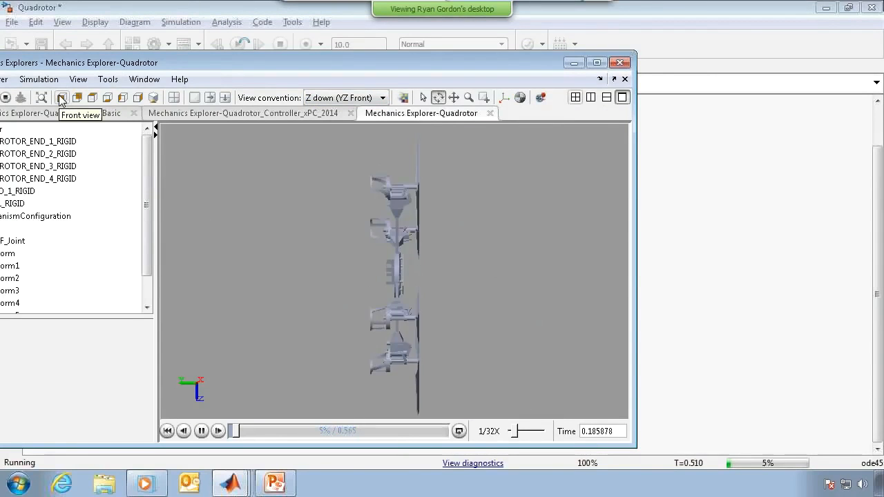
- Return to the Quadrotor model and stop the running simulation so the transform can be edited
click(716, 191)
double_click(280, 271)
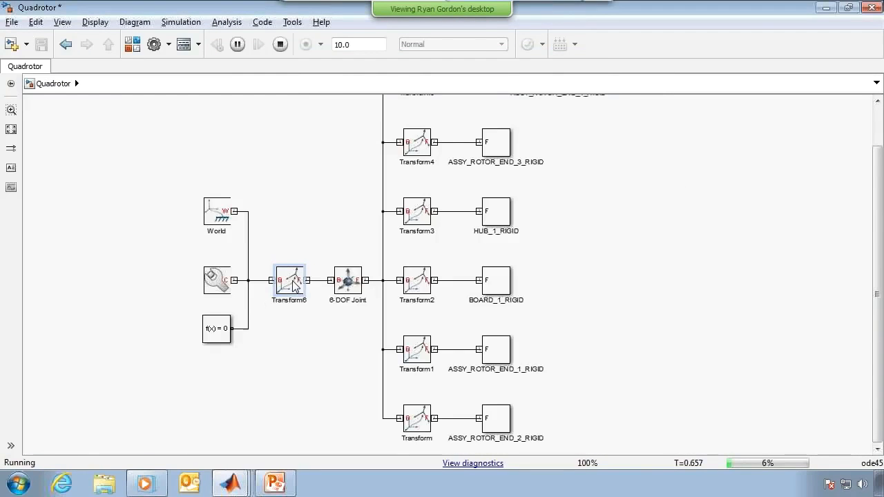
click(474, 208)
click(294, 200)
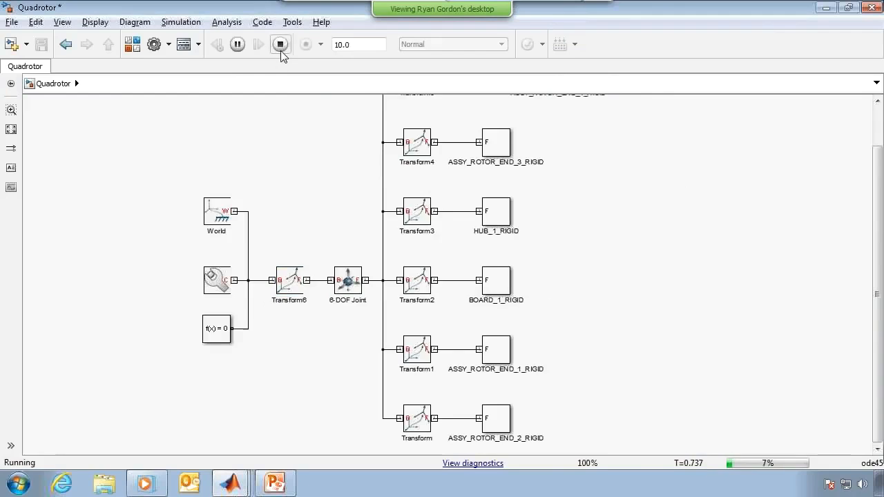
click(281, 45)
- Set the rotation angle of the transform before the 6-DOF Joint to 180 deg
double_click(288, 279)
click(490, 211)
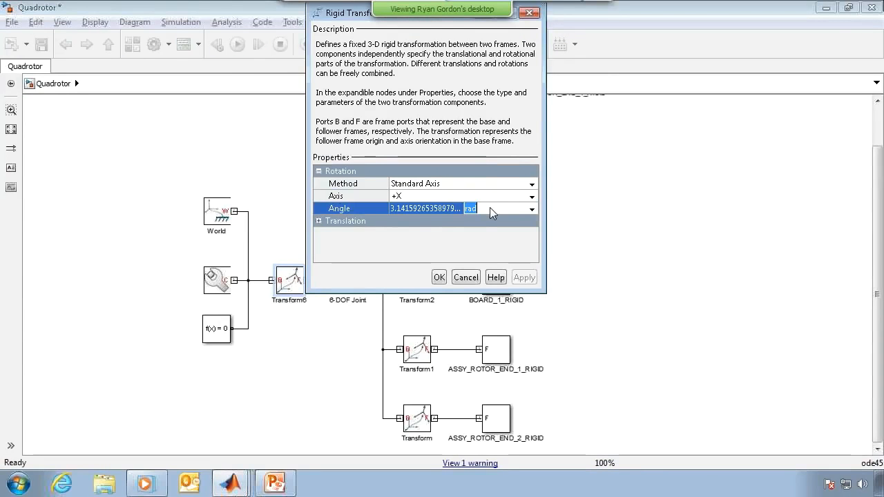
click(528, 209)
click(491, 237)
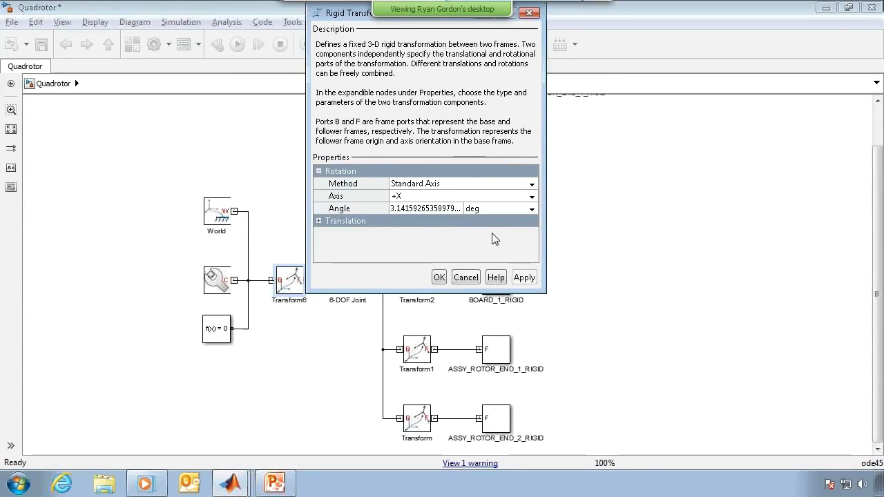
click(434, 208)
text(180)
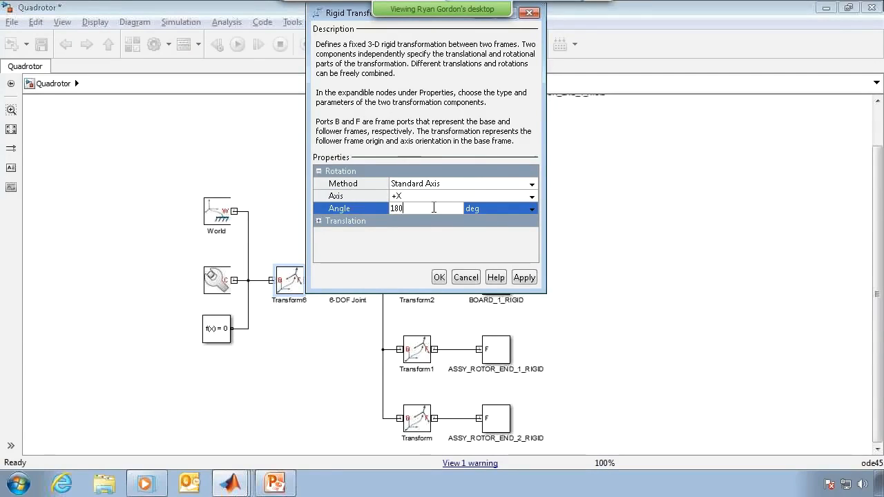
key(Return)
click(447, 275)
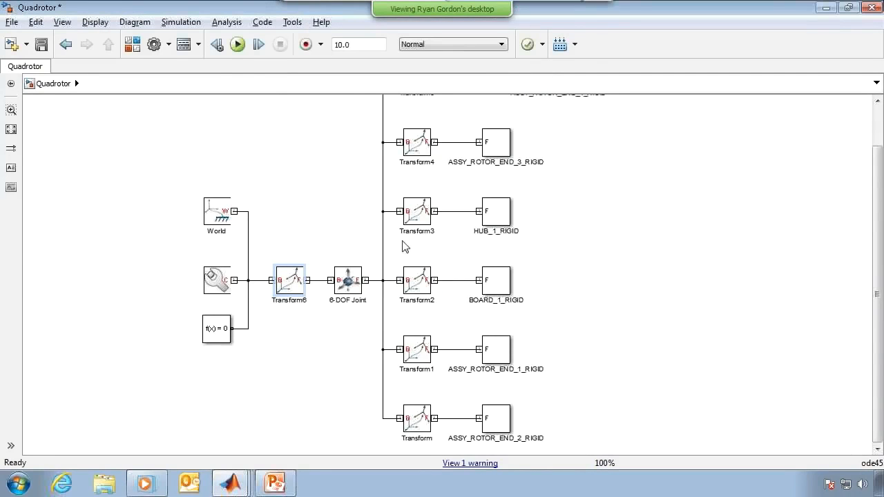
- Bring up the Mechanics Explorers window and compare the Quadrotor view with the Quadrotor_Controller_xPC_2014 view
click(235, 51)
click(241, 486)
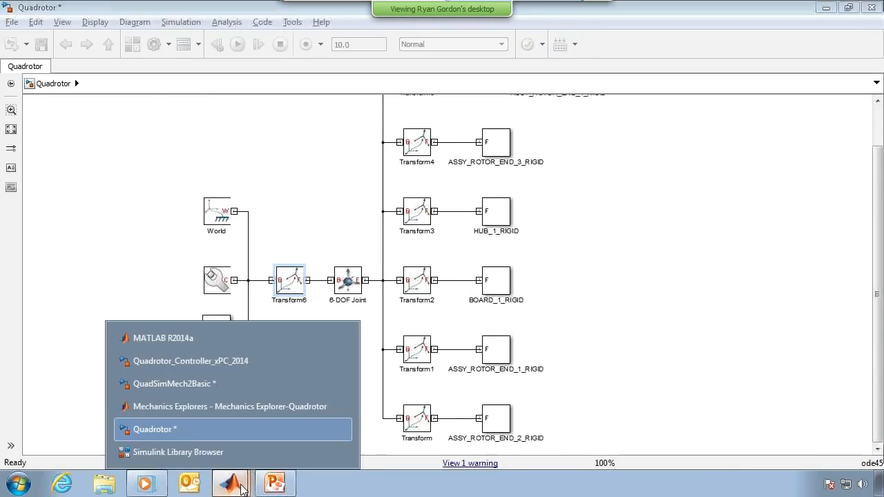
click(181, 400)
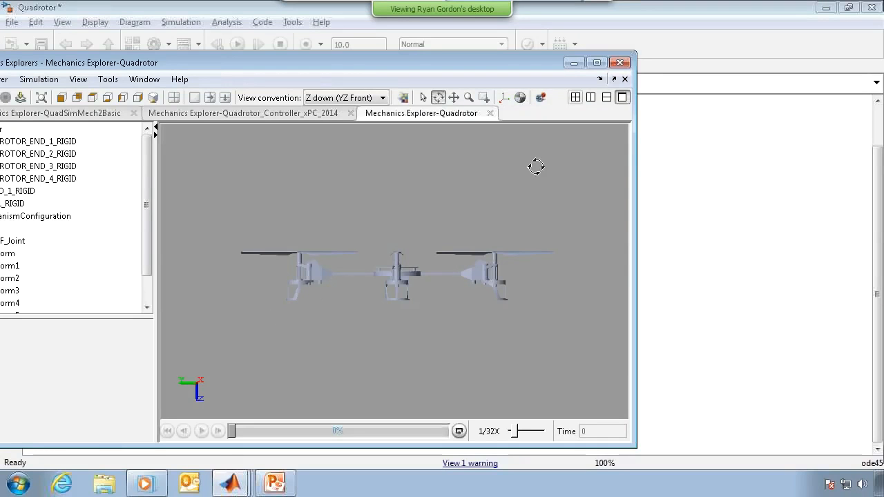
click(297, 114)
drag(352, 67, 390, 67)
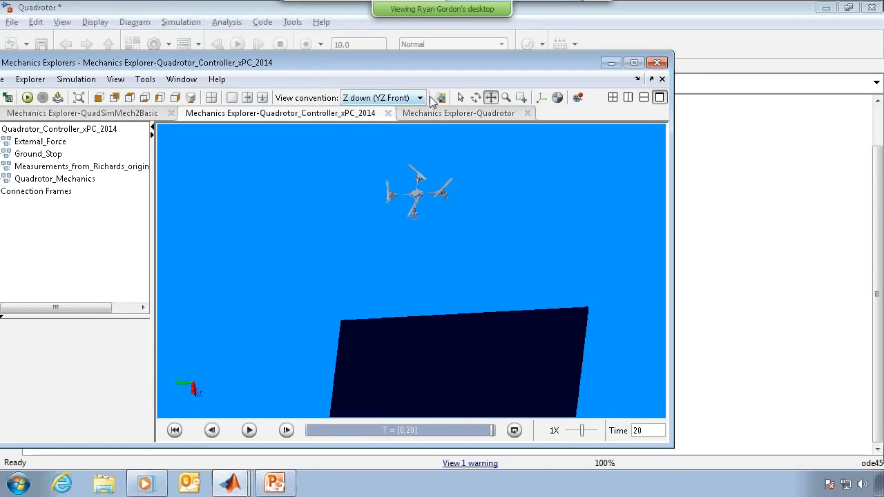
click(426, 115)
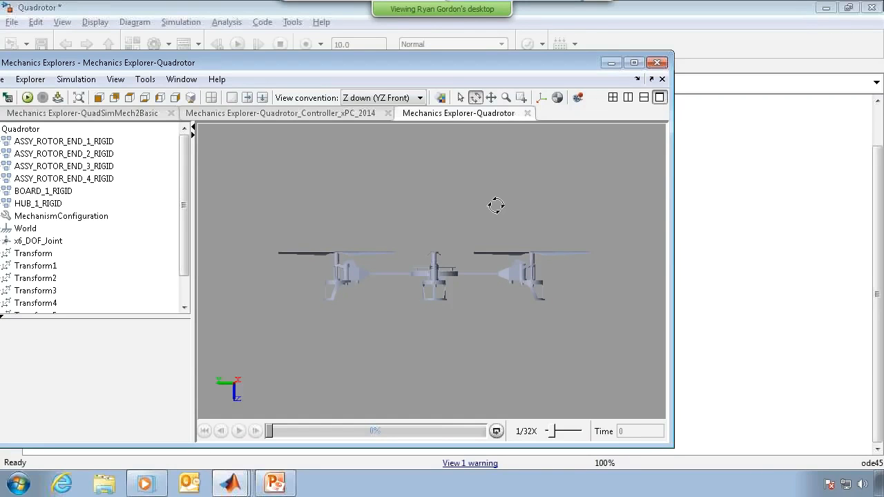
- Reapply the Z down (YZ Front) view convention, show the quadrotor's front view, and examine the model from an angle
click(372, 97)
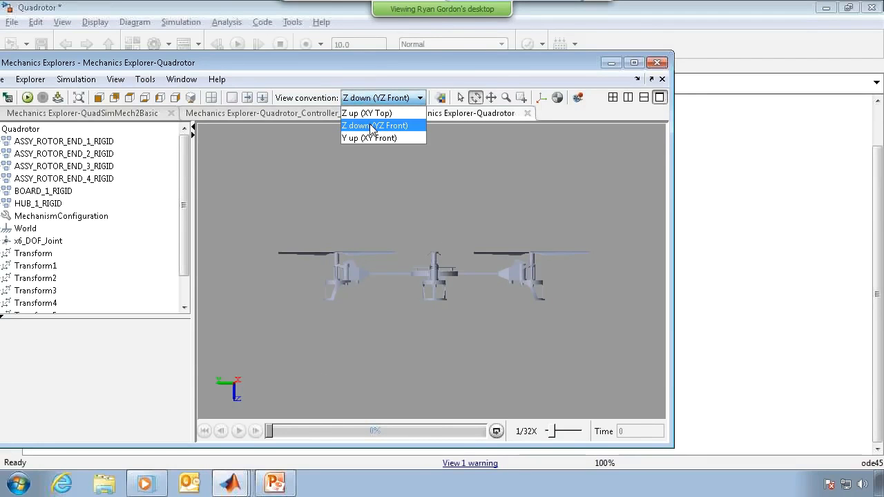
click(371, 126)
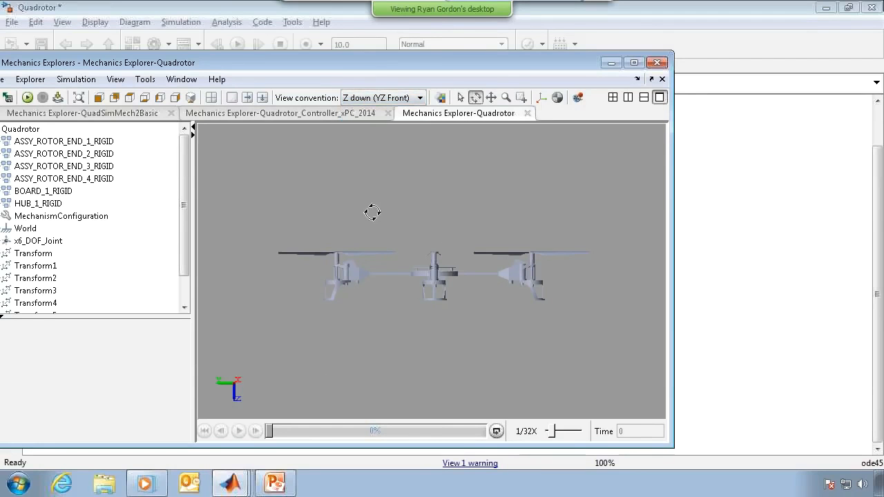
click(99, 99)
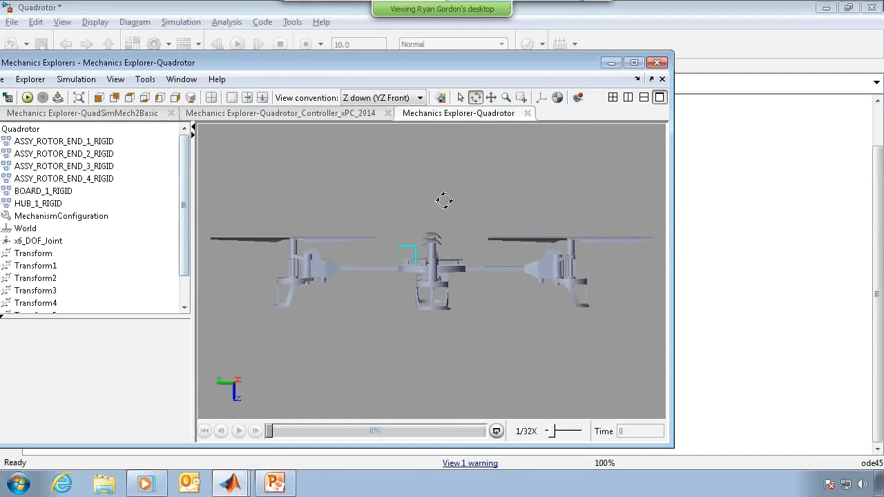
drag(444, 200, 441, 223)
- Run the Quadrotor simulation, pause its animation, and minimize the Mechanics Explorers window
click(239, 44)
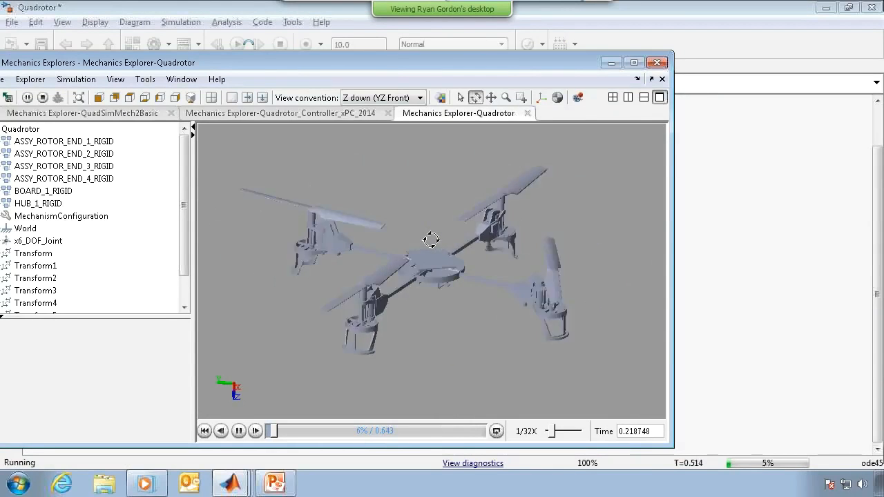
click(238, 431)
click(611, 63)
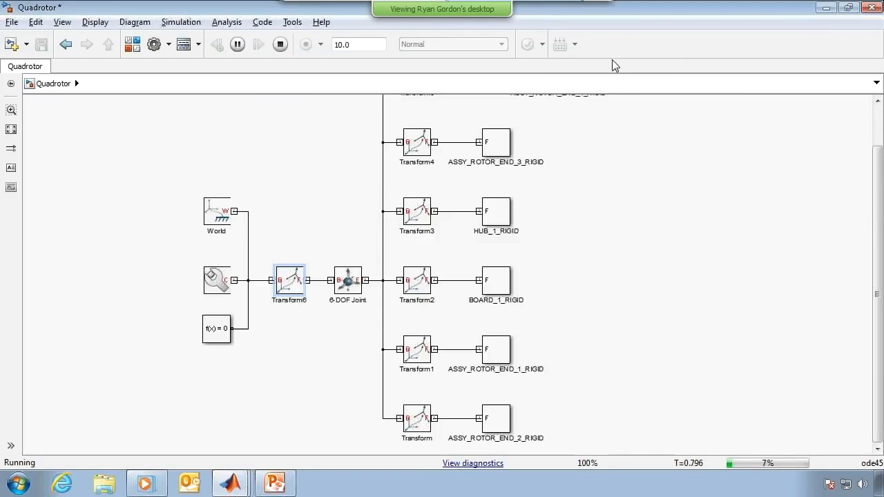
- Inspect the uniform gravity setting in the Mechanism Configuration block, close it without changes, and switch to the PowerPoint presentation
click(215, 284)
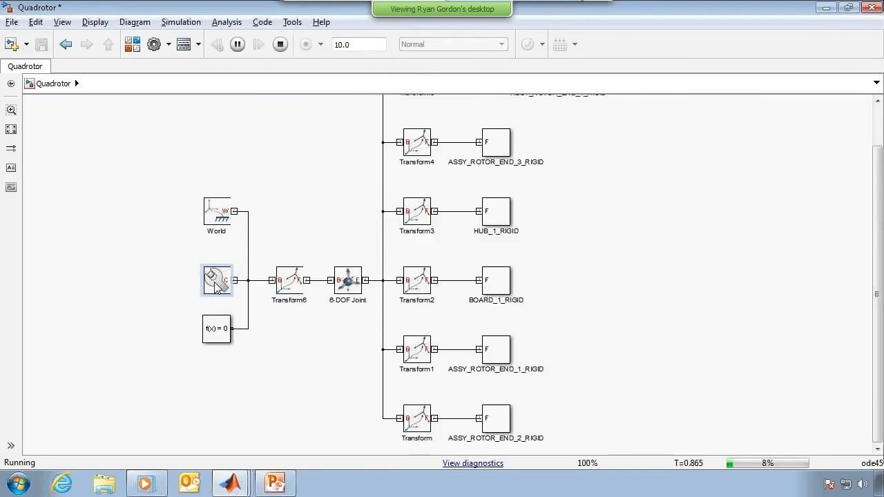
double_click(216, 289)
click(349, 194)
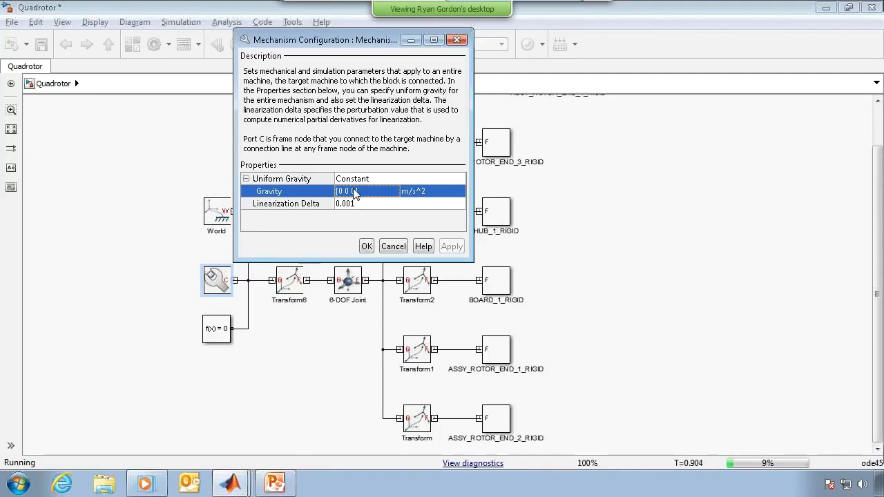
click(391, 246)
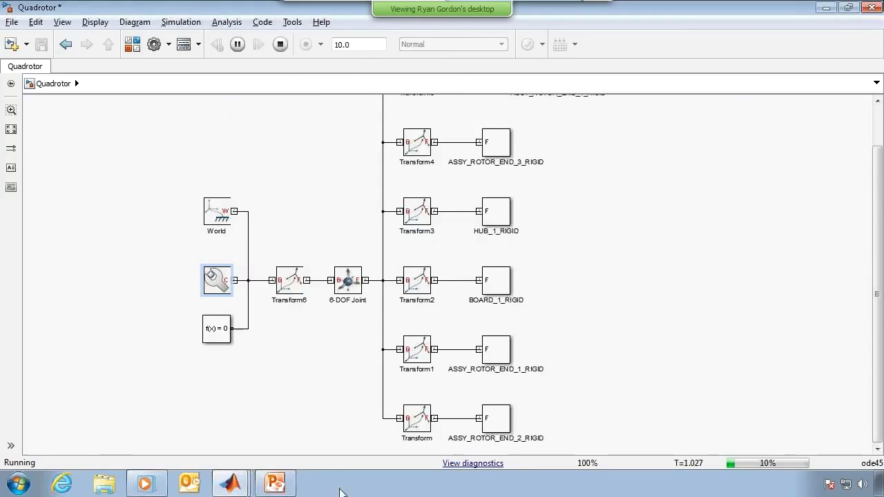
click(276, 484)
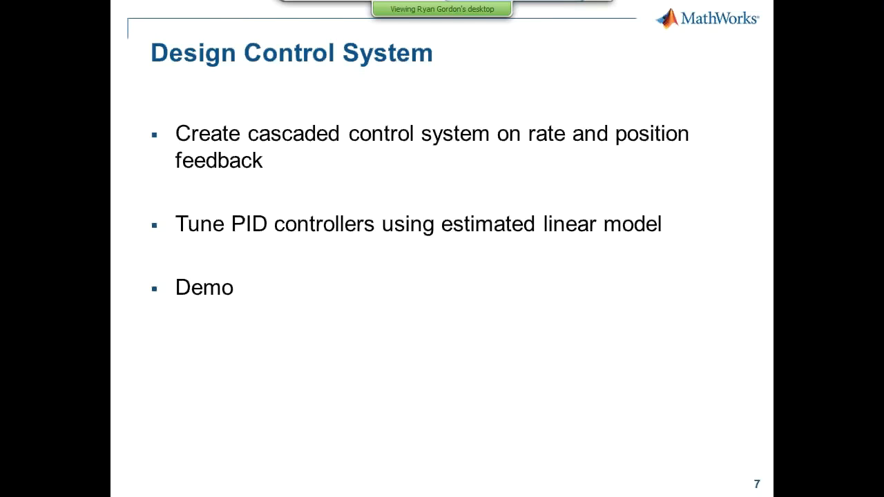
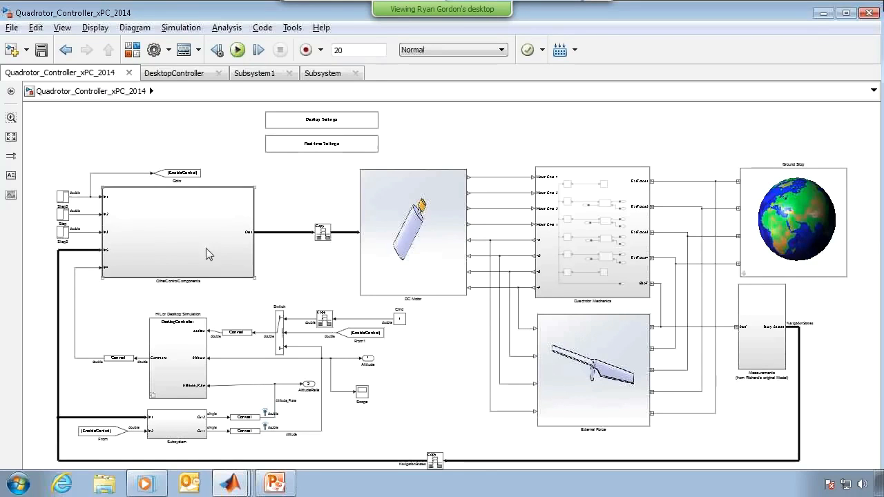
- Examine the Ground Stop, External Force and Measurements blocks and their connections to Quadrotor Mechanics in the top-level model
scroll(781, 241, up, 2)
scroll(782, 239, up, 2)
scroll(781, 235, down, 2)
click(764, 233)
scroll(764, 233, up, 2)
scroll(692, 202, down, 2)
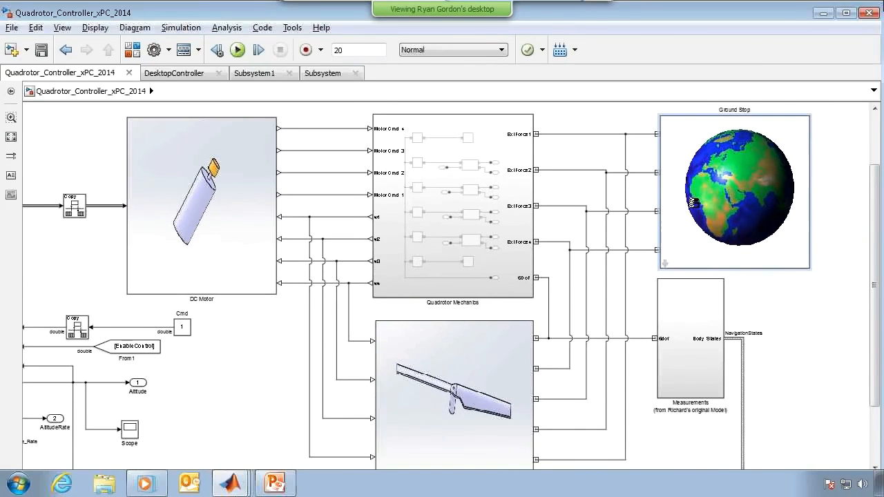
scroll(691, 202, down, 2)
scroll(642, 191, up, 2)
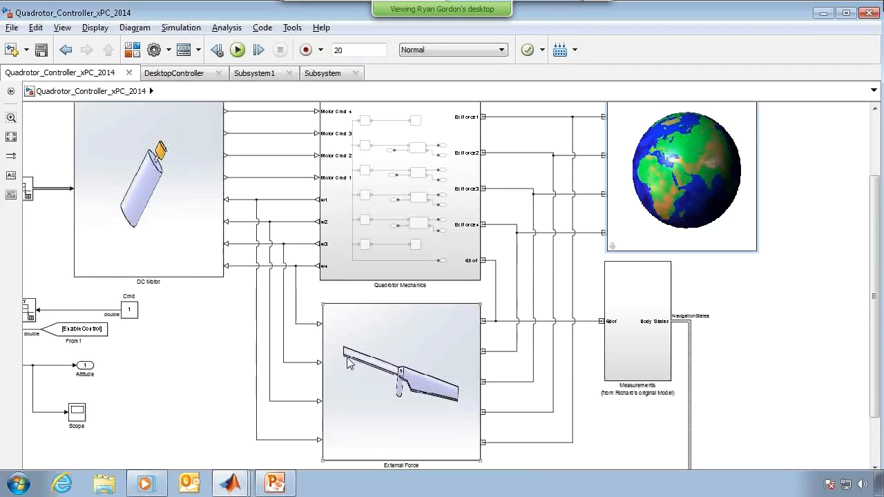
drag(559, 199, 553, 214)
click(656, 207)
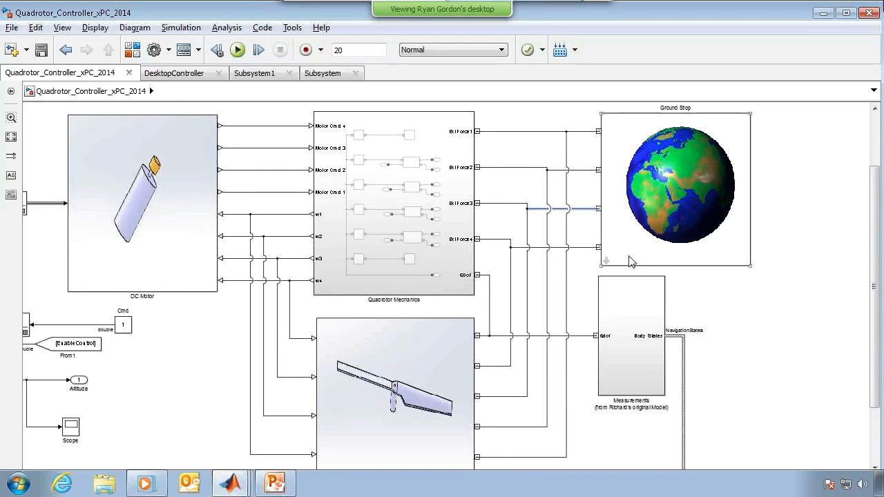
- Inspect the Quadrotor Mechanics subsystem's content preview and ports, and look over its available block options without changing any
scroll(395, 147, up, 5)
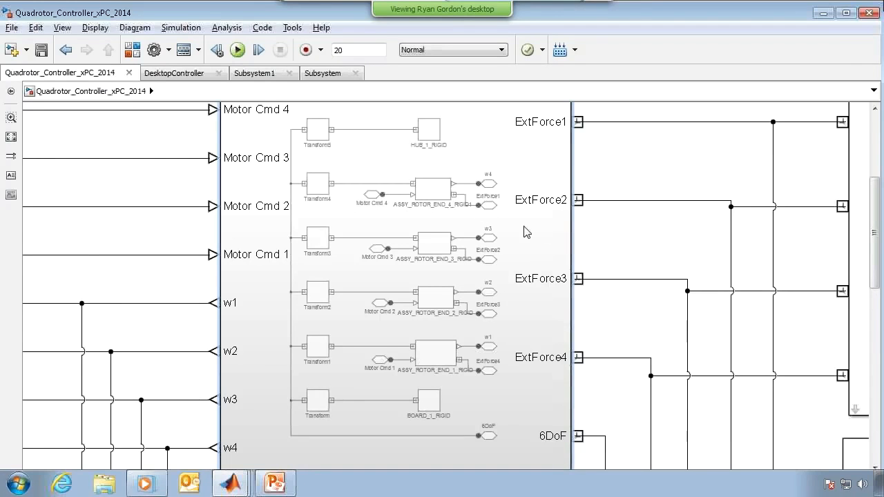
scroll(529, 232, down, 1)
scroll(483, 185, down, 1)
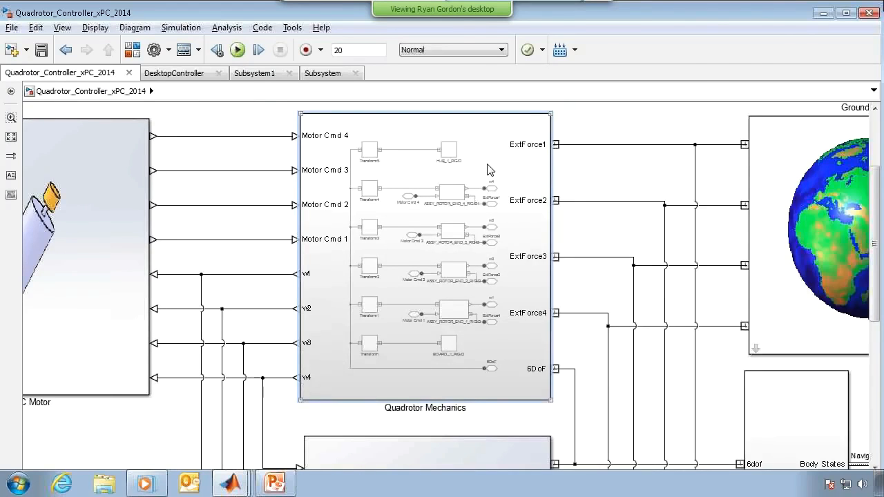
right_click(487, 168)
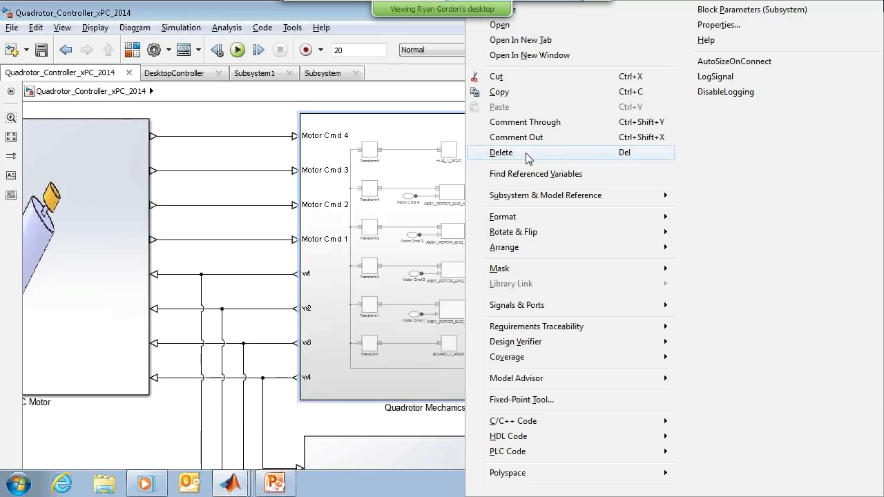
mouse_move(519, 219)
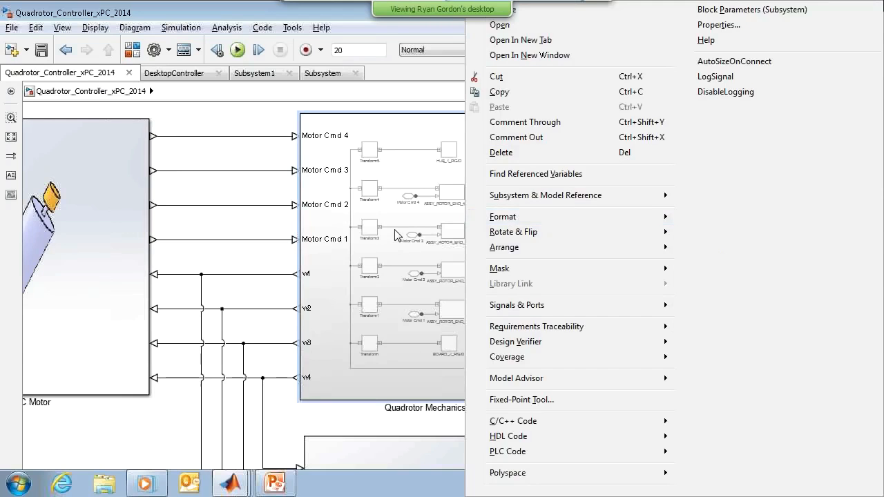
click(429, 218)
scroll(428, 218, up, 1)
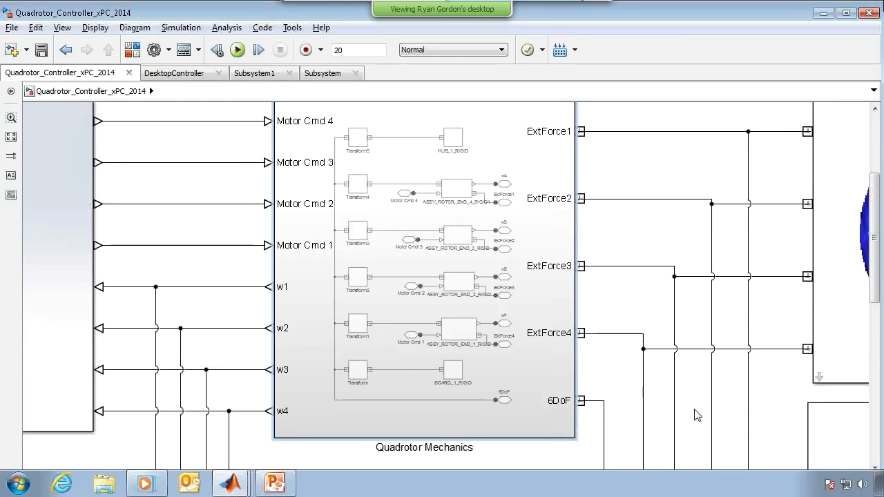
- Examine the control side of the model, from OtherControlComponents and the settings blocks to the HIL or Desktop Simulation feedback wiring
scroll(680, 413, down, 5)
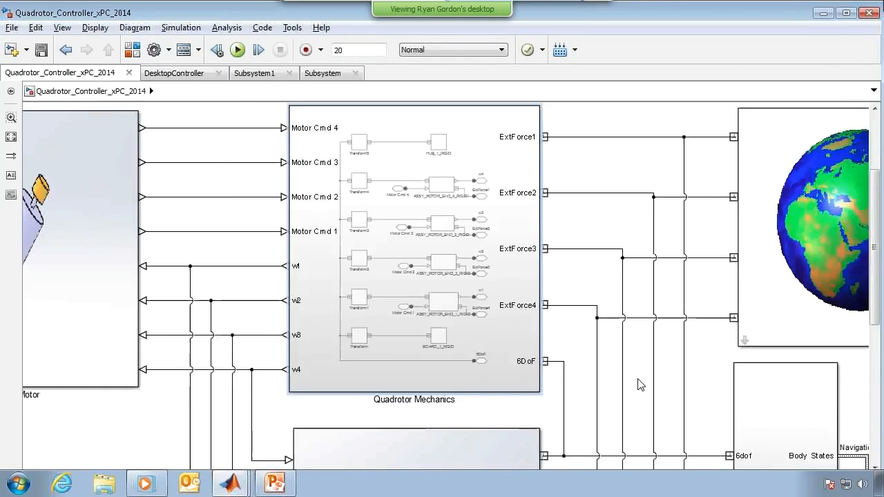
drag(639, 385, 651, 270)
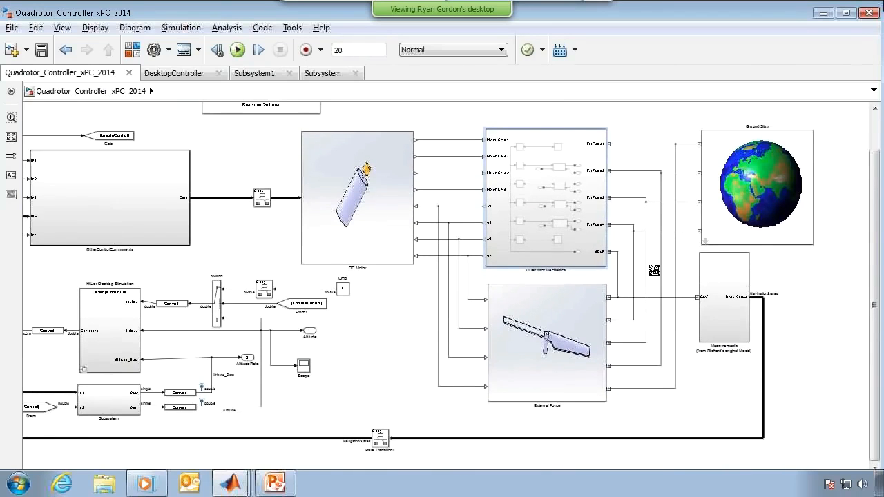
click(558, 226)
drag(403, 296, 475, 281)
drag(347, 205, 349, 263)
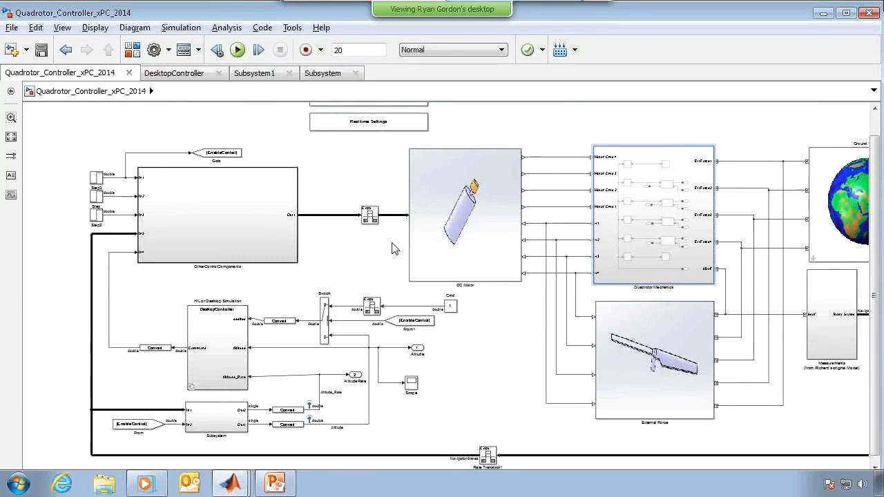
drag(308, 253, 383, 252)
drag(430, 196, 416, 231)
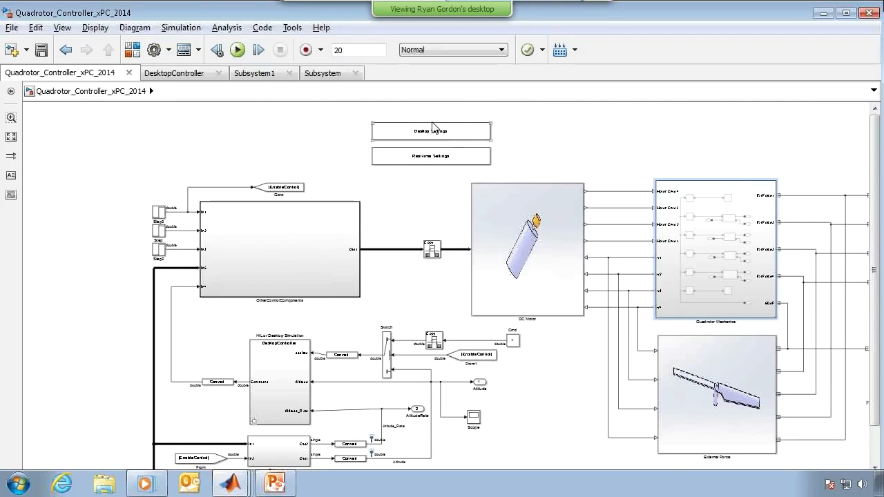
drag(384, 293, 424, 237)
scroll(375, 292, up, 3)
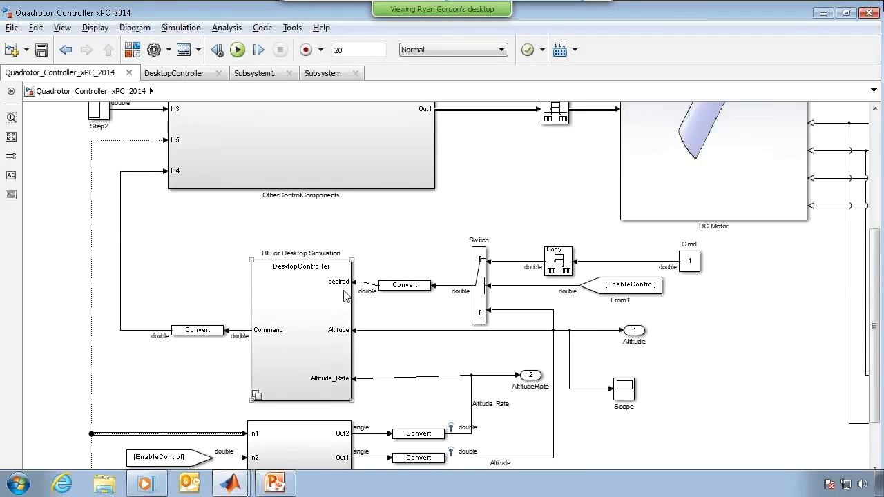
drag(325, 257, 342, 300)
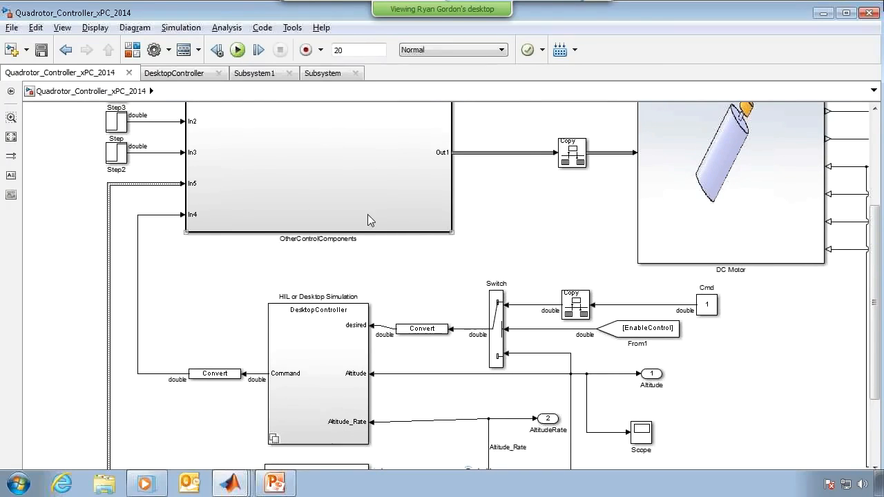
drag(449, 283, 436, 215)
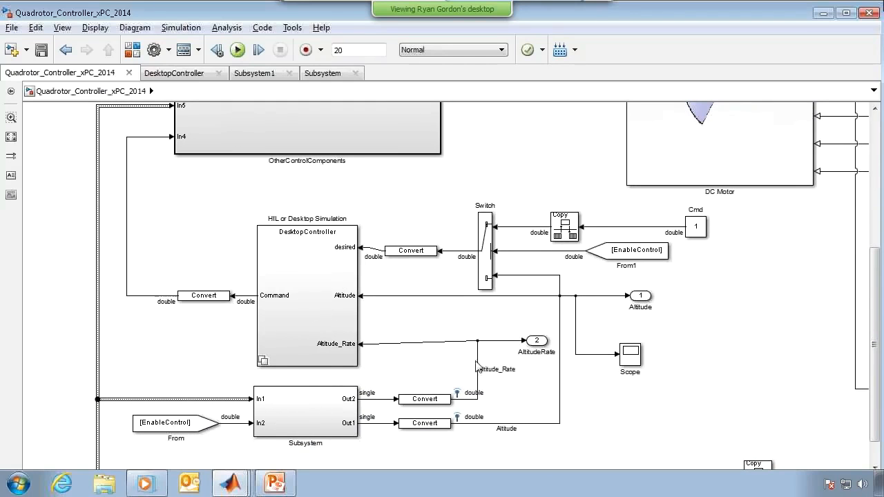
- Run the Quadrotor_Controller_xPC_2014 simulation, watch the animation in the Mechanics Explorers window, and return to the block diagram
click(237, 50)
click(232, 483)
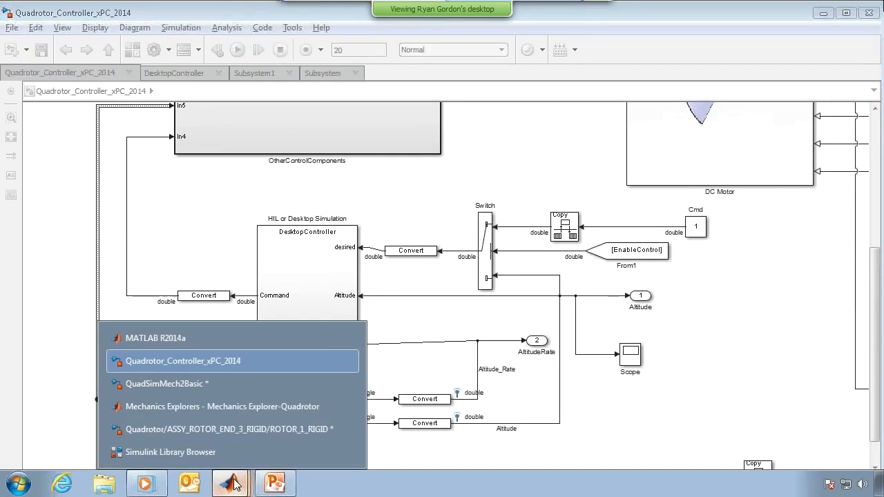
click(206, 411)
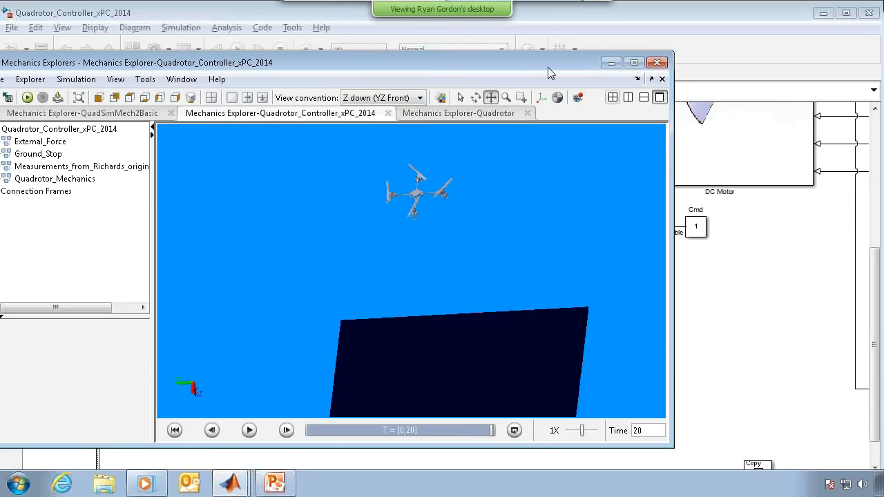
drag(548, 67, 593, 73)
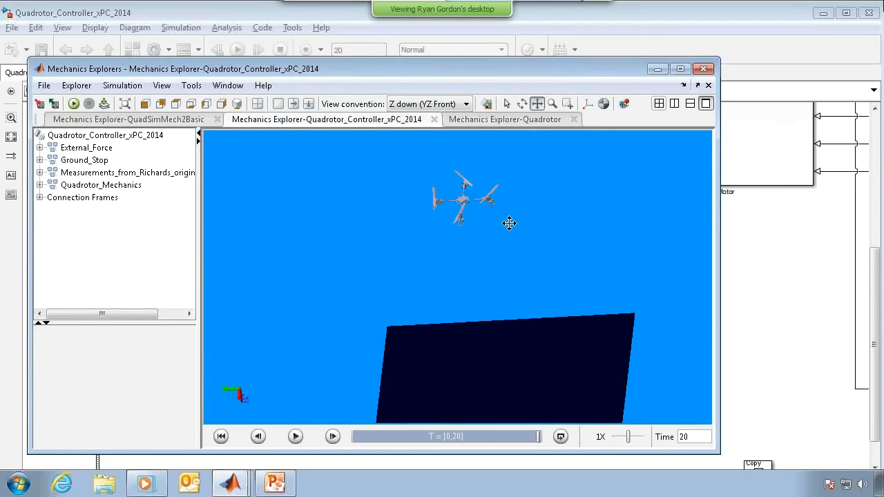
click(799, 297)
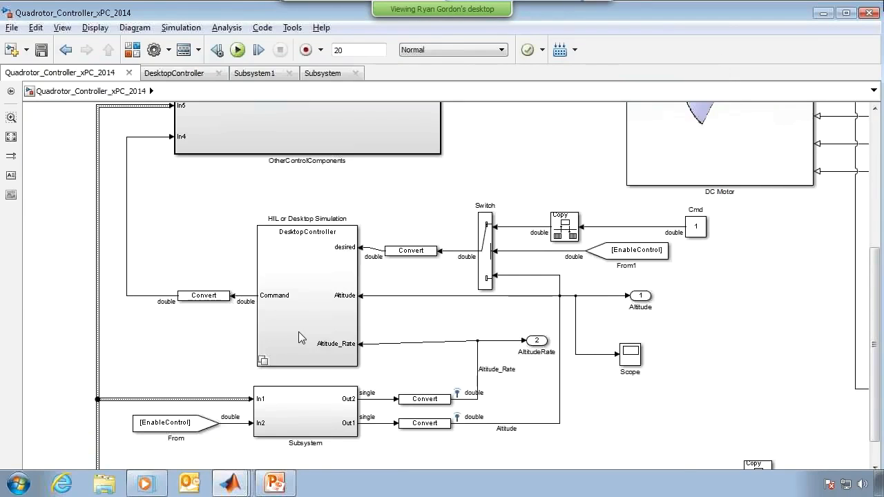
- Open the DesktopController inside the HIL or Desktop Simulation block and examine its cascaded PID ZPos and PID ZVel loops
click(352, 330)
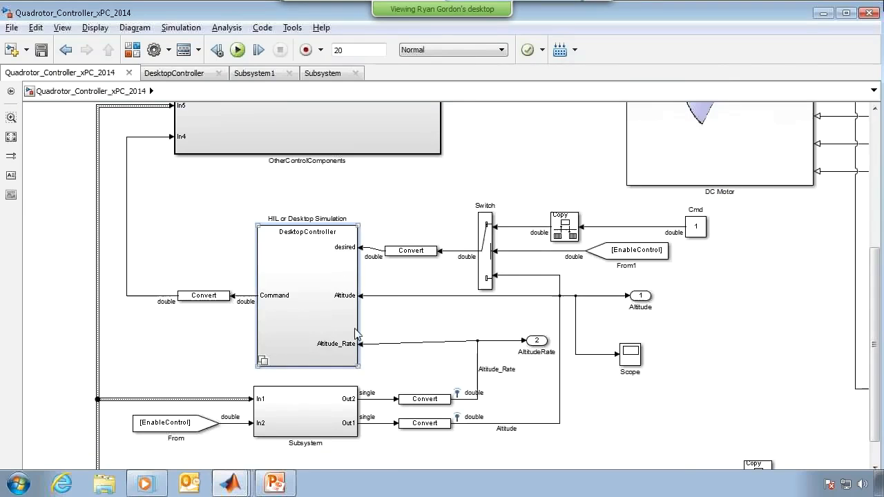
double_click(329, 288)
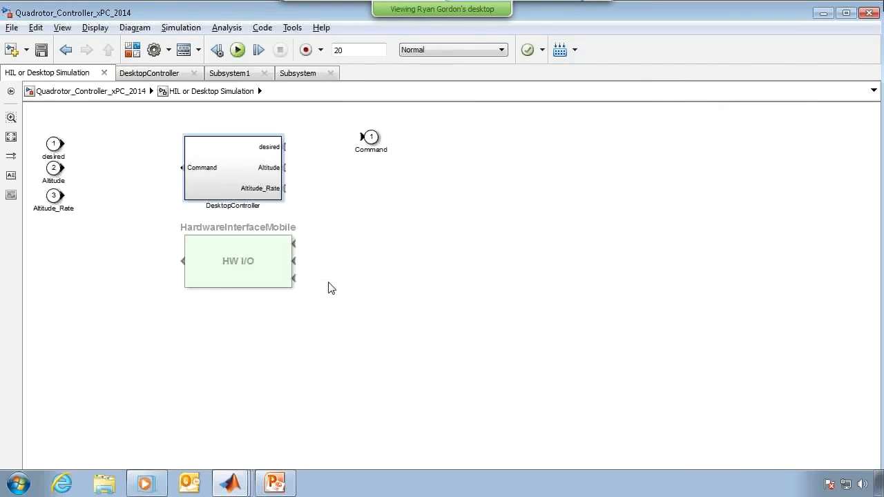
double_click(232, 177)
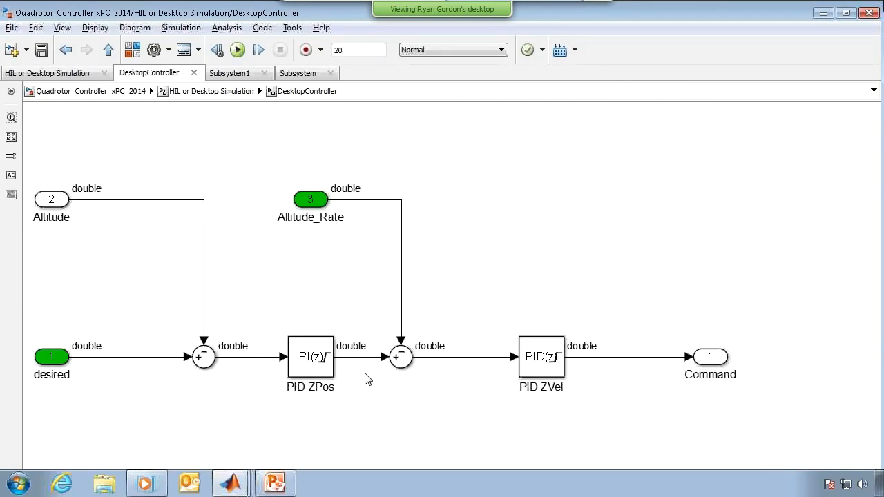
click(322, 368)
click(413, 423)
click(553, 364)
click(505, 334)
key(space)
scroll(508, 339, down, 2)
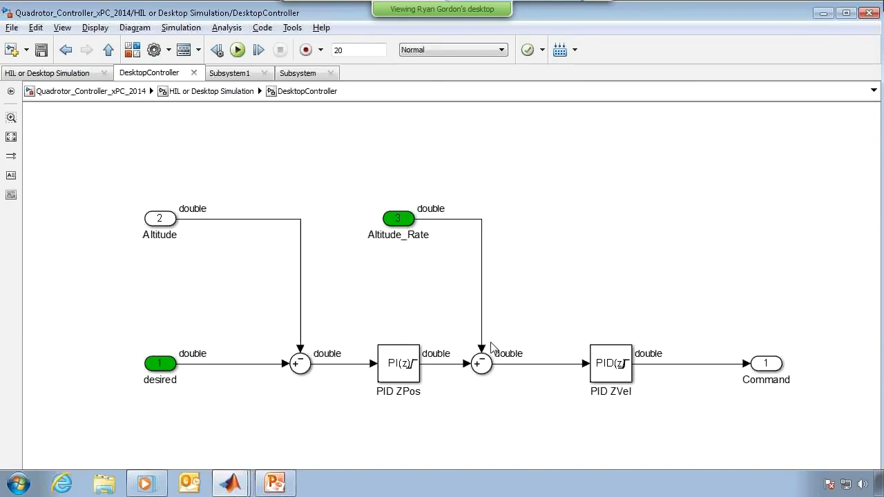
- Duplicate the PID ZPos block just above the original and comment out the copy
click(402, 369)
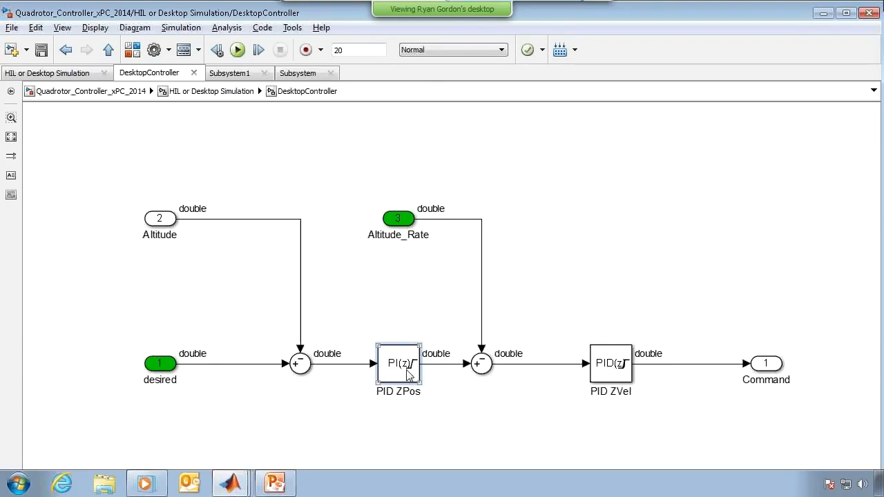
drag(406, 382, 384, 311)
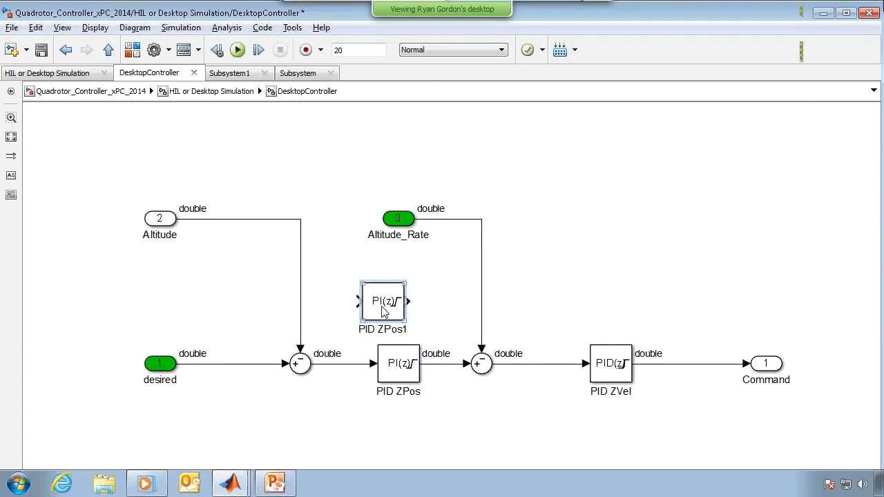
right_click(384, 311)
click(428, 122)
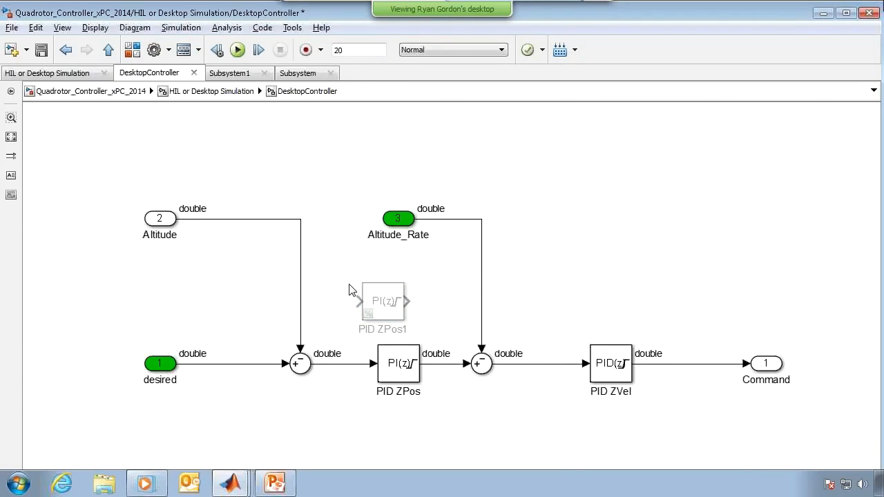
- Return to the top-level model, log the Cmd constant's output signal, and turn on simulation data recording
key(Escape)
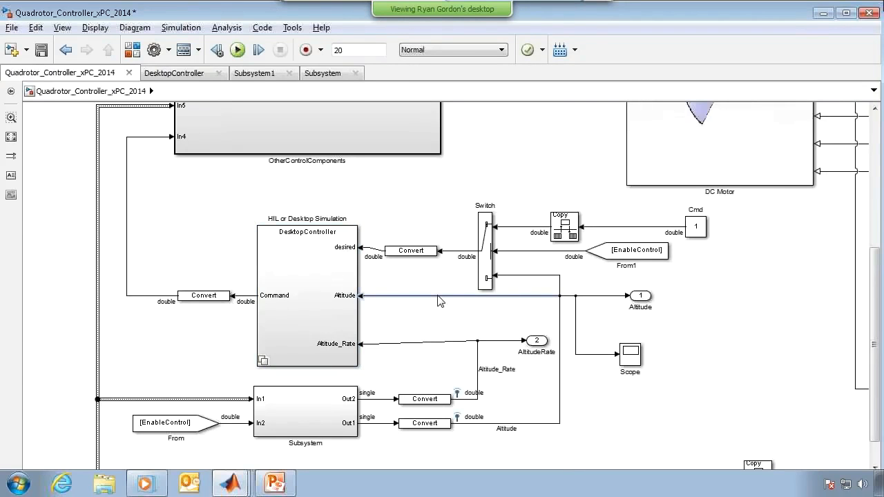
click(623, 227)
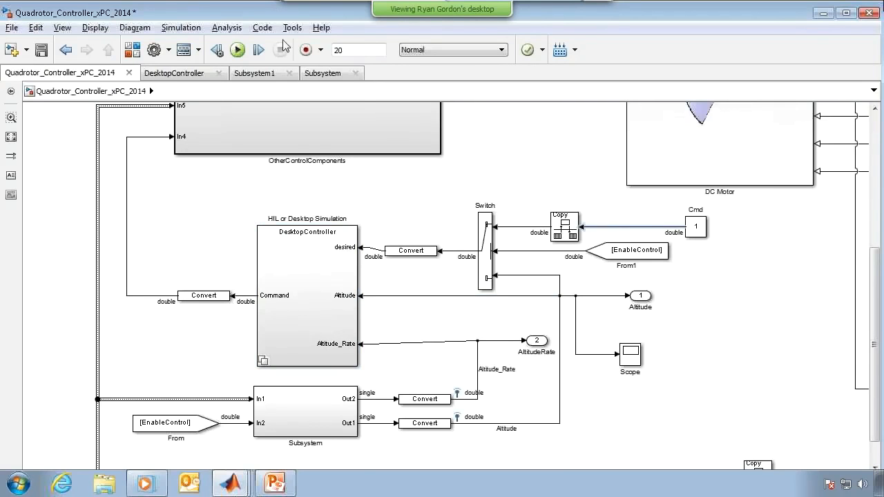
click(321, 50)
click(339, 94)
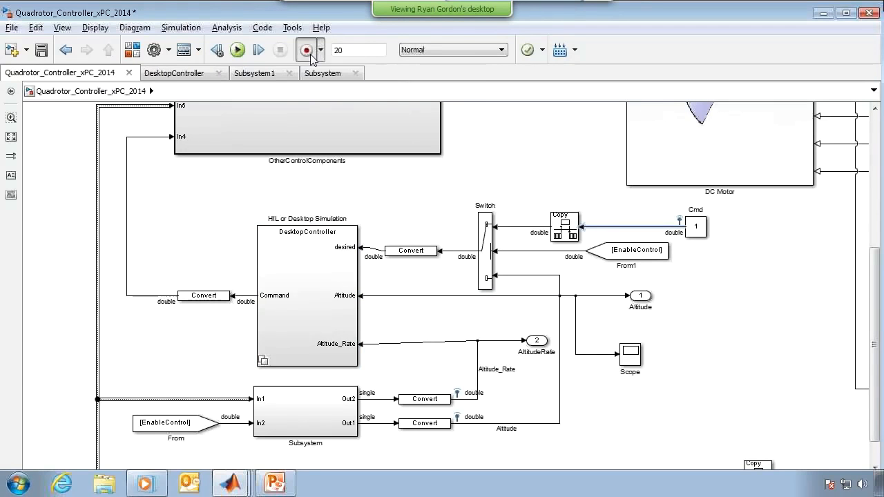
- Open the DesktopController and set the PID ZPos block's proportional and integral gains to 1, keeping the PI controller type
double_click(299, 236)
double_click(254, 193)
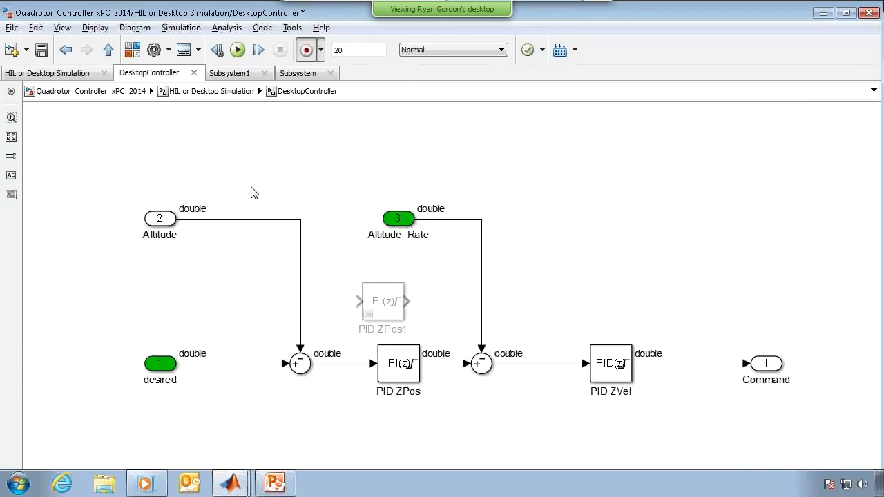
scroll(521, 218, down, 2)
click(402, 310)
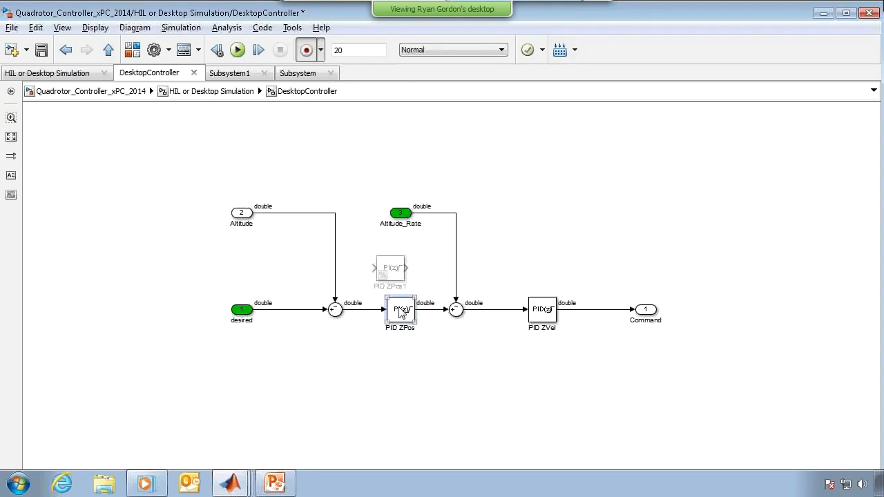
double_click(402, 311)
double_click(388, 259)
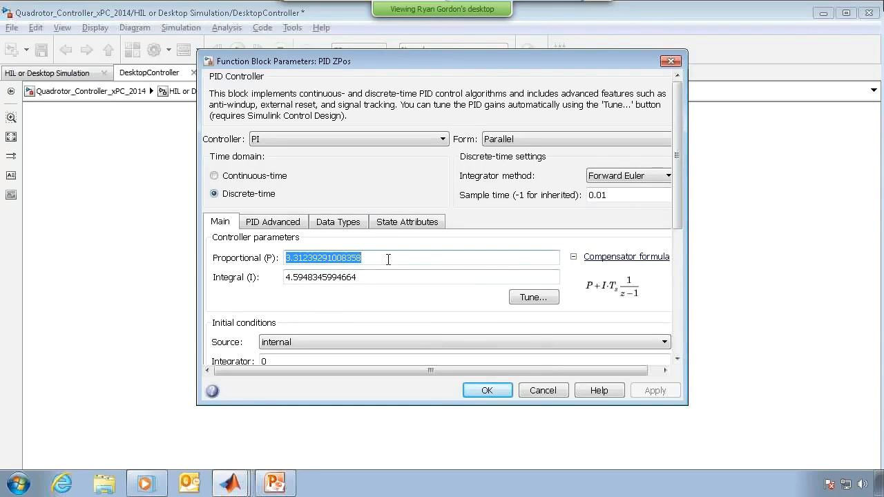
text(1)
double_click(390, 271)
text(1)
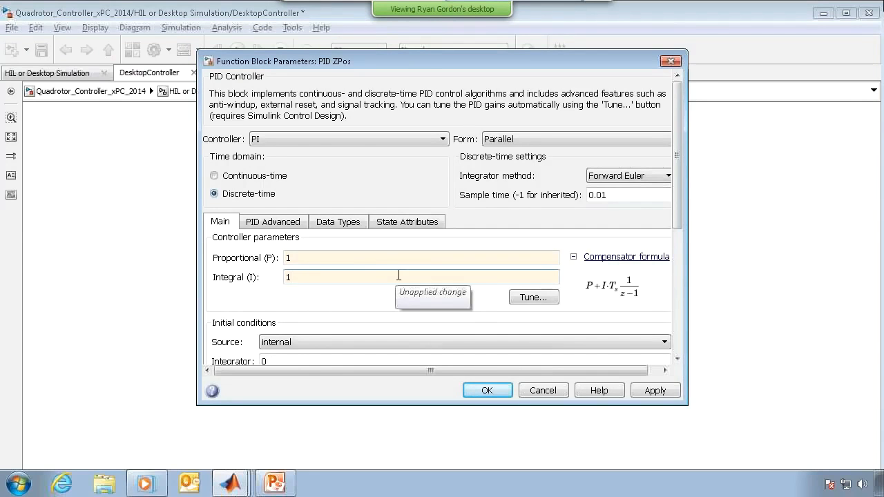
click(301, 138)
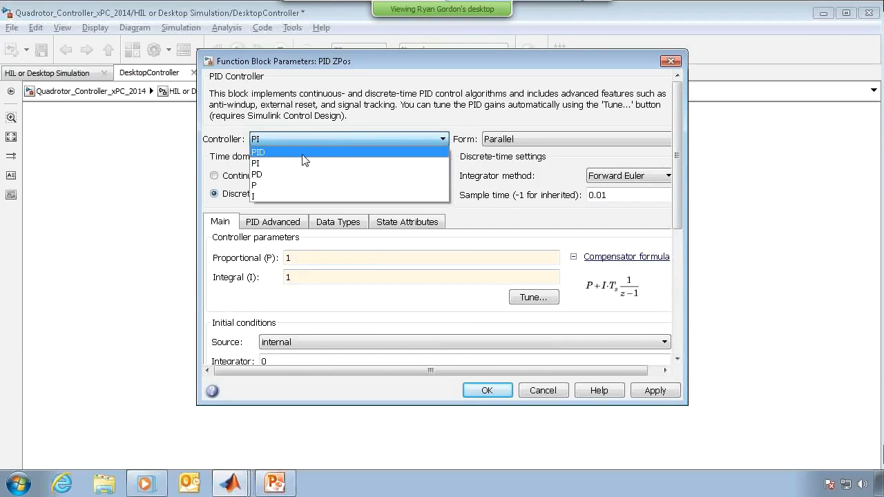
click(303, 162)
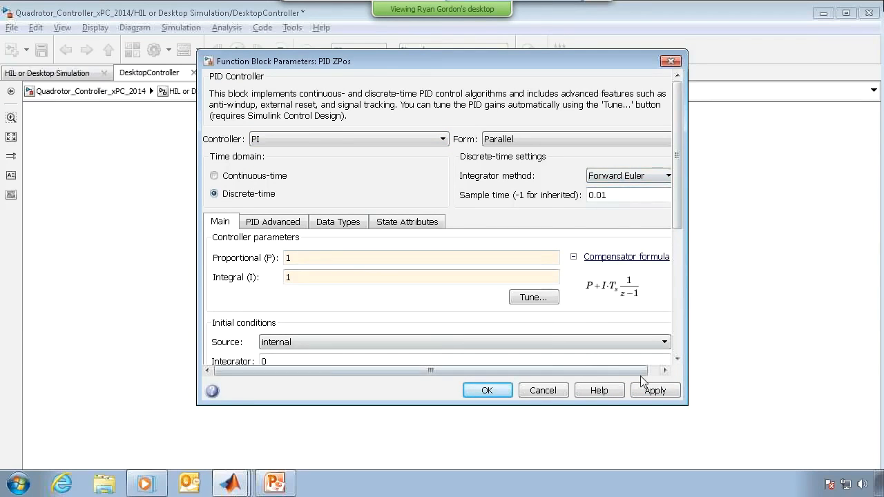
click(487, 391)
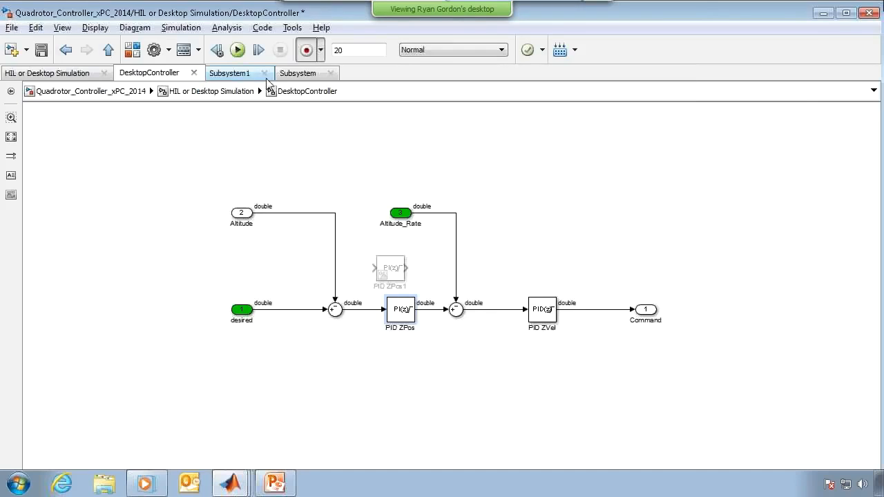
- Run the simulation with the stop time set to 10 seconds and maximize the model window
click(238, 50)
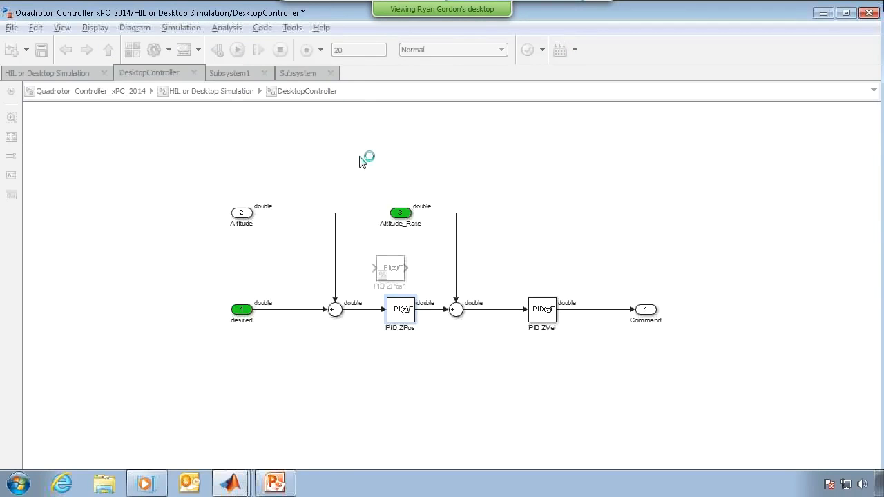
double_click(347, 51)
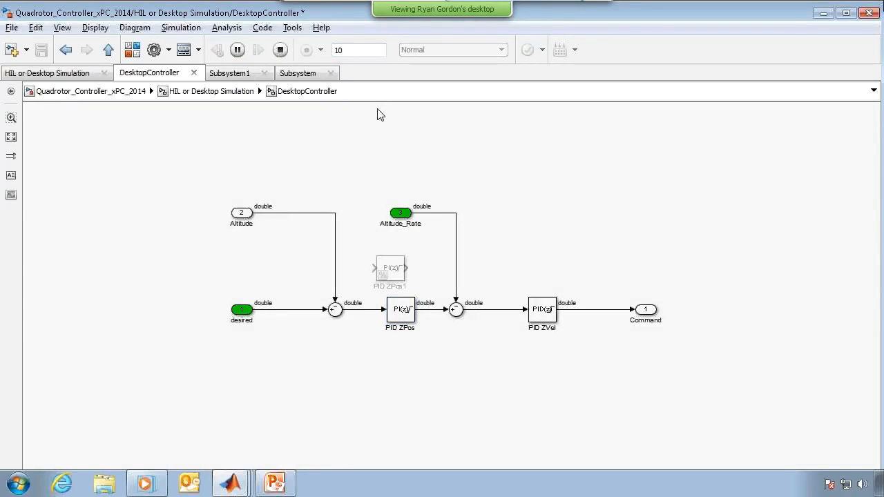
click(847, 14)
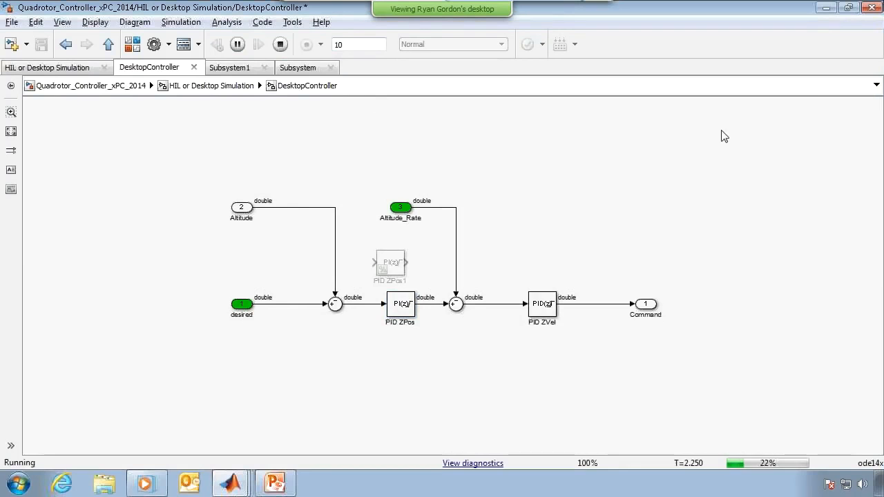
- Replay the Quadrotor_Controller_xPC_2014 animation at 2X speed in Mechanics Explorers and return to the block diagram
click(231, 484)
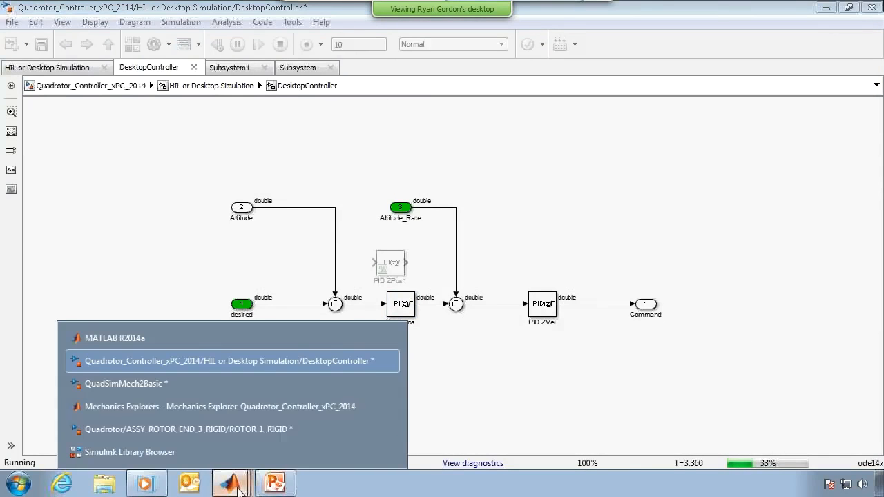
click(196, 409)
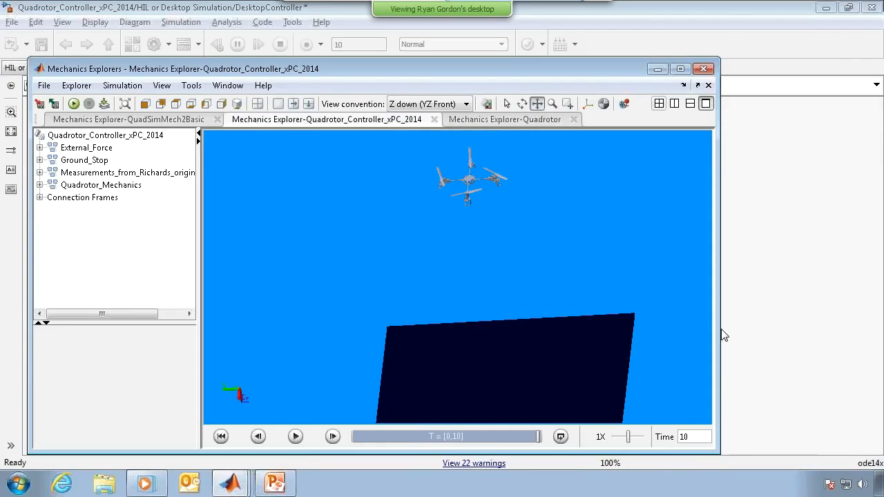
click(295, 436)
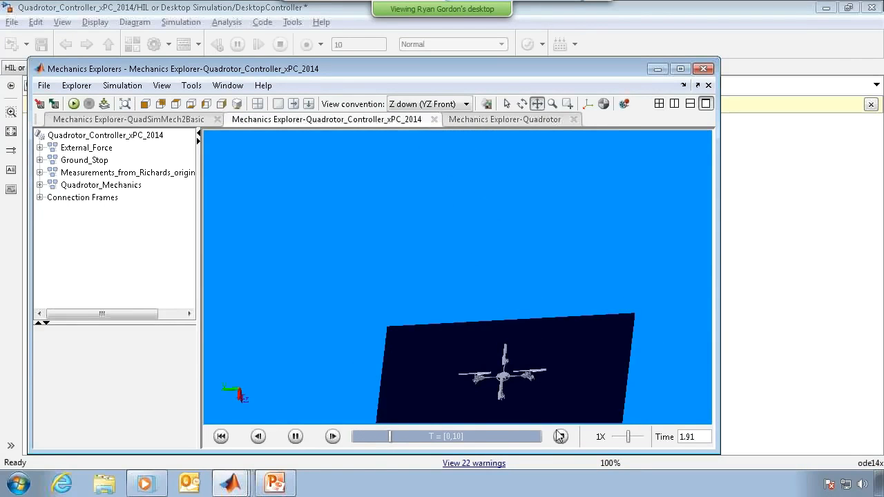
click(629, 436)
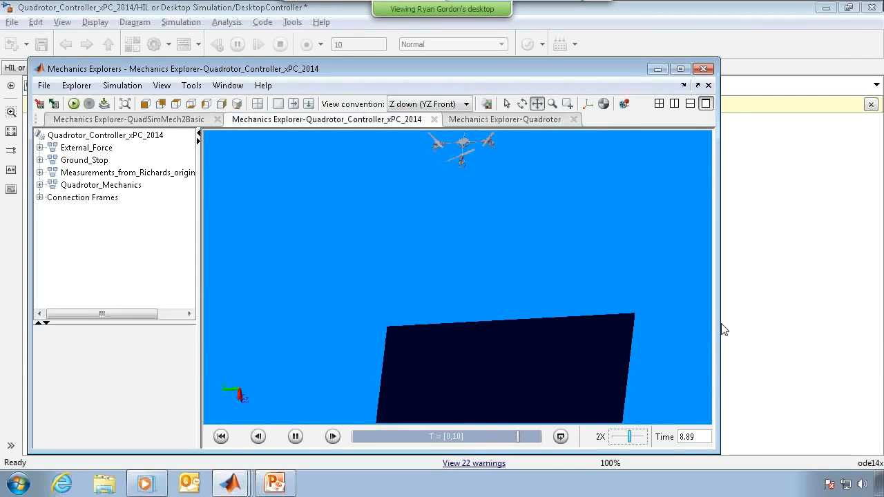
click(771, 327)
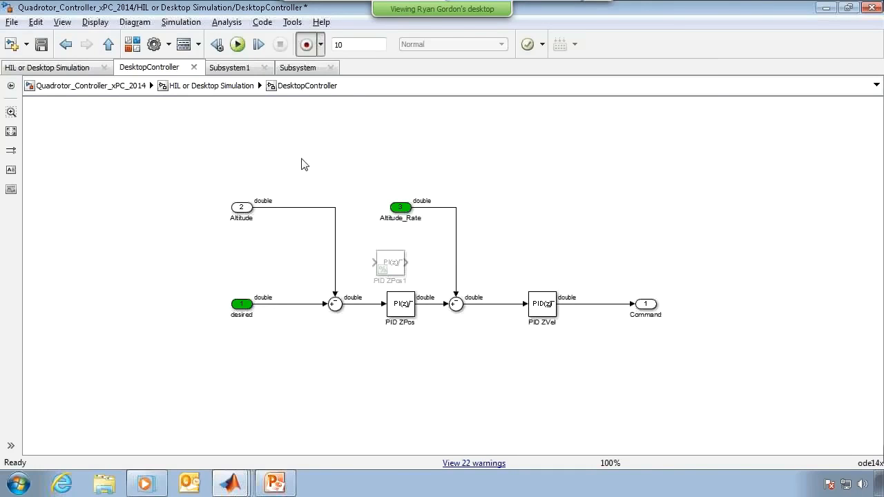
- Plot Run 1's Altitude and Cmd signals together in the Simulation Data Inspector, enlarge the window to compare them, then minimize it
click(23, 116)
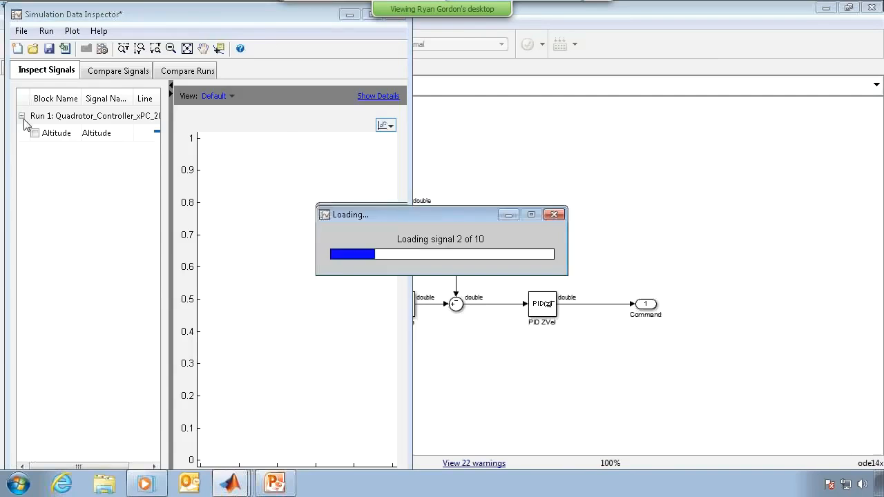
click(35, 133)
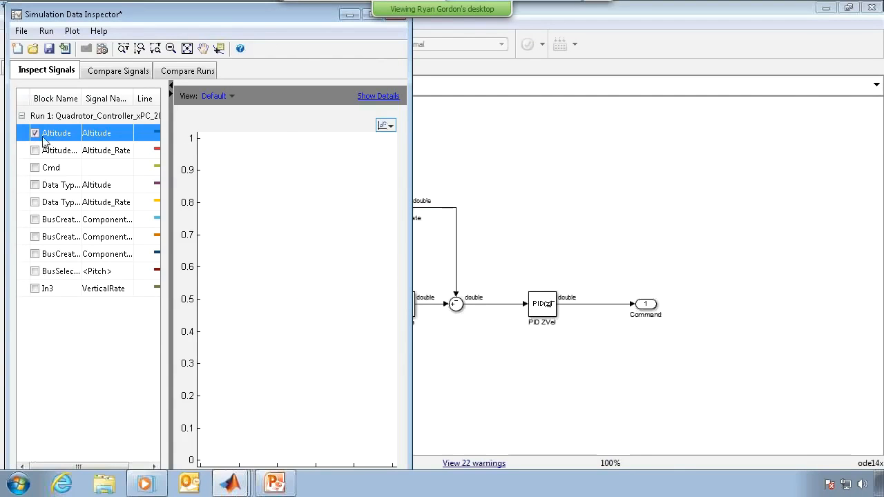
click(34, 167)
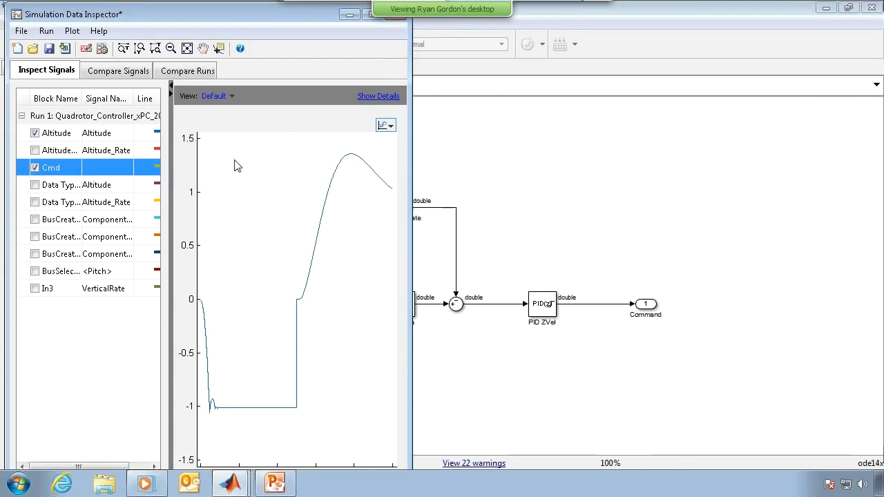
drag(410, 165, 534, 163)
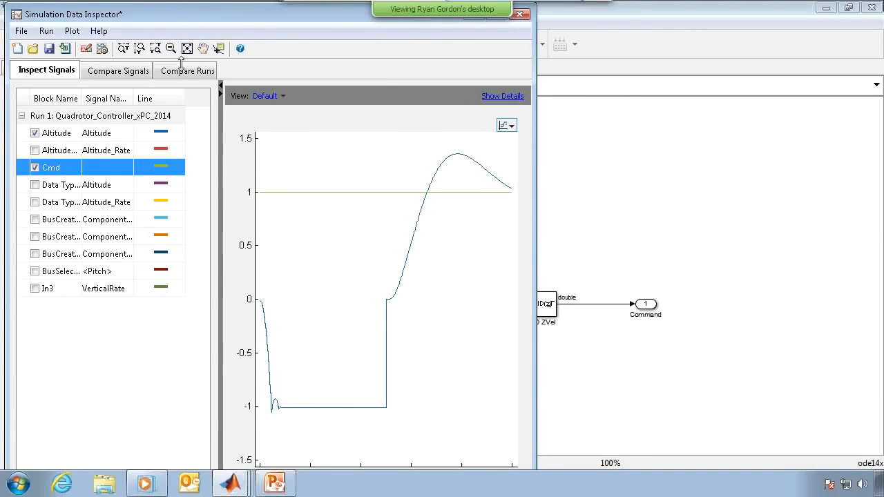
drag(181, 3, 194, 36)
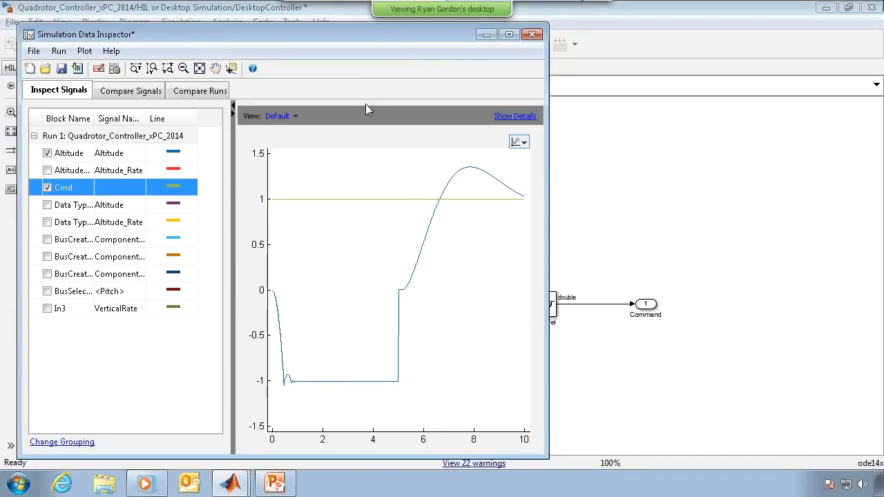
click(486, 34)
- Launch the PID Tuner for the PID ZPos block and clear the Diagnostic Viewer out of the way
click(408, 307)
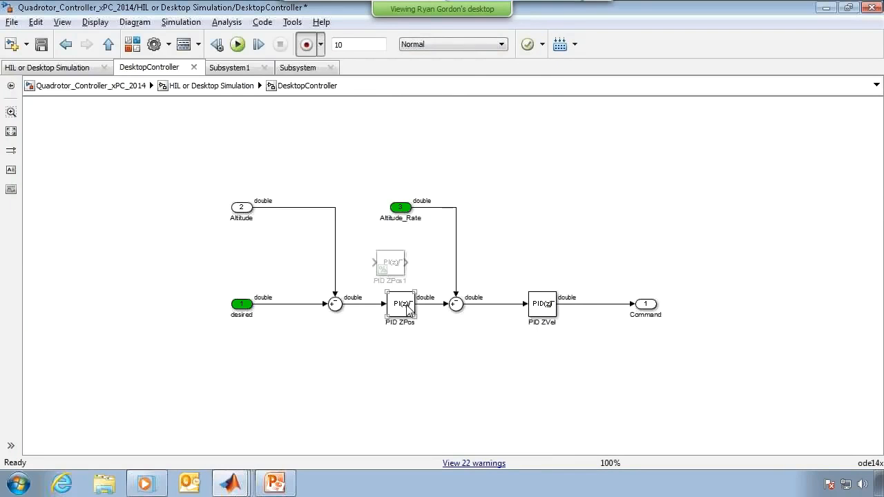
double_click(407, 307)
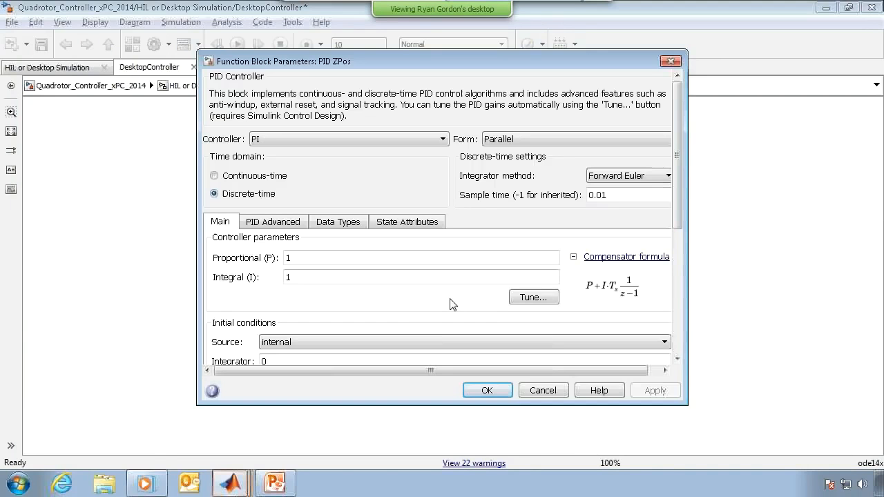
click(515, 305)
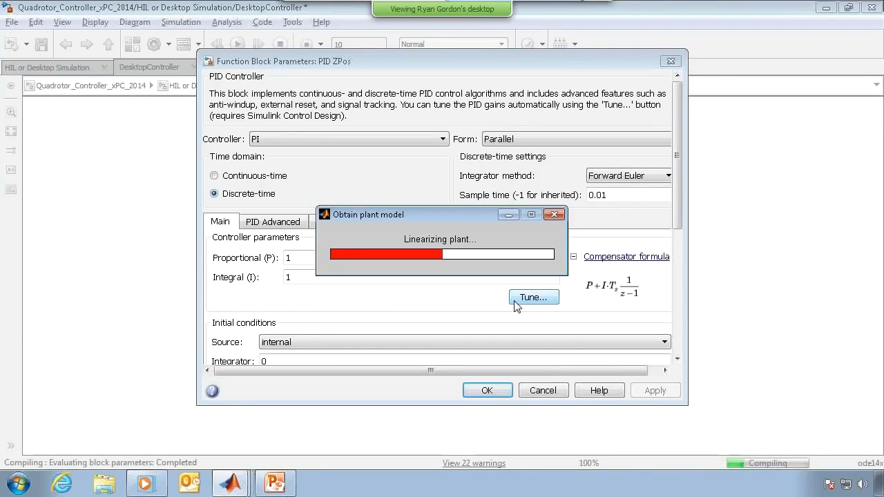
scroll(514, 304, down, 3)
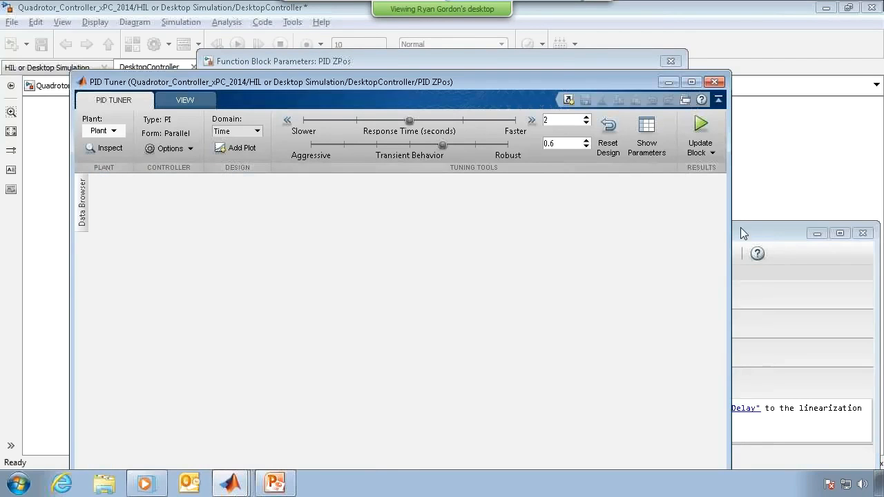
click(742, 233)
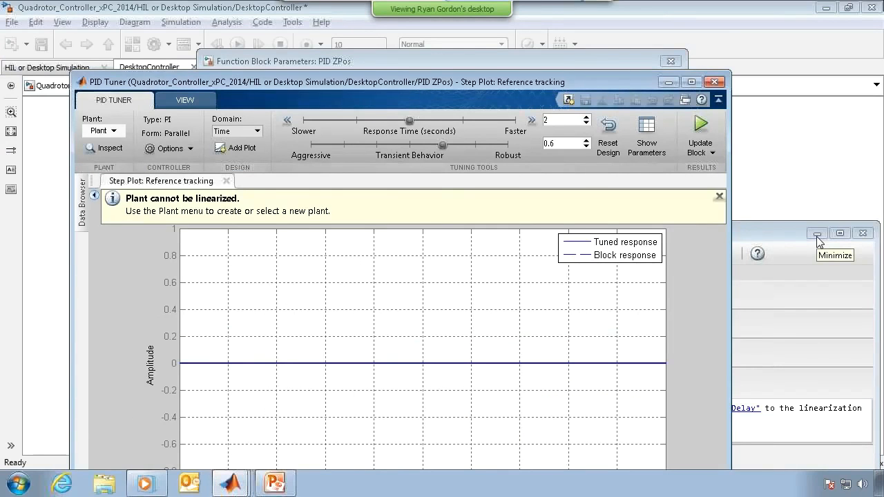
click(816, 234)
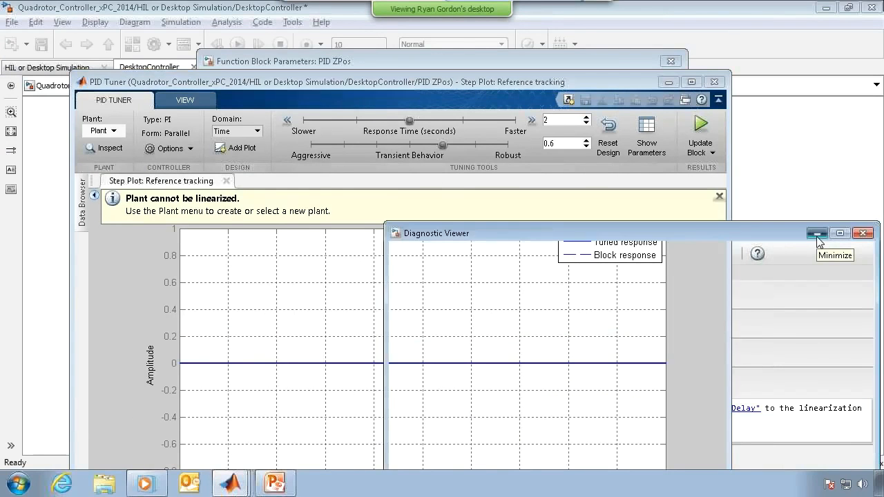
drag(292, 86, 297, 26)
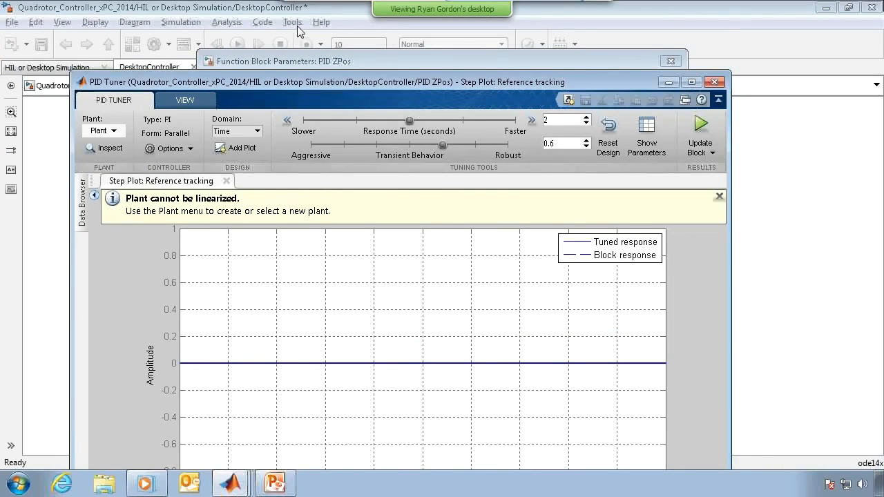
- Start identifying a new plant in the PID Tuner, using input/output data simulated from the Simulink model
click(118, 71)
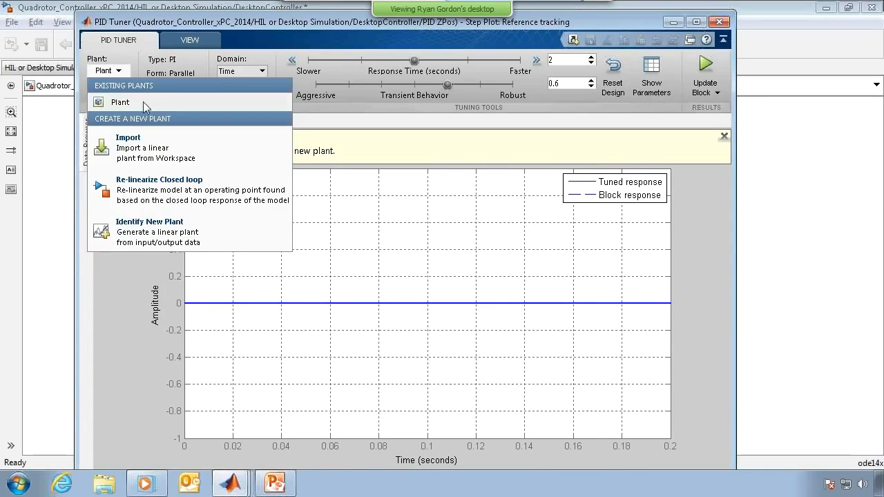
click(157, 234)
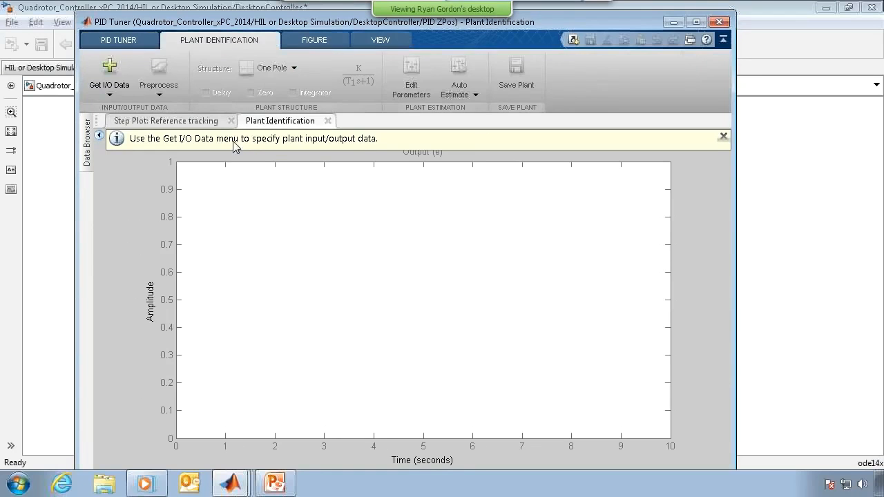
click(123, 90)
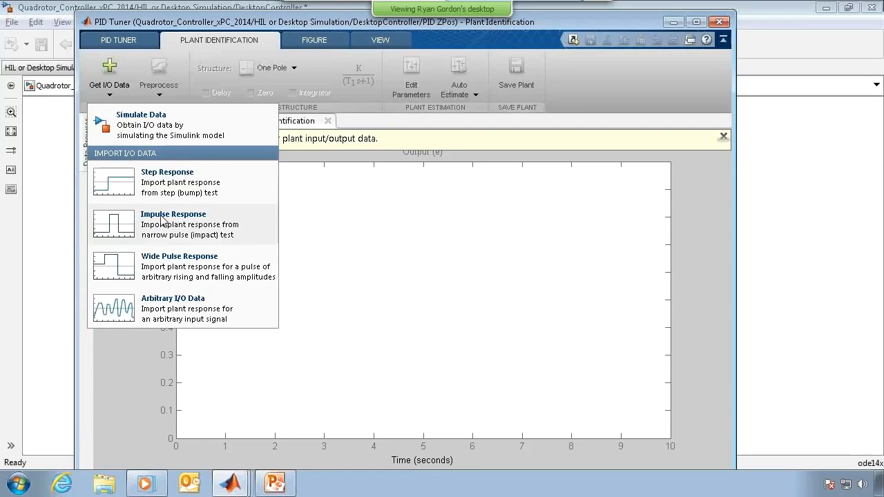
click(202, 140)
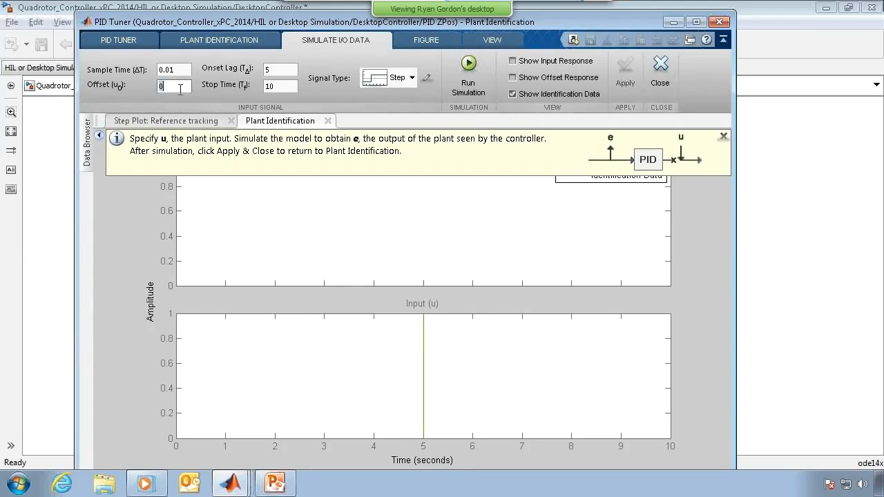
- Configure the step input signal with an onset lag of 6, an offset of 1 and an amplitude of 0.5
click(272, 68)
text(6)
key(Return)
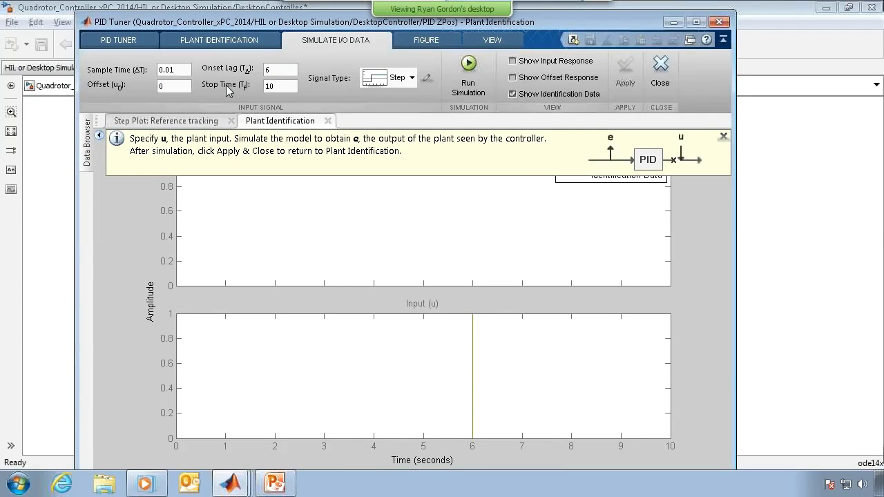
double_click(183, 85)
text(1)
click(427, 78)
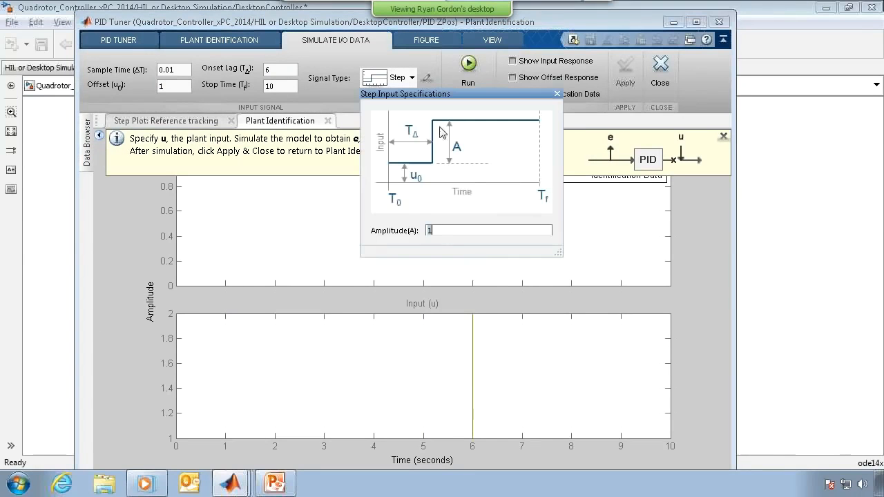
text(0.5)
click(557, 93)
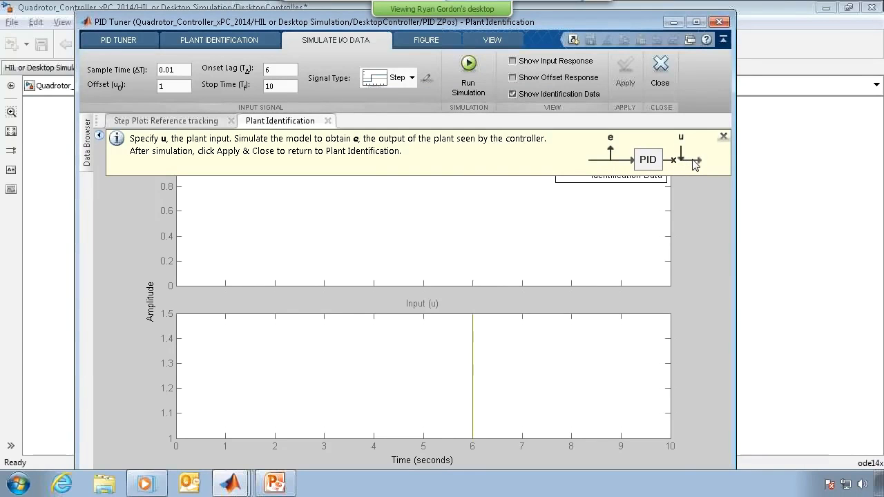
click(165, 87)
double_click(166, 87)
click(427, 77)
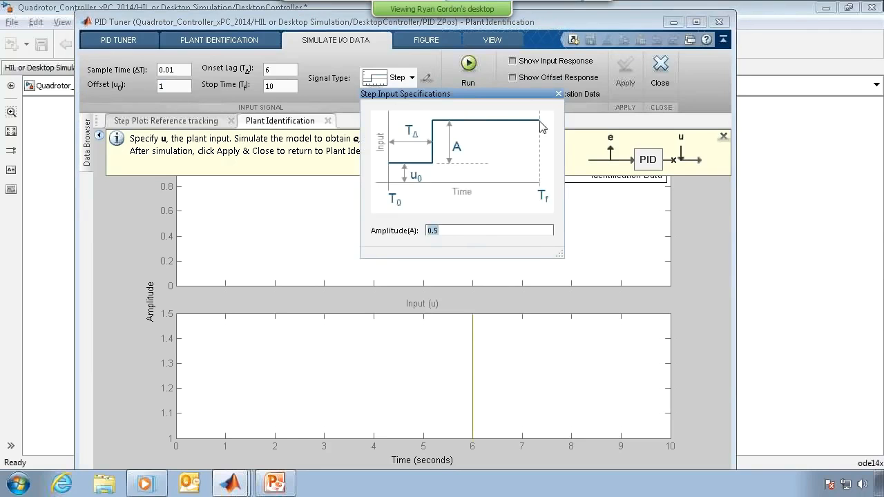
- Simulate the model with the step input and inspect the input response, offset response and identification data in turn
click(558, 93)
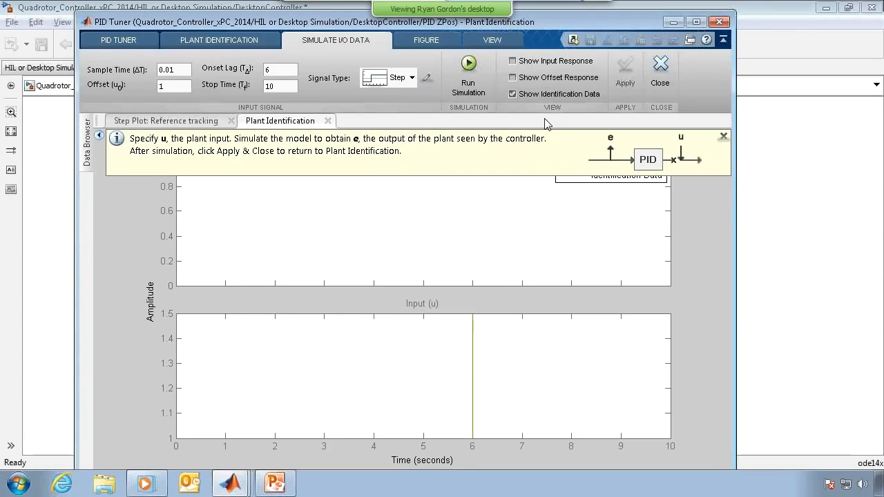
click(468, 69)
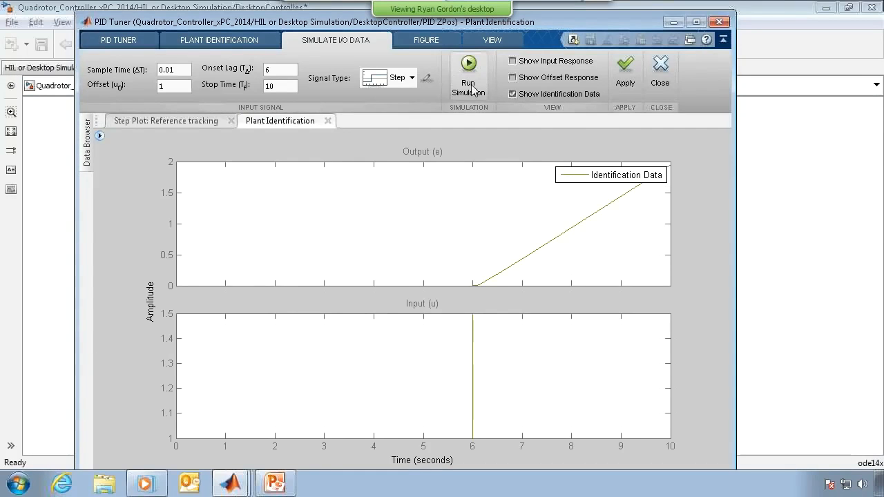
click(512, 94)
click(512, 61)
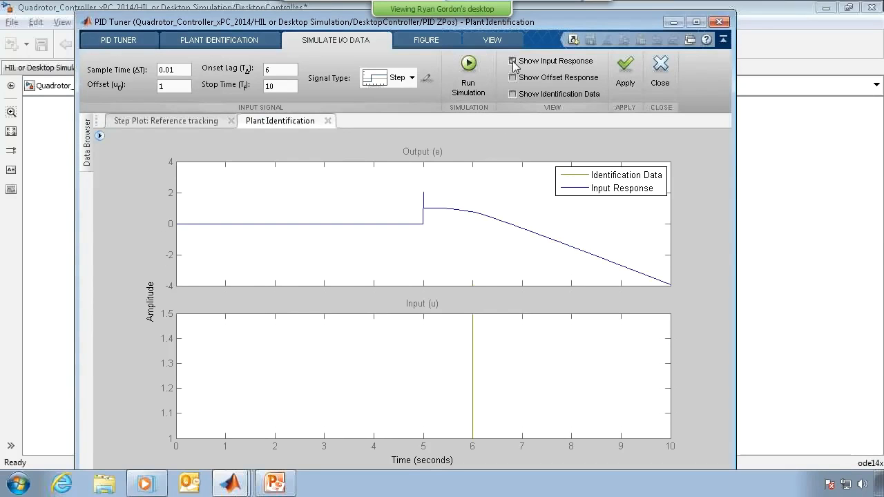
click(512, 61)
click(512, 77)
click(512, 78)
click(512, 94)
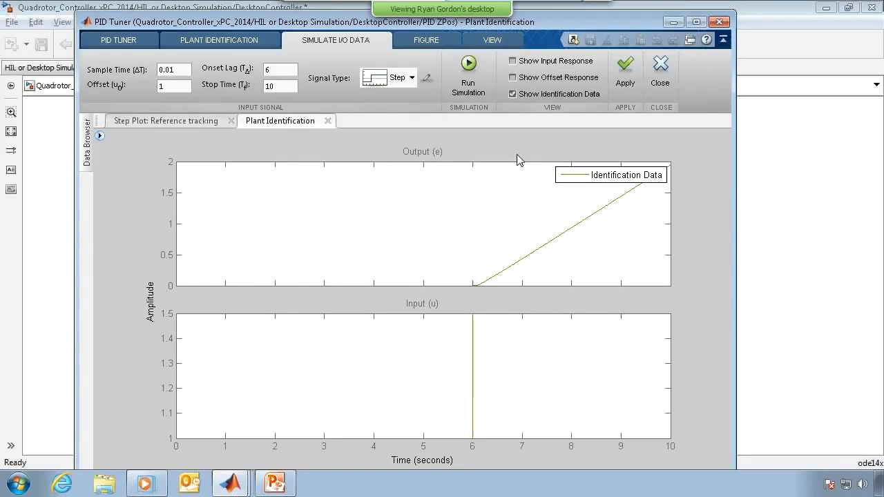
- Apply the simulated data to the plant identification and review the available data preprocessing options
click(627, 74)
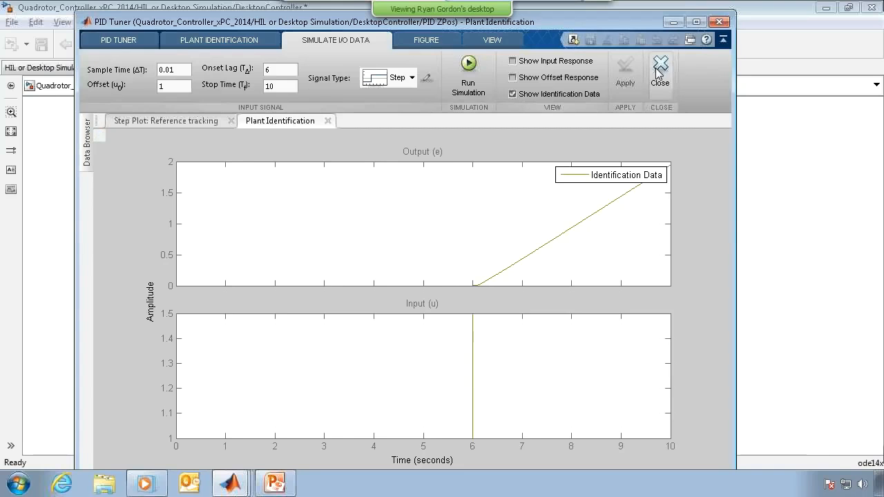
click(660, 69)
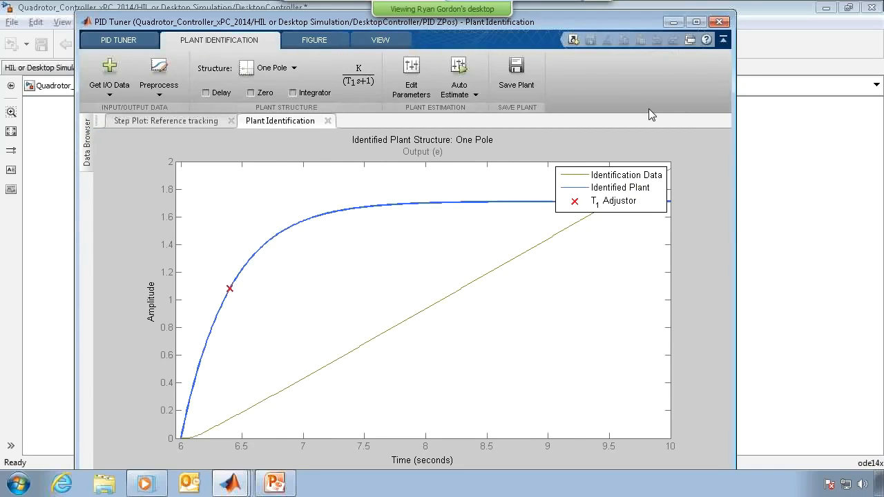
click(281, 70)
click(165, 73)
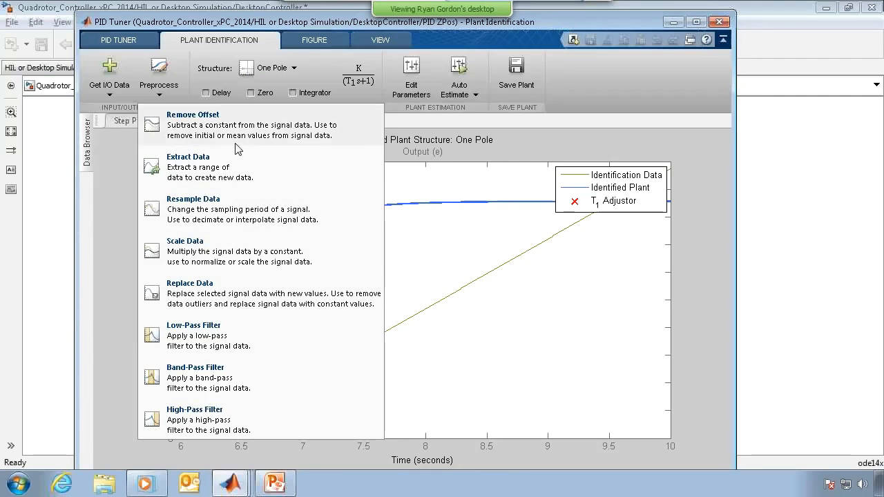
click(207, 83)
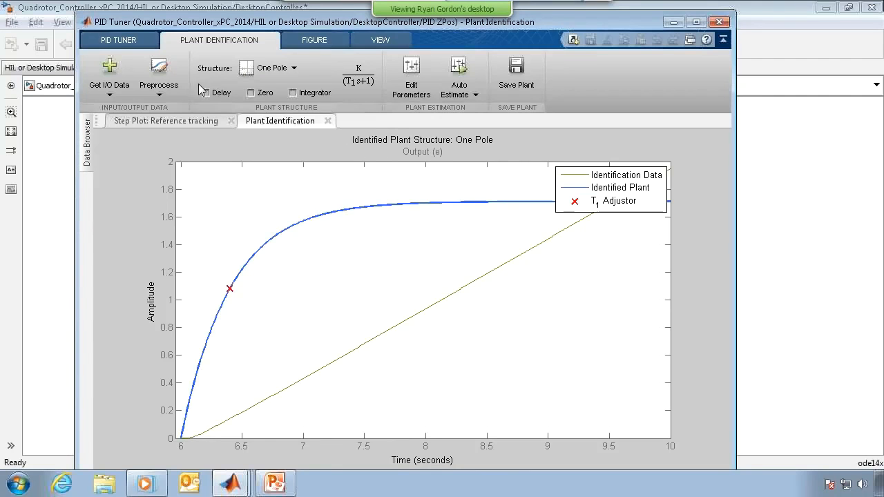
- Set the plant structure to Underdamped Pair with a zero and roughly reshape the identified response curve by hand
click(286, 72)
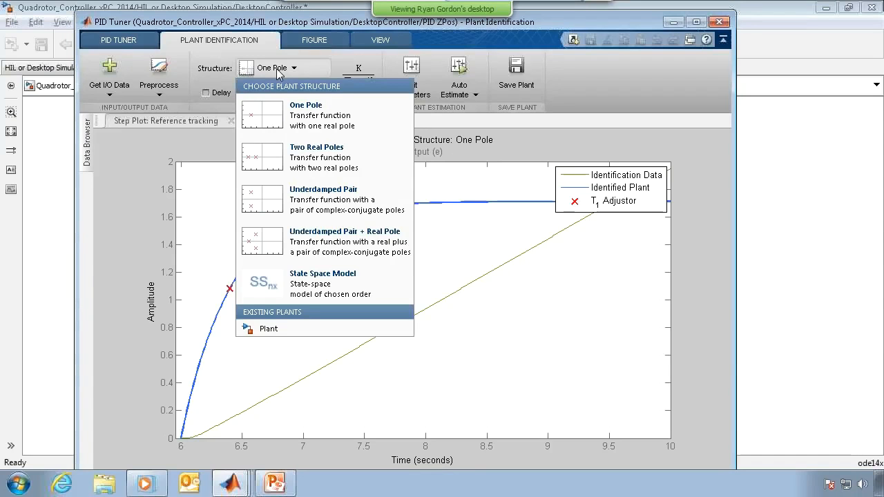
click(308, 208)
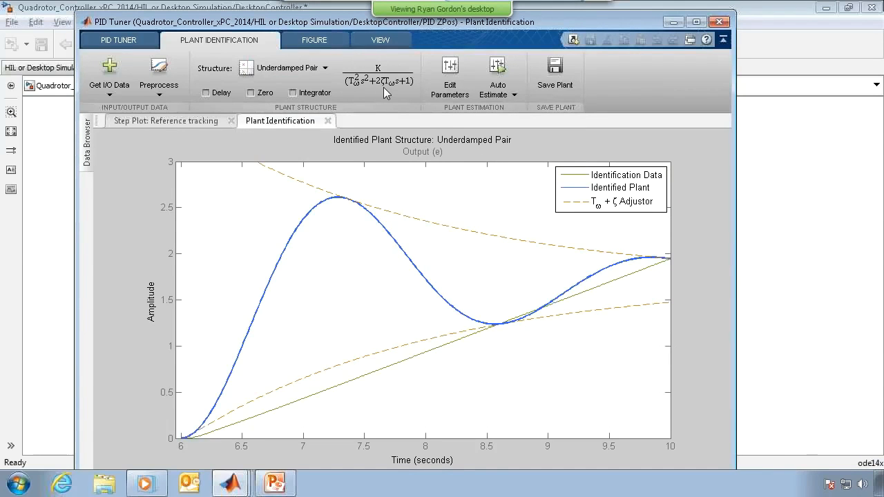
click(252, 96)
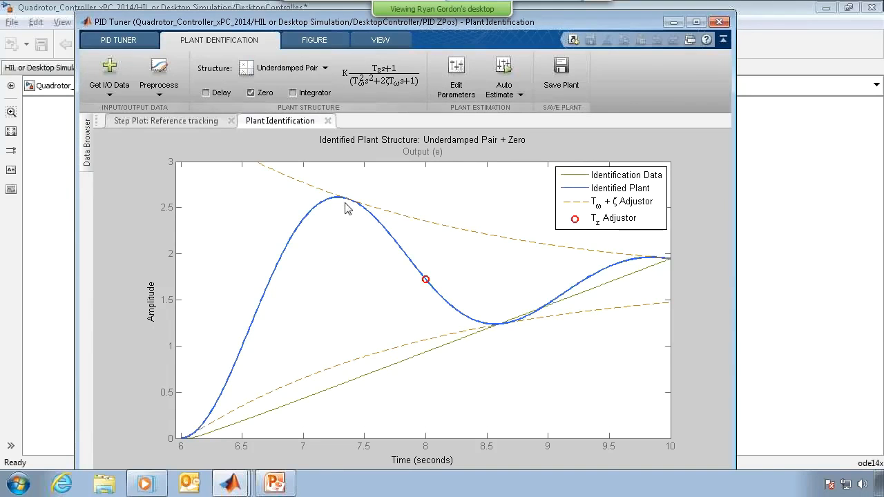
drag(344, 199, 358, 218)
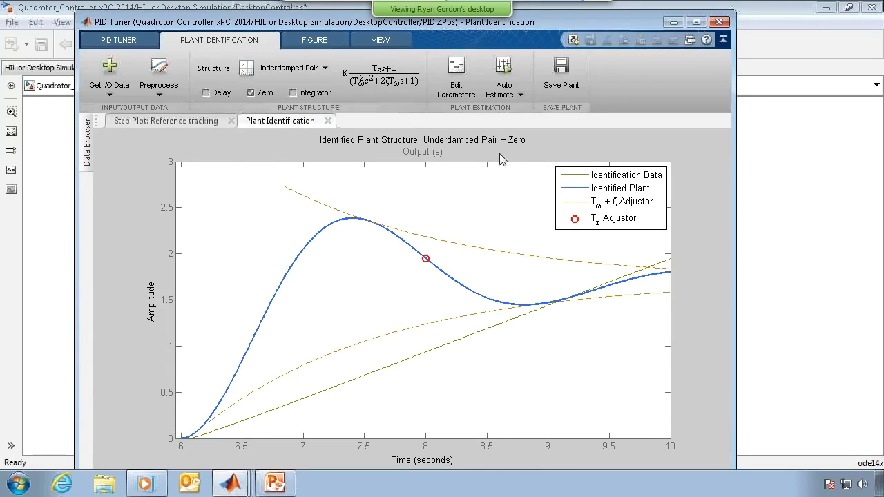
- Auto-estimate the plant parameters twice against the identification data and clear the progress report out of the way
click(510, 66)
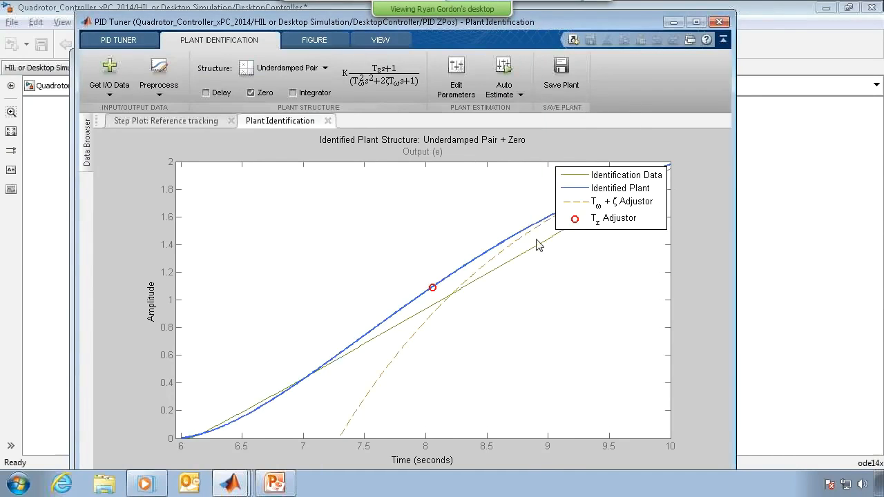
click(514, 72)
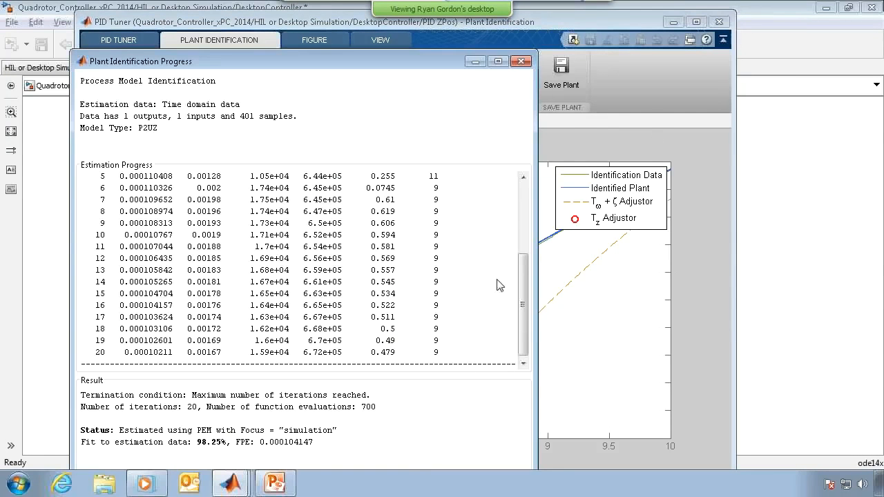
click(638, 103)
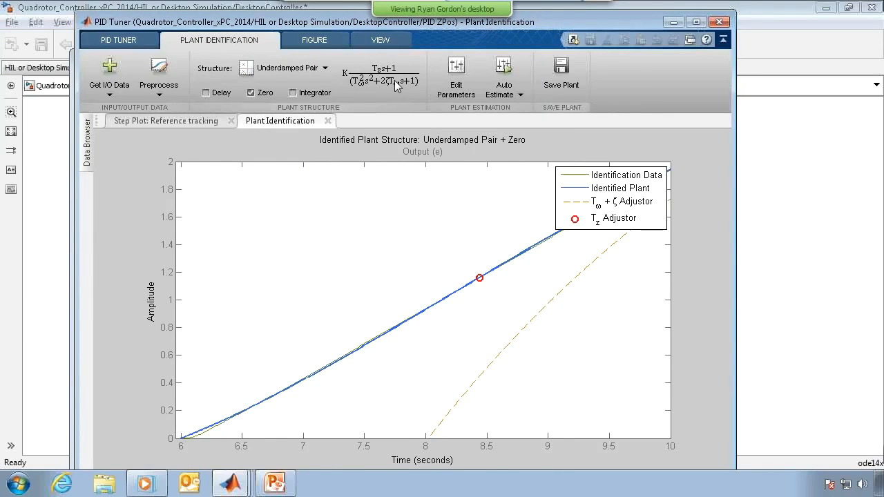
- Review the estimated plant parameters and save the identified plant for controller tuning
click(453, 75)
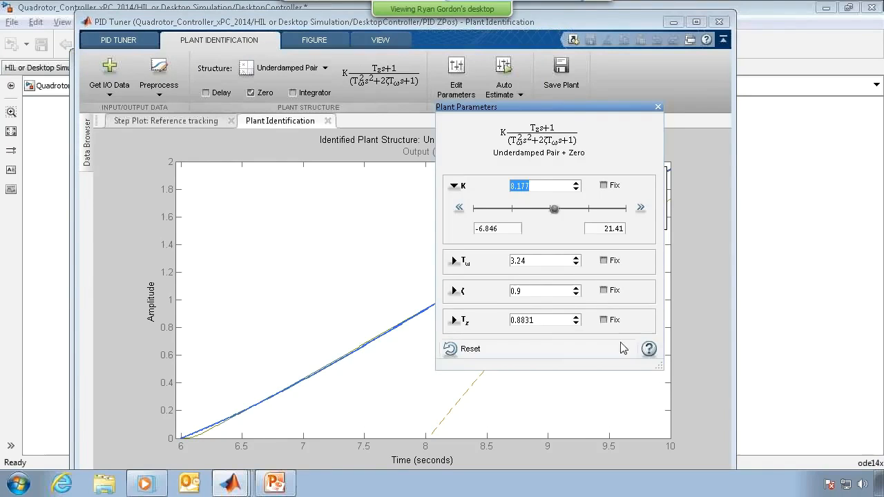
click(658, 106)
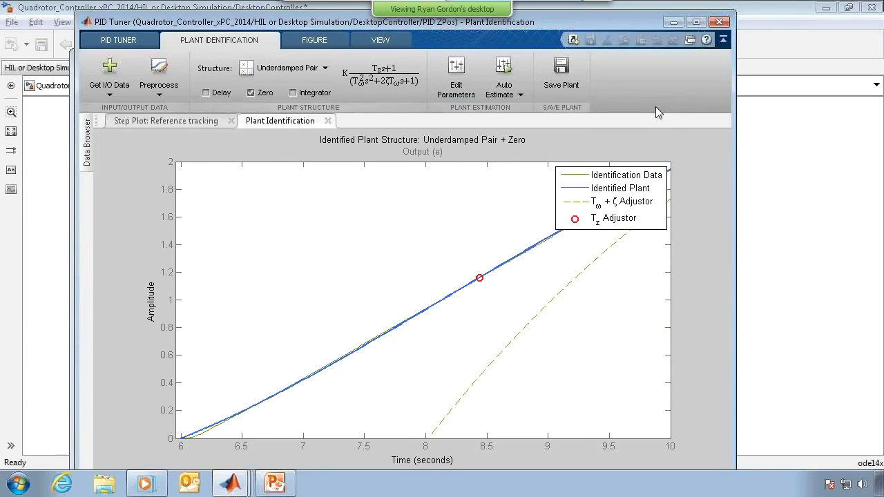
click(561, 74)
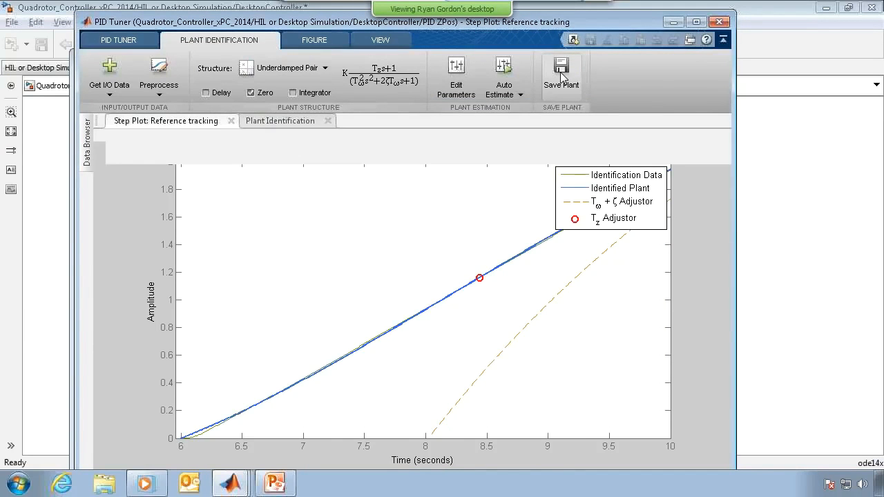
- Delete the original zpk plant from the plant list, keeping only the identified Plant1
click(87, 133)
click(119, 170)
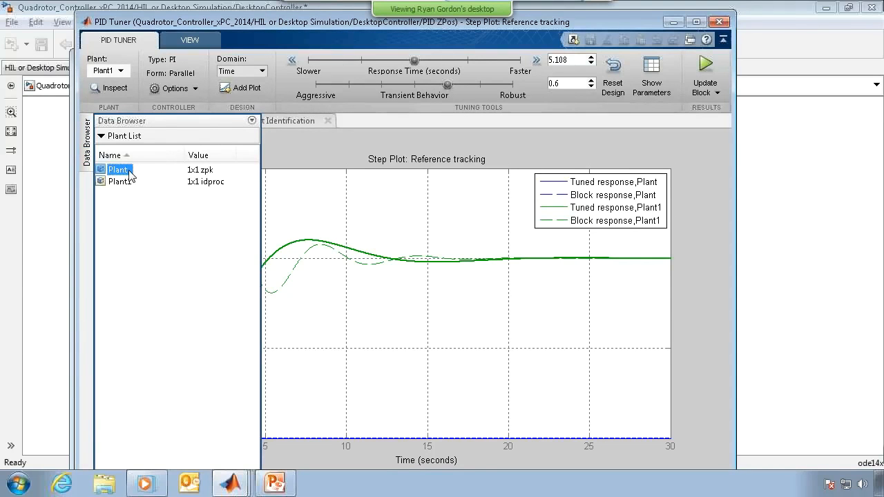
key(Delete)
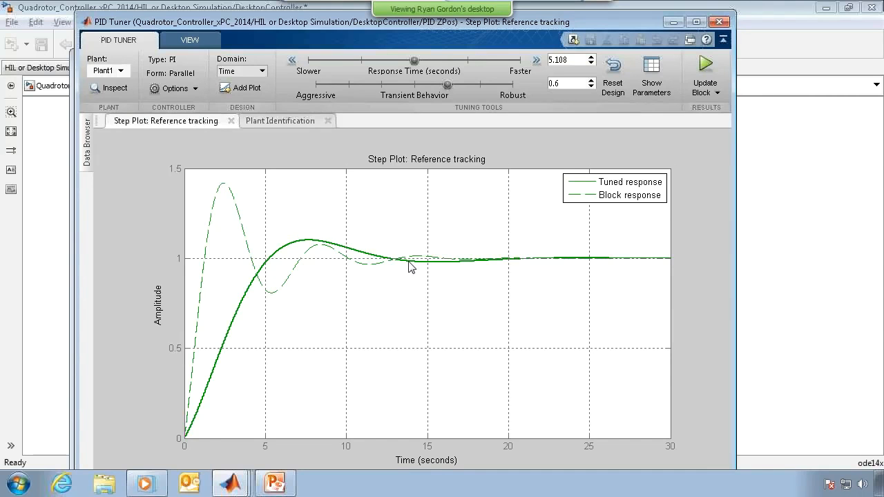
- Show the controller parameters and performance tables and move them and the tuner window apart so both are readable
click(644, 82)
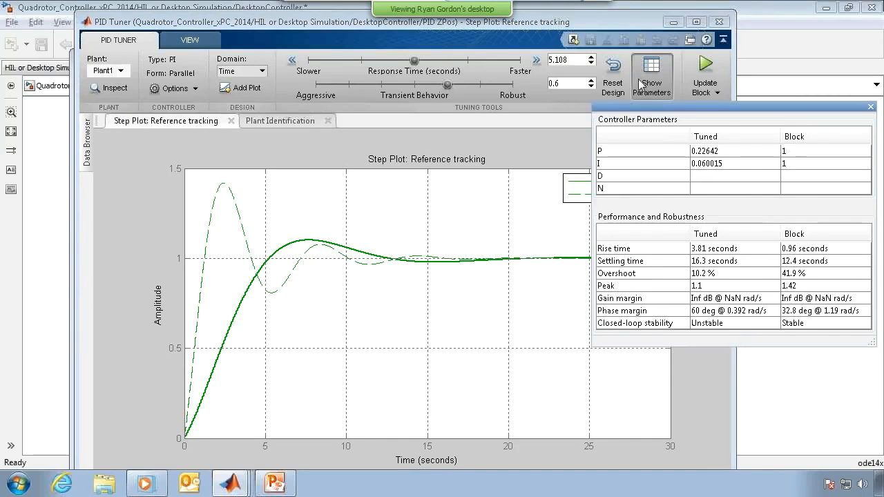
drag(648, 107, 669, 120)
drag(579, 21, 531, 22)
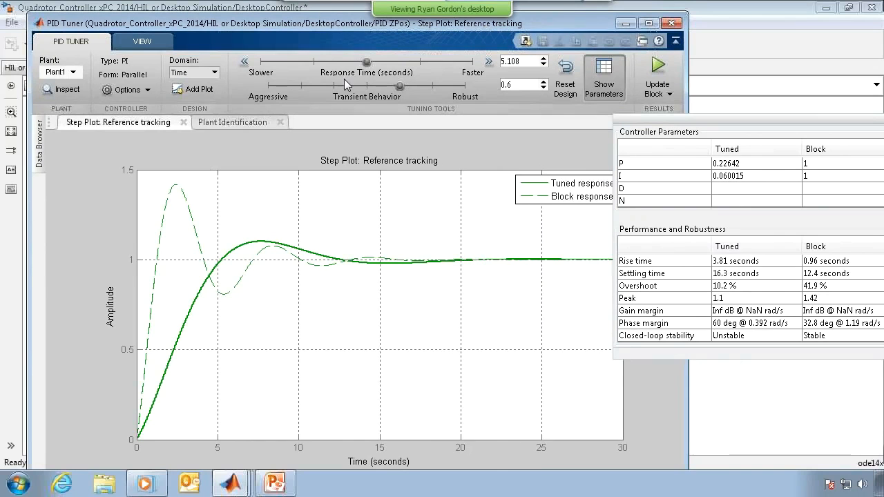
- Set the controller's response time to 0.5 seconds
double_click(506, 62)
text(0.5)
key(Return)
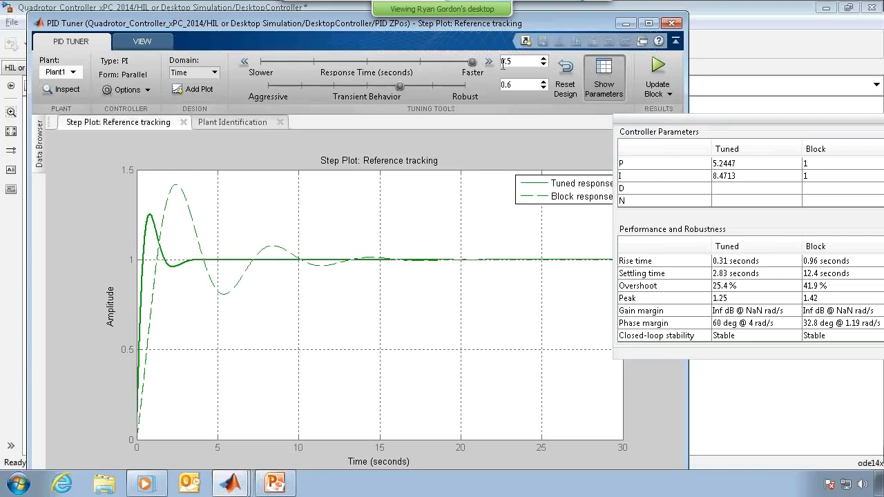
- Raise the transient behavior to 0.74 and shorten the response time to 0.25 seconds, fine-tuning it to 0.2445
drag(400, 87, 428, 87)
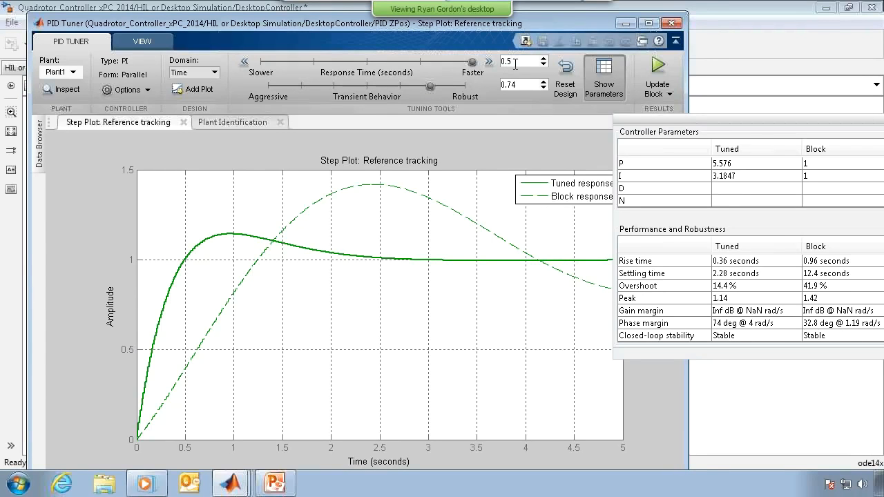
key(Return)
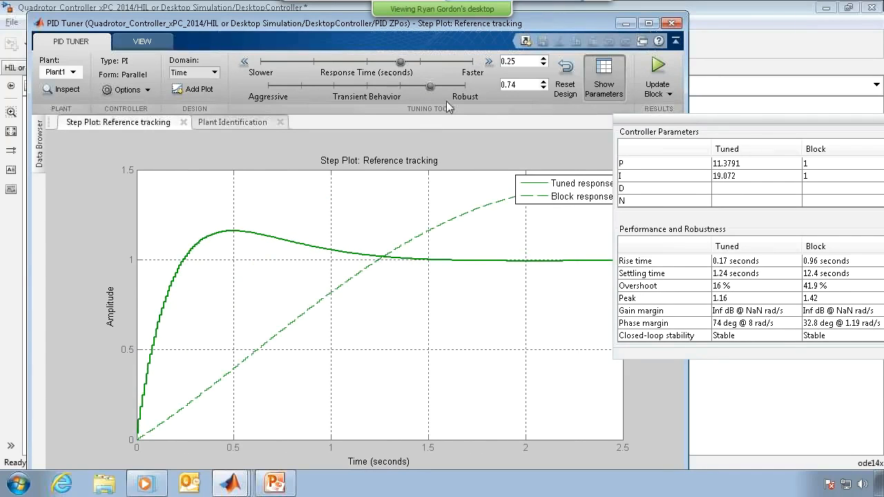
mouse_move(401, 62)
mouse_down()
mouse_move(433, 64)
mouse_move(388, 63)
mouse_move(441, 66)
mouse_move(397, 69)
mouse_up()
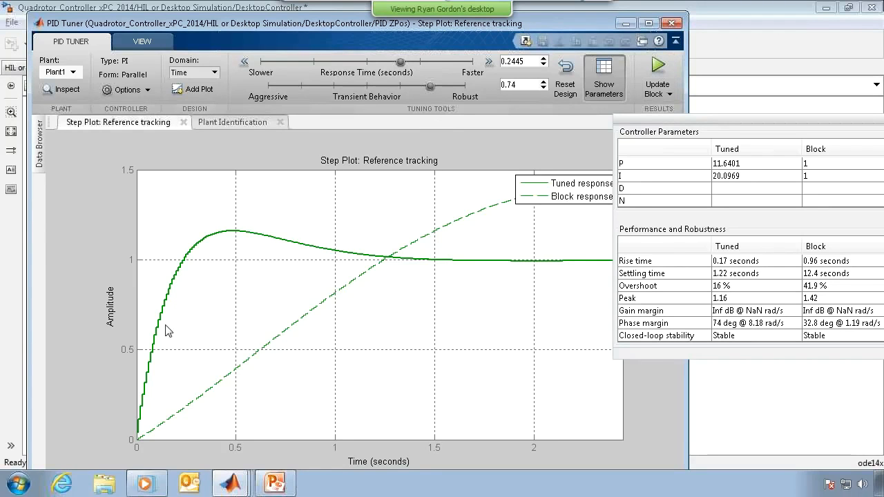
- Update the PID ZPos block with the tuned gains and simulate the quadrotor model again
click(657, 69)
click(210, 7)
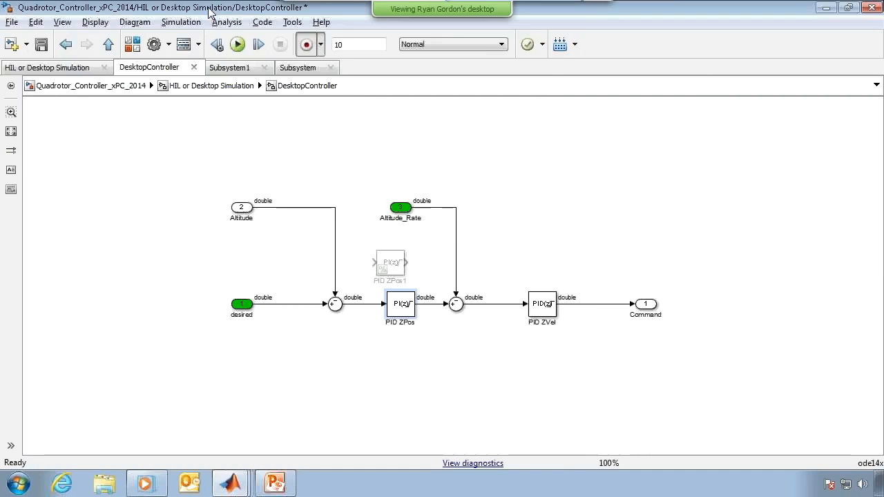
click(236, 46)
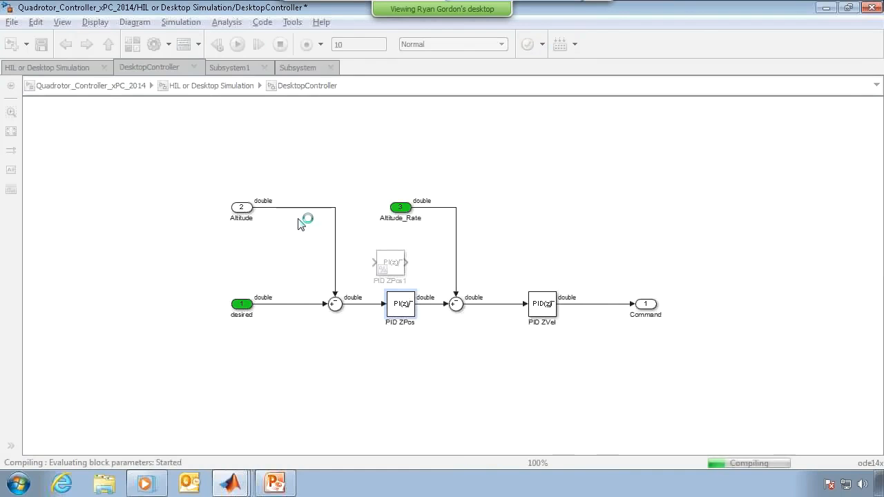
- Plot Run 2's Altitude signal over Run 1's Altitude and Cmd in the Simulation Data Inspector
mouse_move(242, 481)
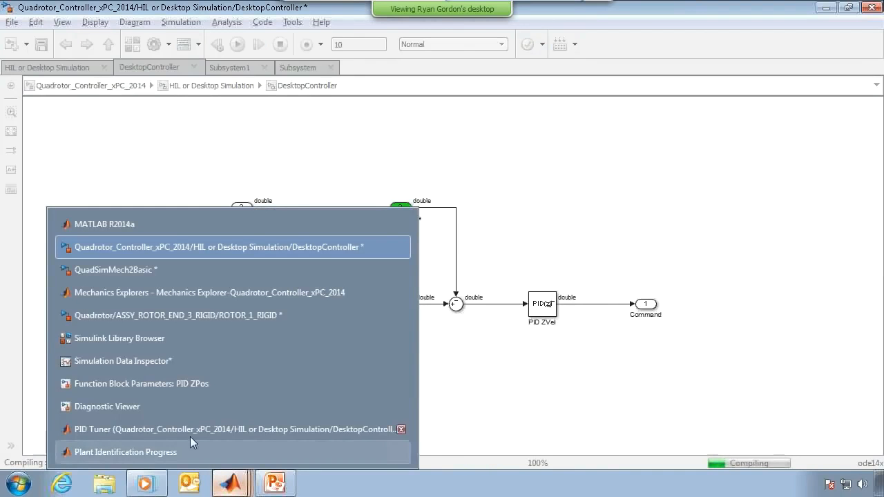
click(153, 361)
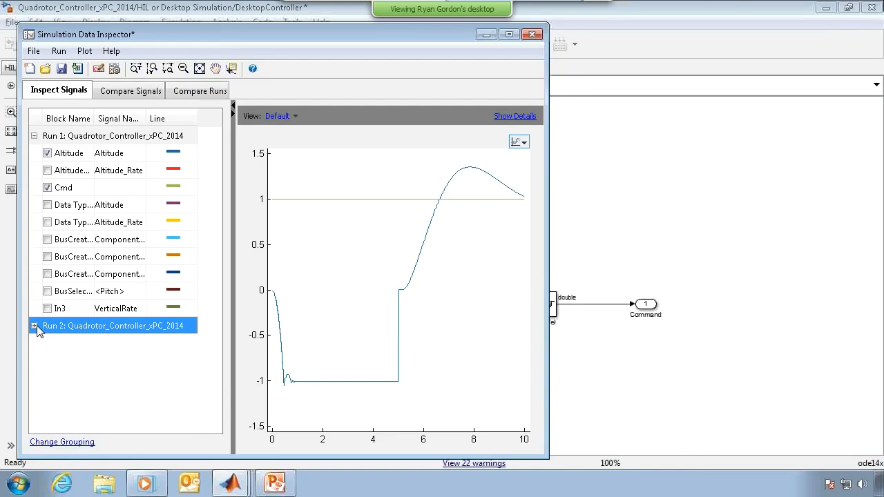
click(47, 342)
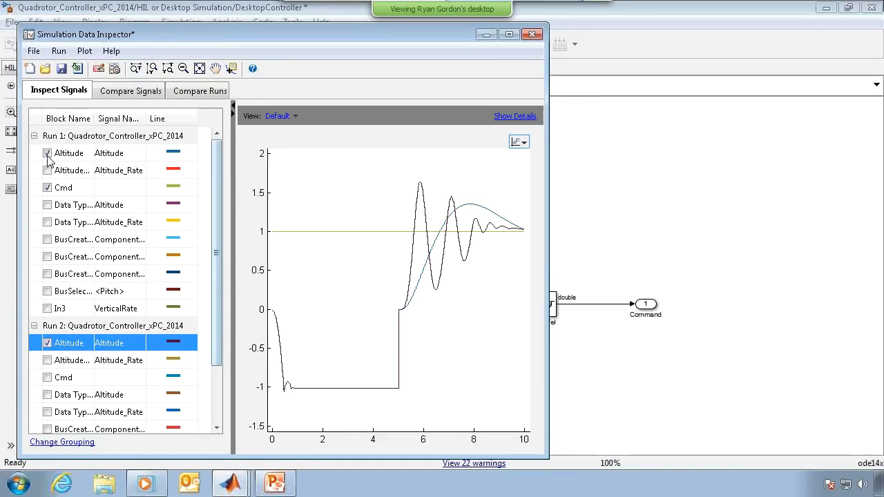
click(35, 327)
click(34, 327)
- Return to the PID Tuner and set the response time to 0.8095 seconds and the transient behavior to 0.64
mouse_move(228, 483)
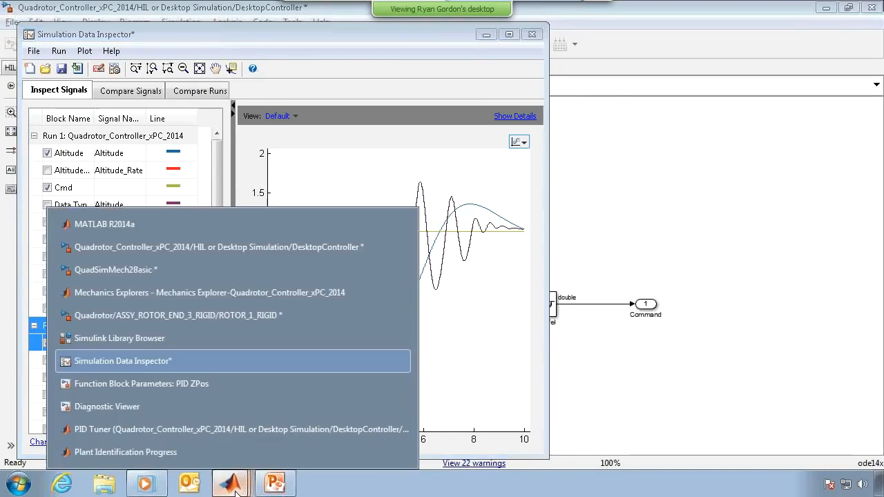
click(214, 429)
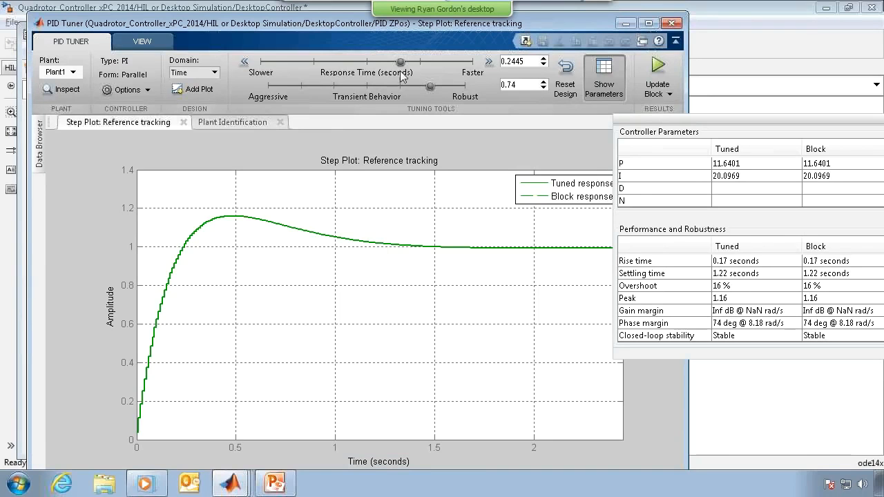
drag(401, 63, 347, 63)
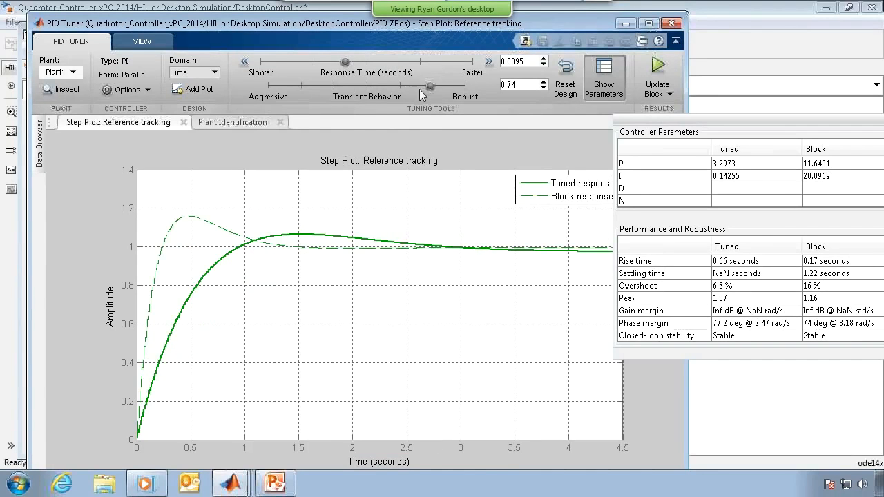
drag(430, 87, 407, 91)
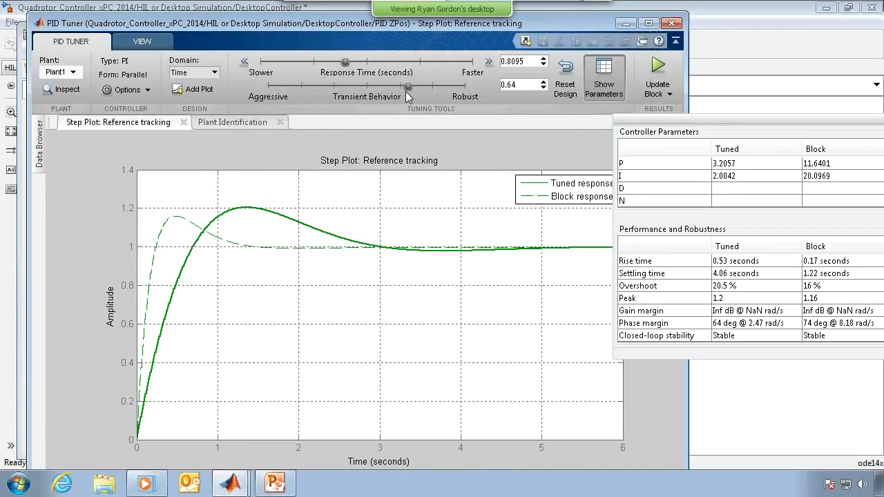
- Apply the retuned gains to the PID ZPos block and rerun the quadrotor simulation
click(651, 88)
click(718, 58)
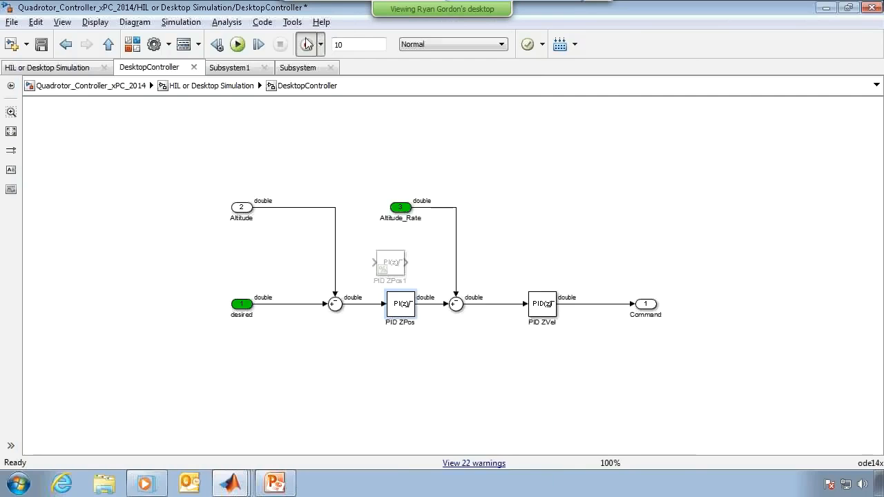
click(238, 44)
- Add Run 3's Altitude signal to the Simulation Data Inspector plot alongside the Run 1 and Run 2 signals
click(230, 483)
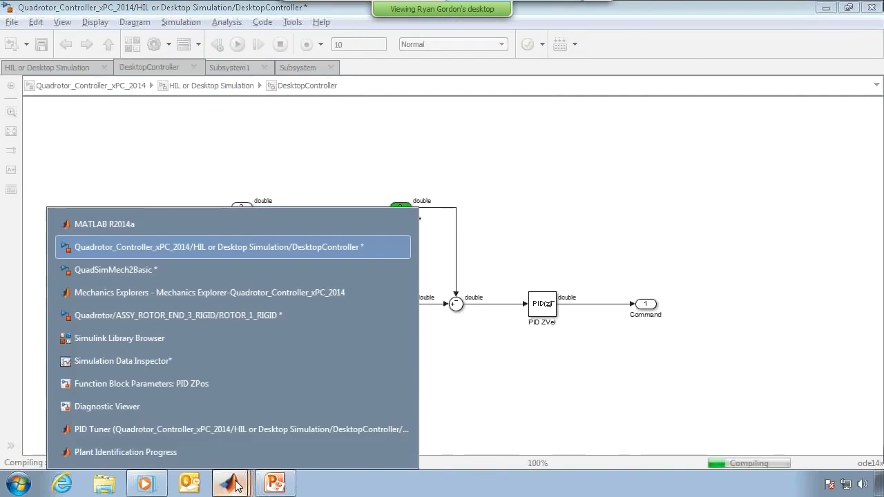
click(183, 364)
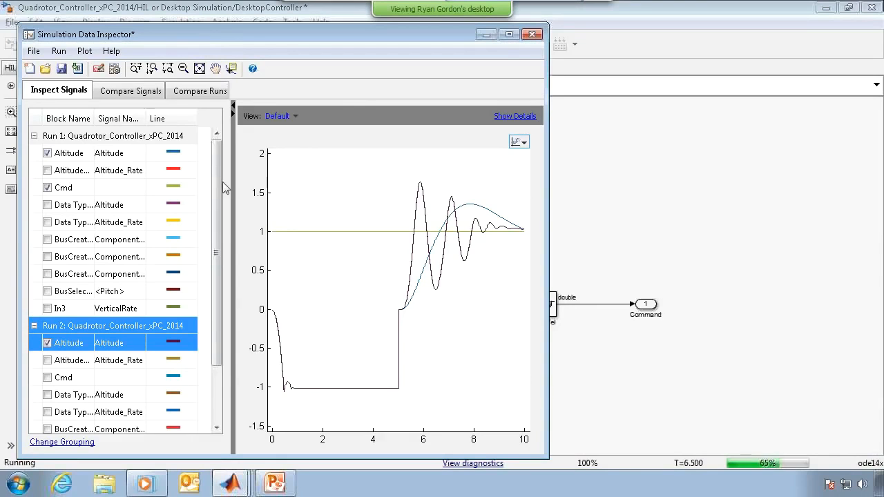
drag(220, 184, 218, 250)
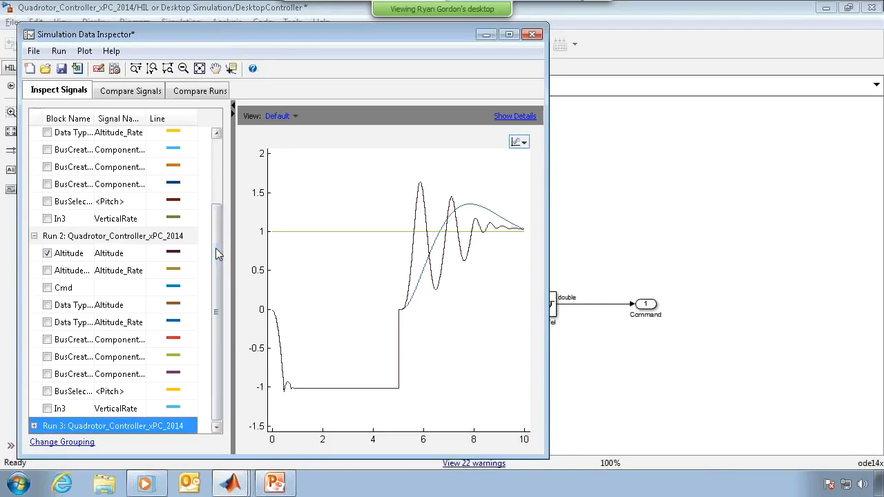
click(34, 425)
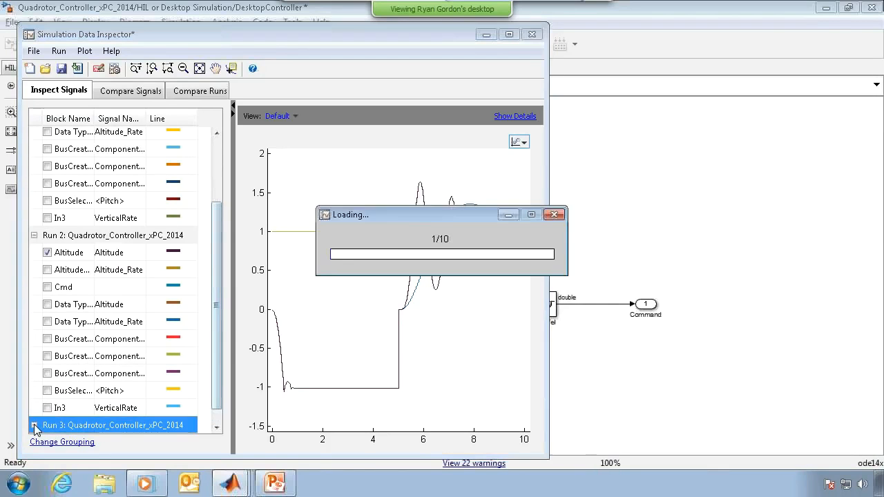
click(47, 339)
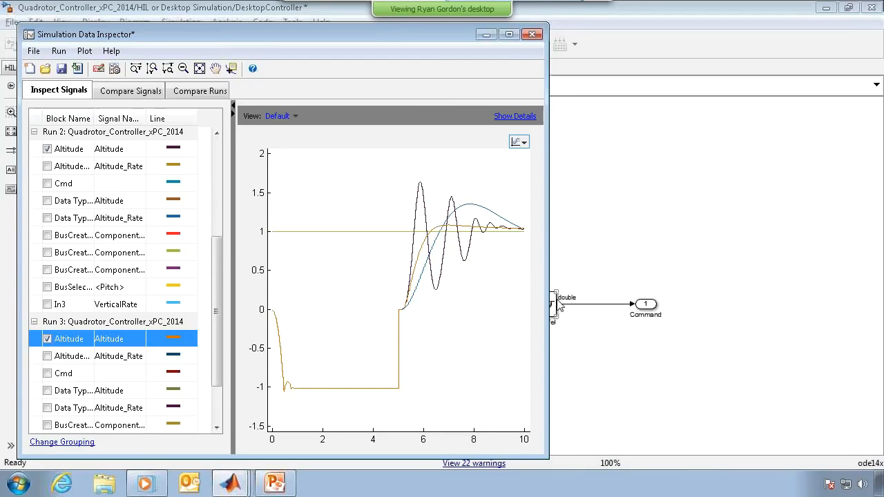
- Close the PID Tuner and the PID ZPos block's parameters dialog, returning to the DesktopController model
click(238, 484)
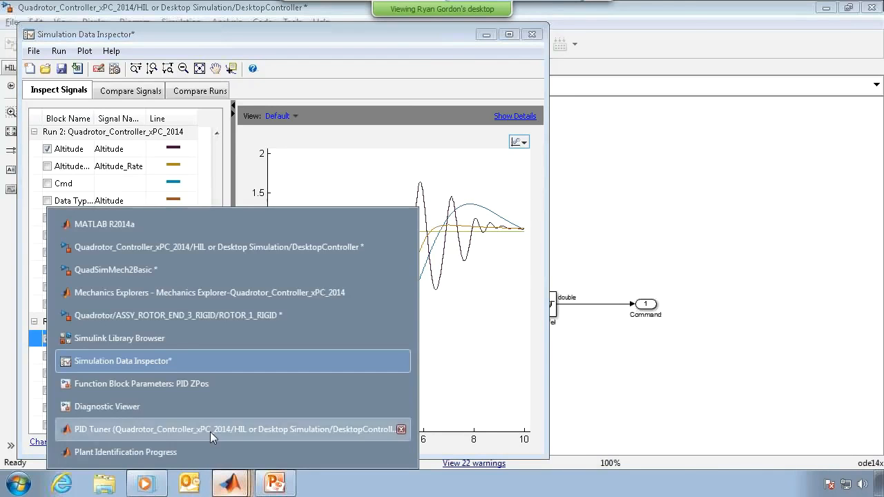
click(210, 432)
click(671, 23)
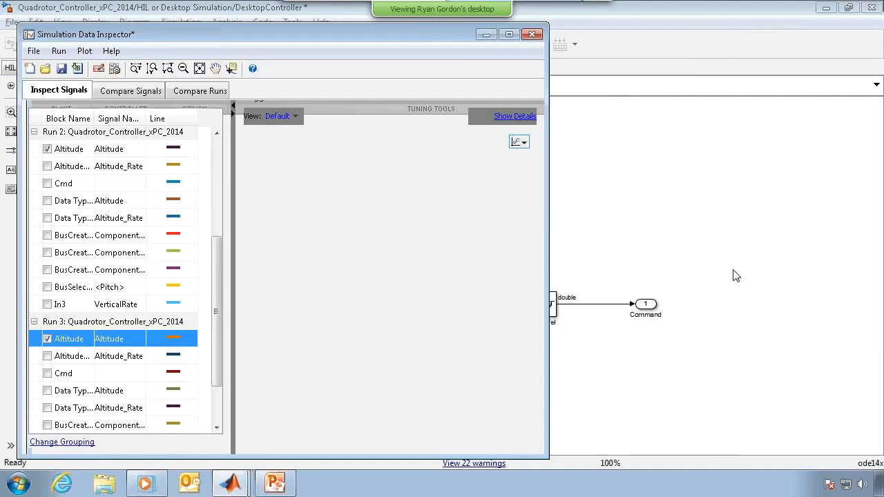
click(732, 270)
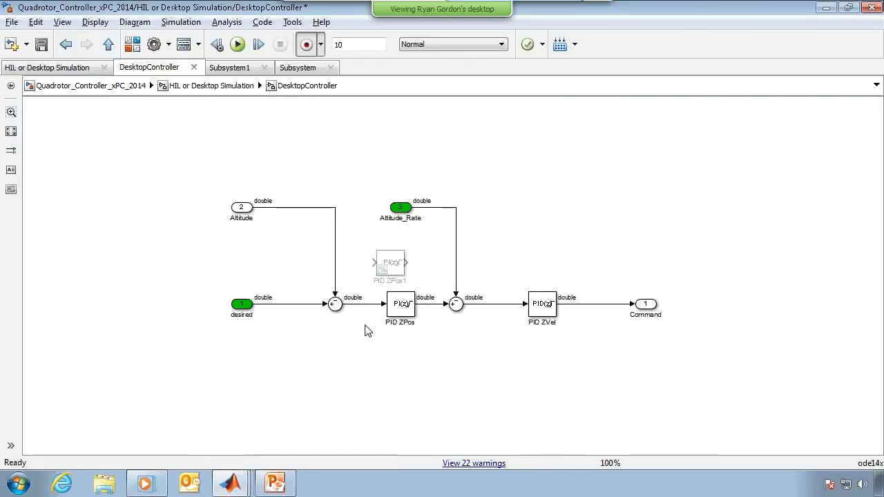
double_click(407, 310)
click(495, 389)
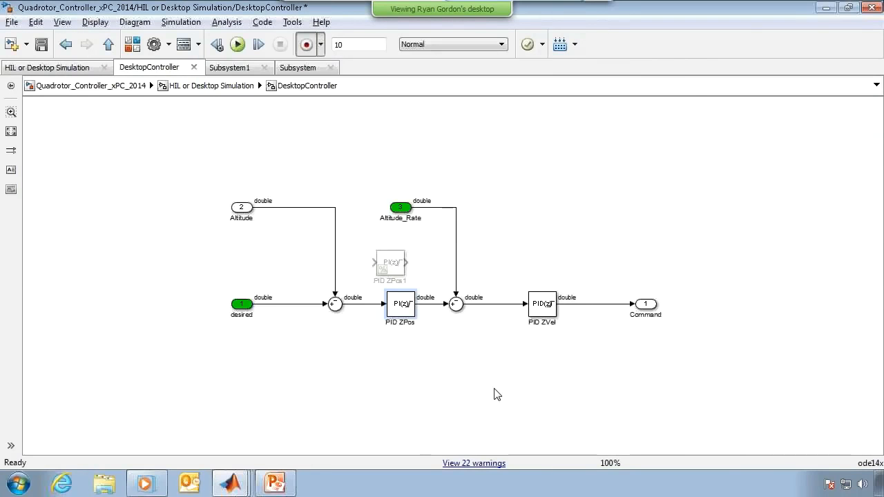
- Switch to PowerPoint, start the slide show from the Design Control System slide and advance to the Next Steps slide
click(286, 485)
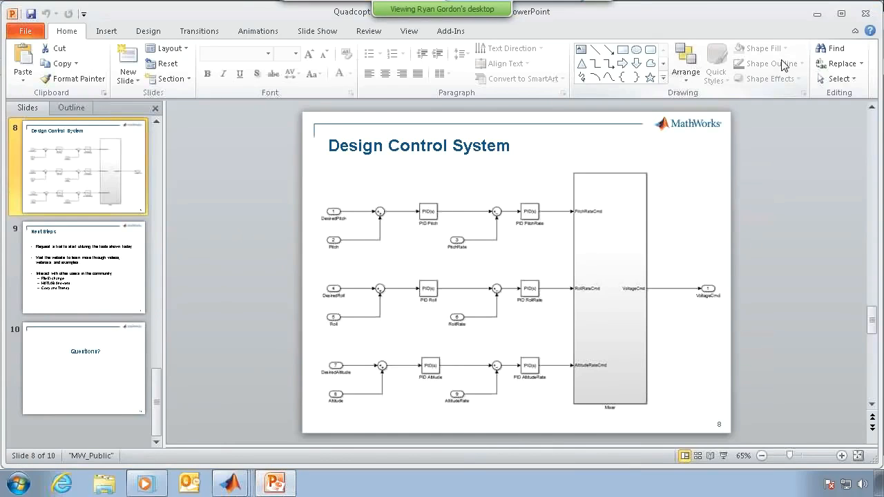
click(723, 456)
key(Right)
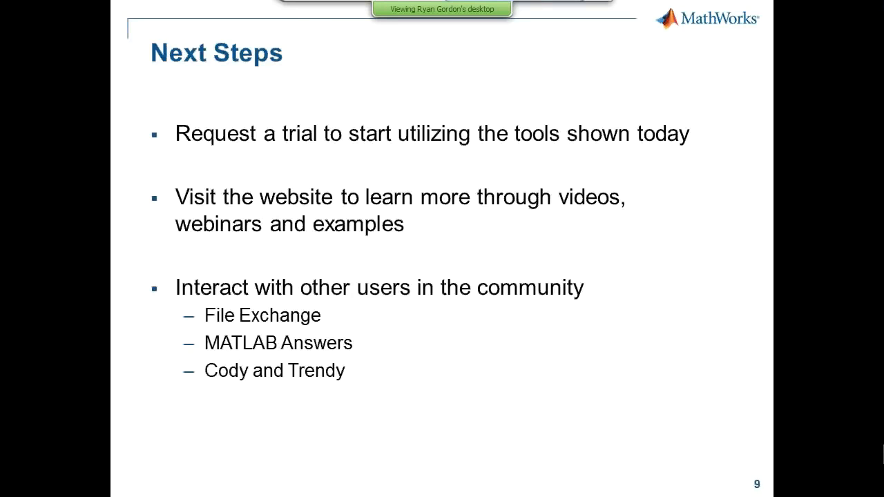